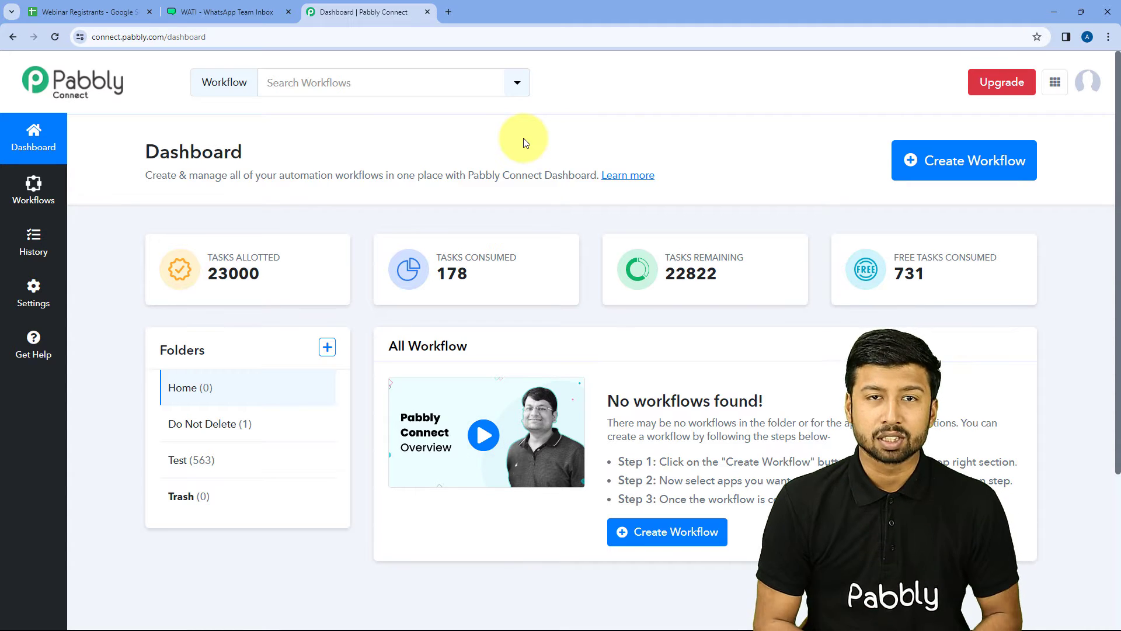
Step: Create a new workflow named 'Google Sheets to WhatsApp' in the Home folder
{"action": "left_click", "coordinate": [950, 158]}
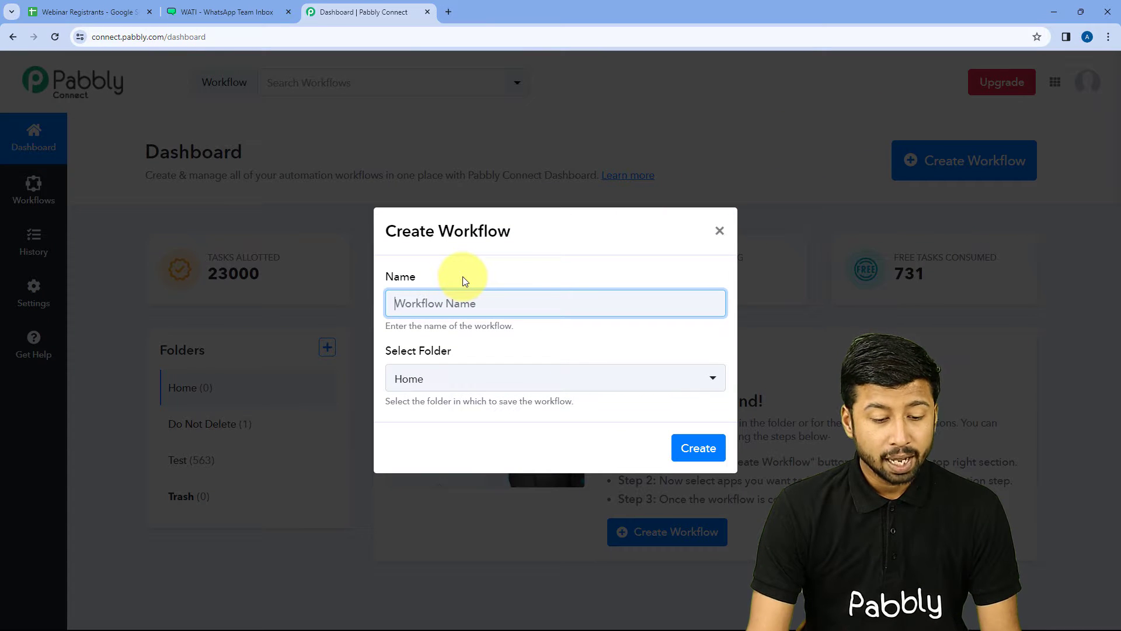
{"action": "type", "text": "Google Sheets to WhatsApp"}
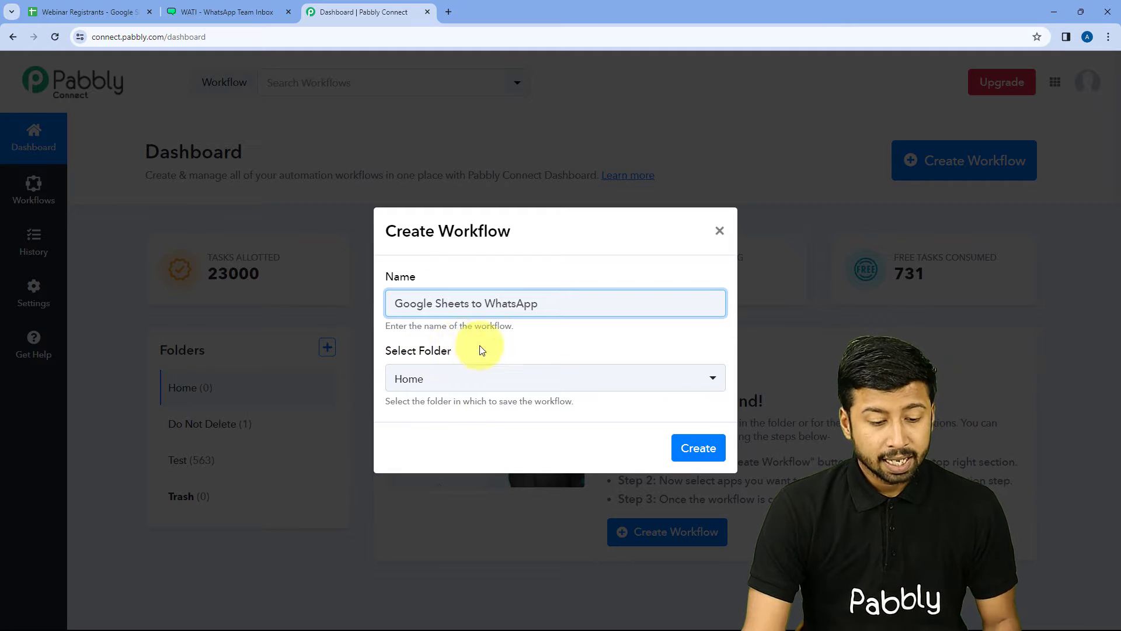
{"action": "left_click", "coordinate": [509, 379]}
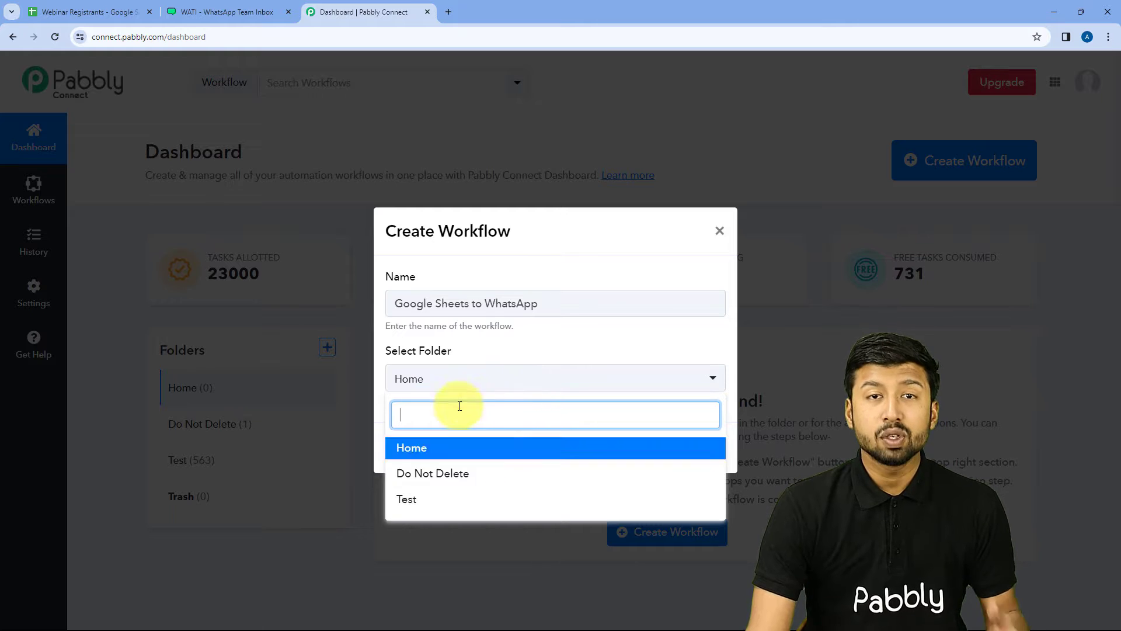
{"action": "left_click", "coordinate": [426, 447]}
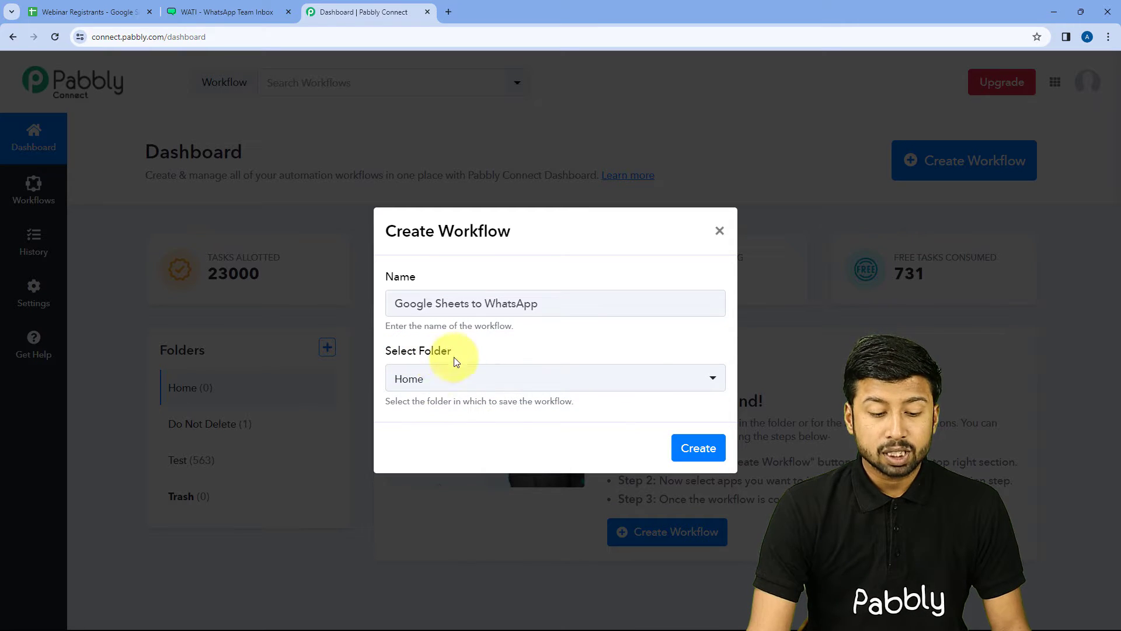
{"action": "left_click", "coordinate": [698, 448]}
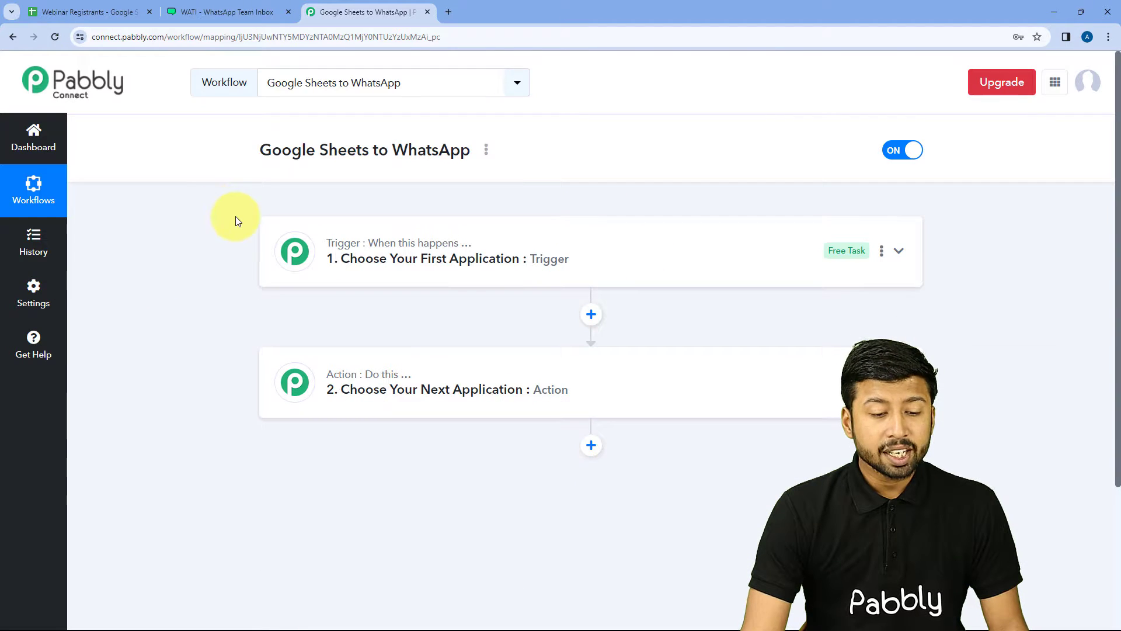
{"action": "scroll", "coordinate": [228, 216], "scroll_direction": "down", "scroll_amount": 1}
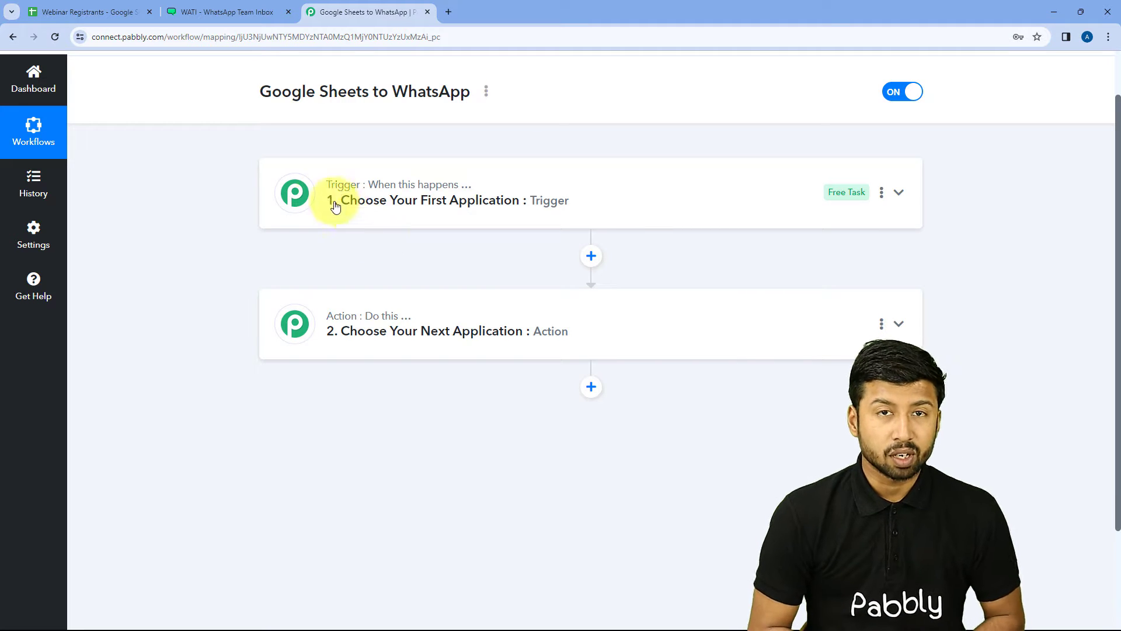
{"action": "mouse_move", "coordinate": [356, 182]}
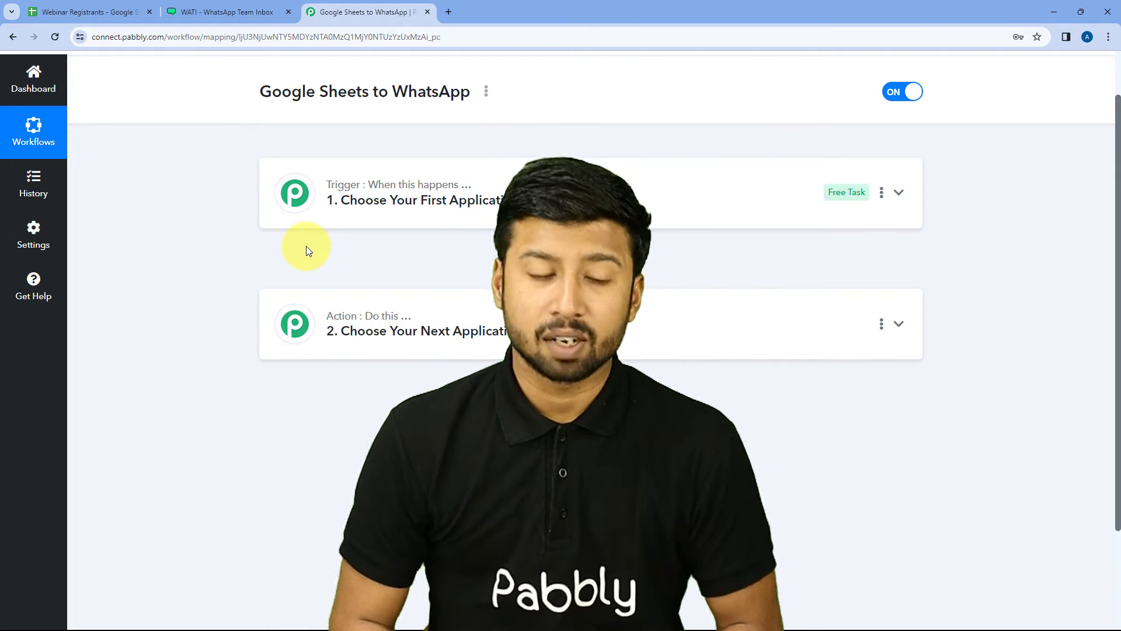
Step: Set the trigger app to Google Sheets with the 'New or Updated Spreadsheet Row' event
{"action": "left_click", "coordinate": [513, 201]}
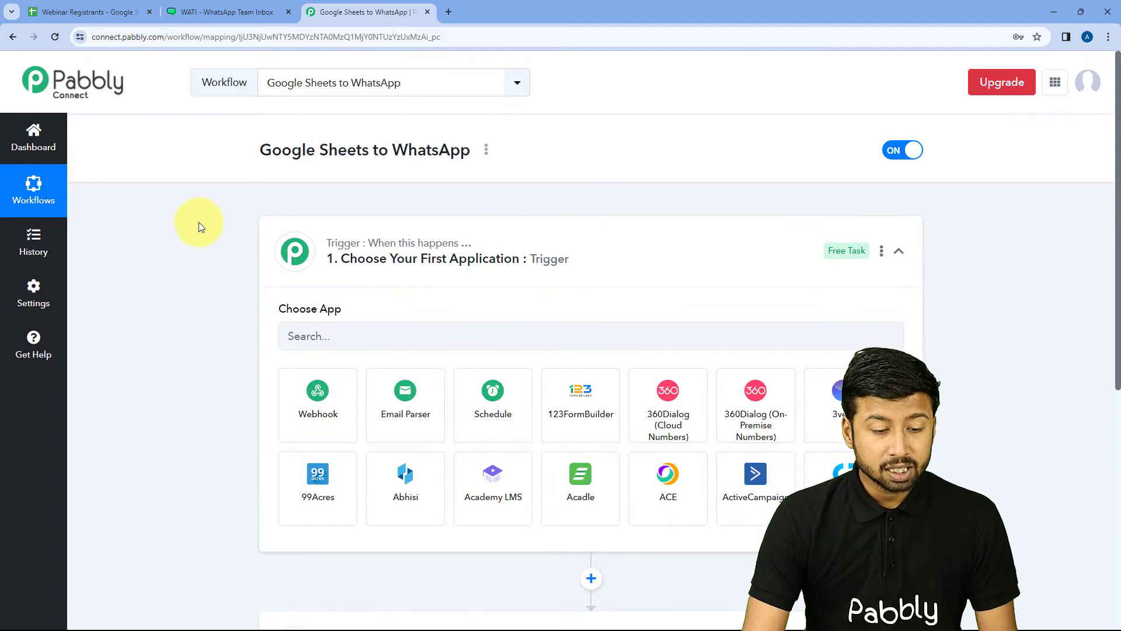
{"action": "left_click", "coordinate": [295, 219]}
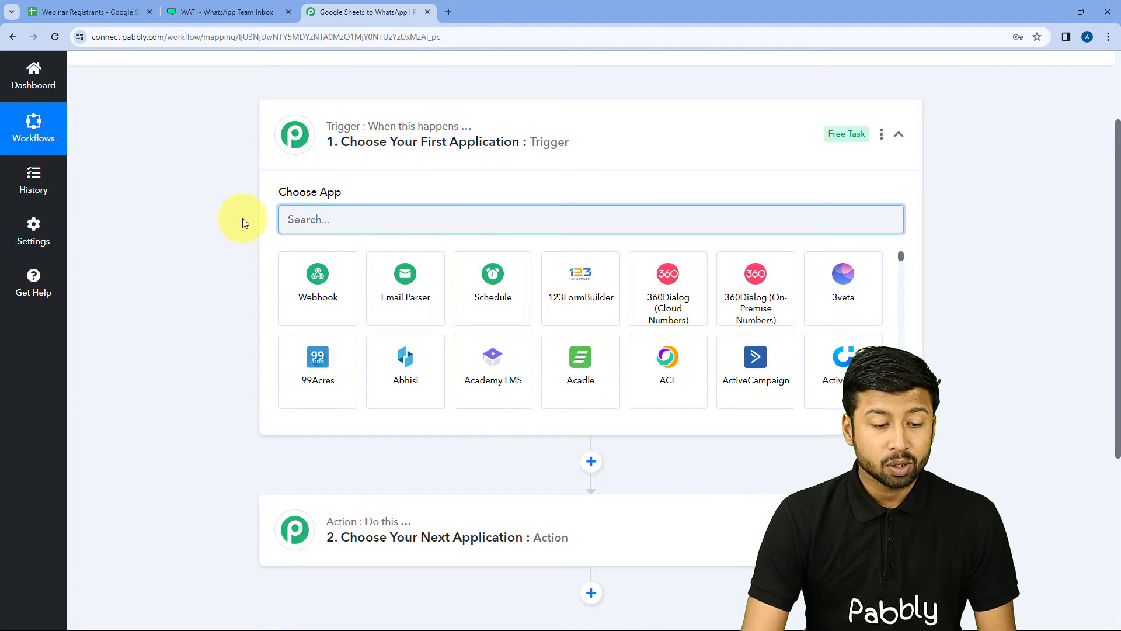
{"action": "type", "text": "Google Sheets"}
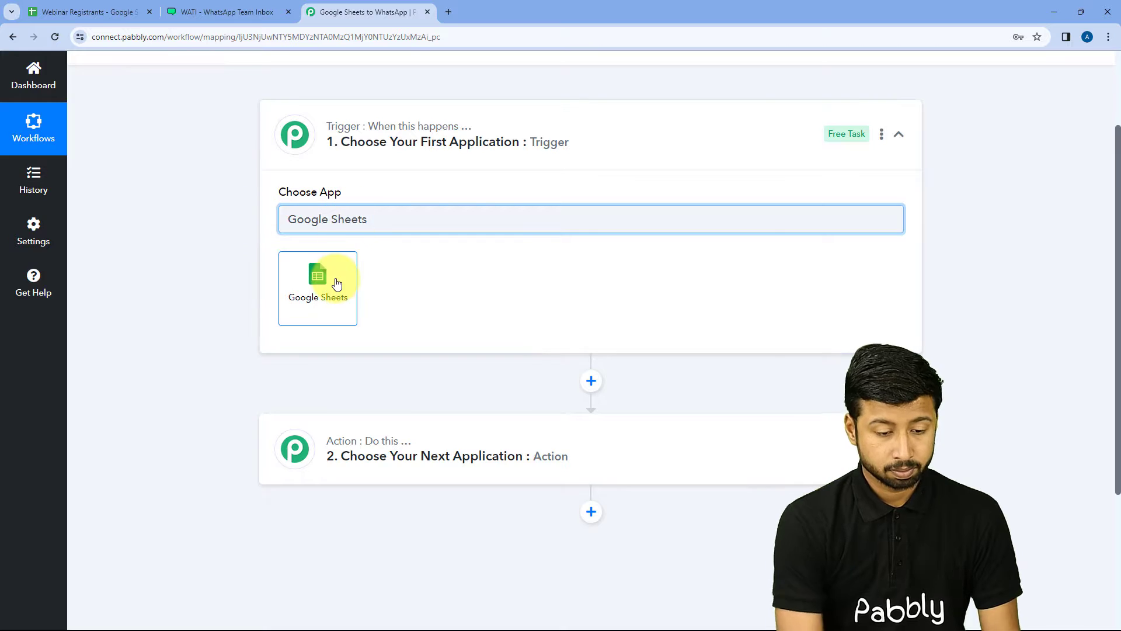
{"action": "left_click", "coordinate": [337, 283]}
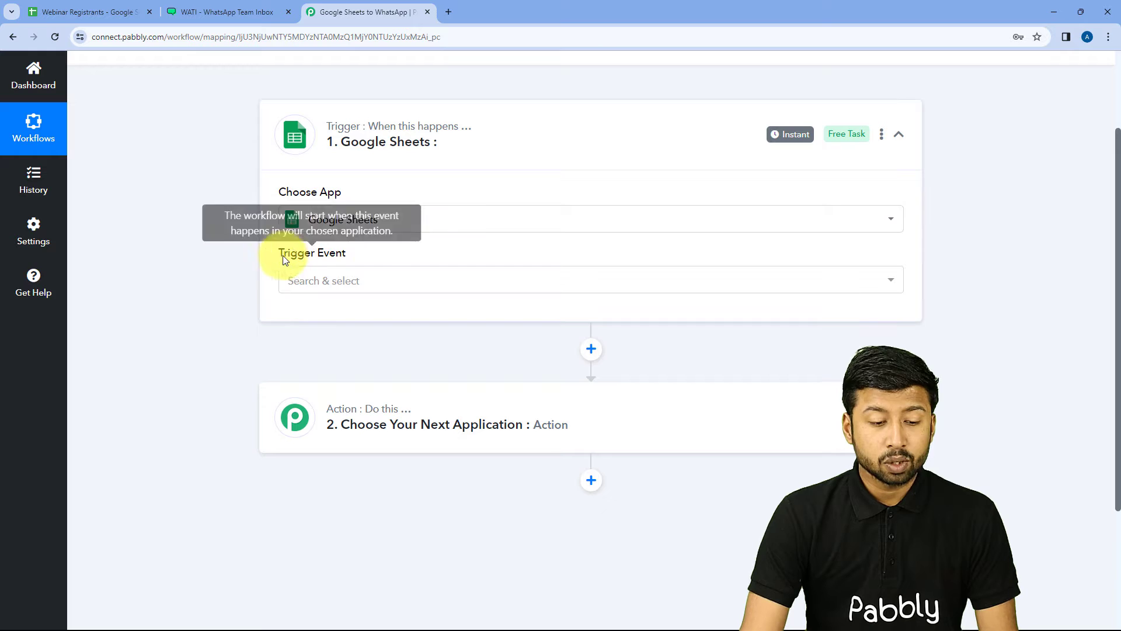
{"action": "left_click", "coordinate": [380, 280]}
{"action": "scroll", "coordinate": [251, 269], "scroll_direction": "down", "scroll_amount": 1}
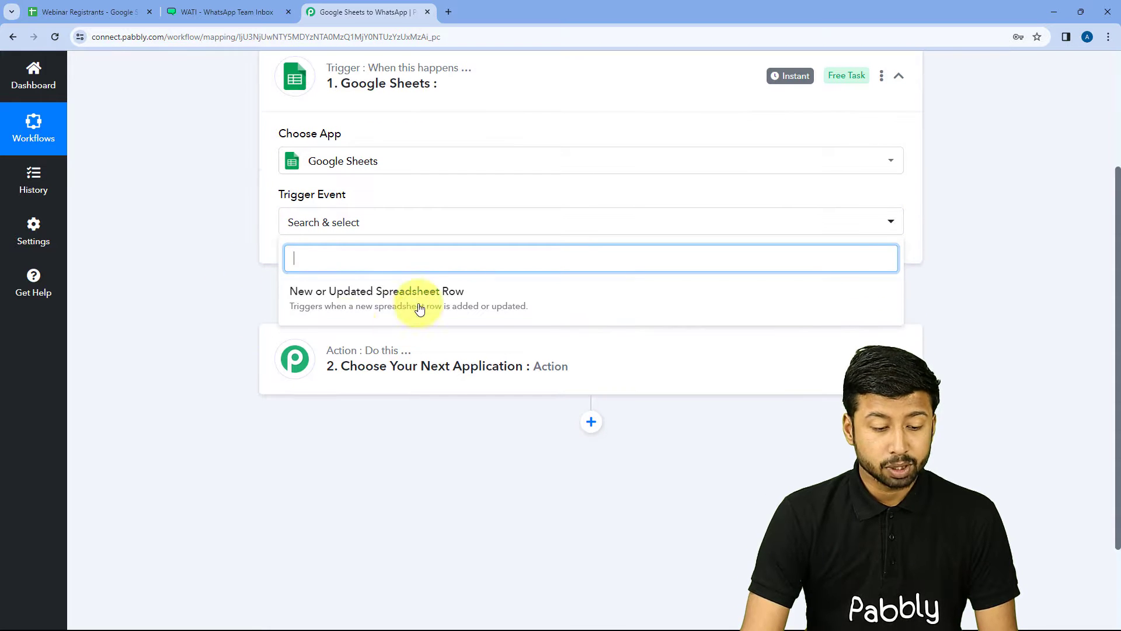
{"action": "left_click", "coordinate": [380, 303]}
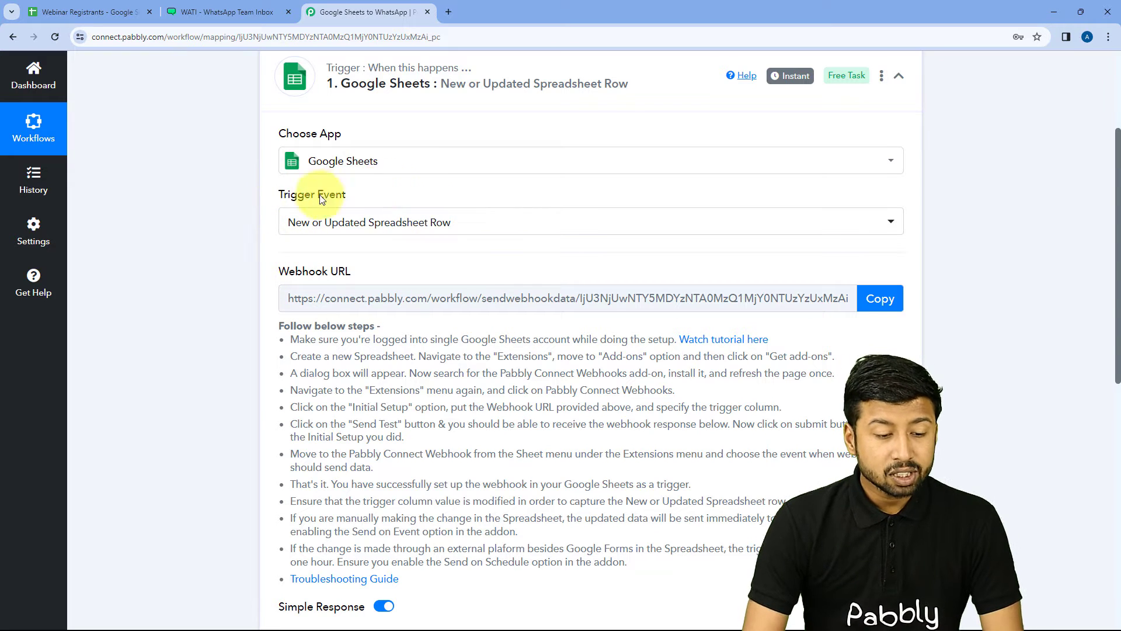
Step: Copy the trigger's webhook URL and switch to the Webinar Registrants spreadsheet
{"action": "mouse_move", "coordinate": [340, 273]}
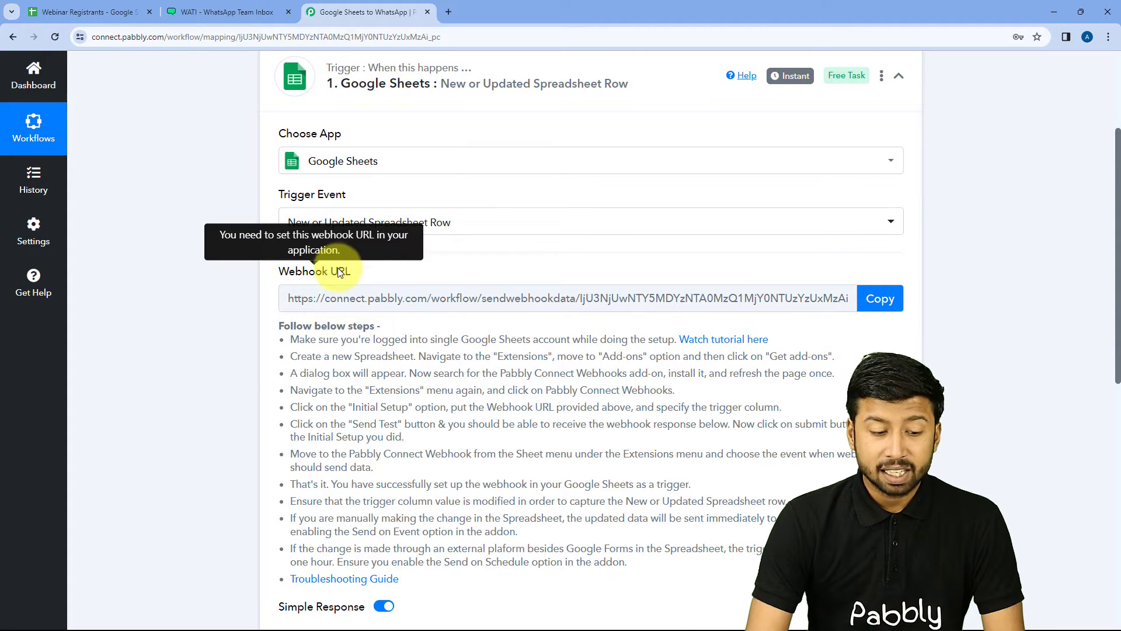
{"action": "scroll", "coordinate": [341, 273], "scroll_direction": "down", "scroll_amount": 1}
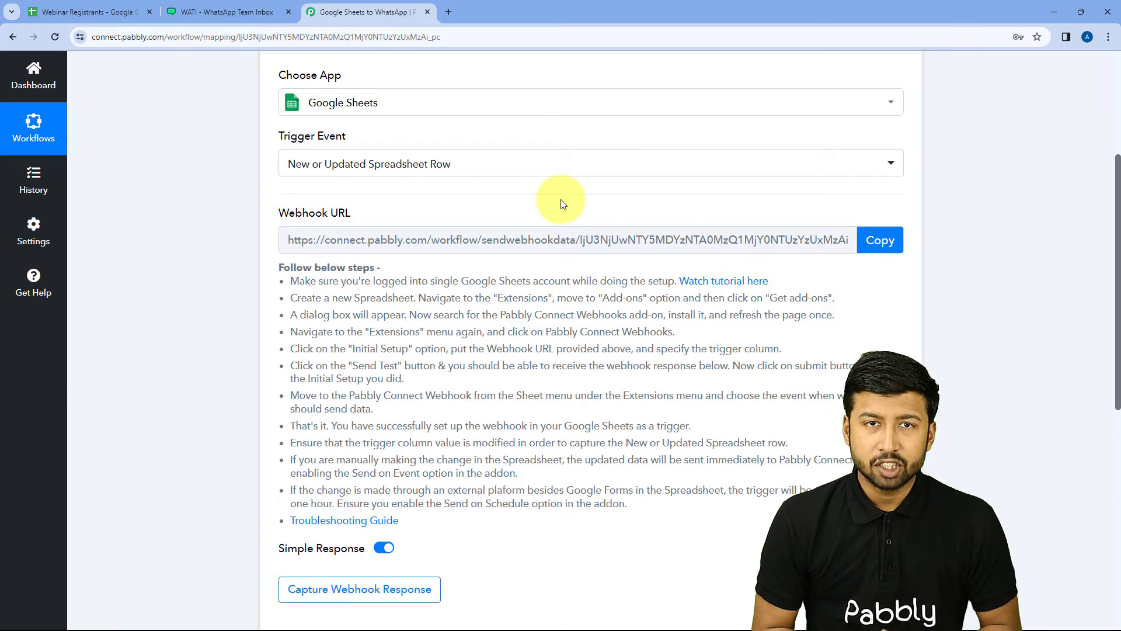
{"action": "left_click_drag", "start_coordinate": [292, 281], "coordinate": [637, 502]}
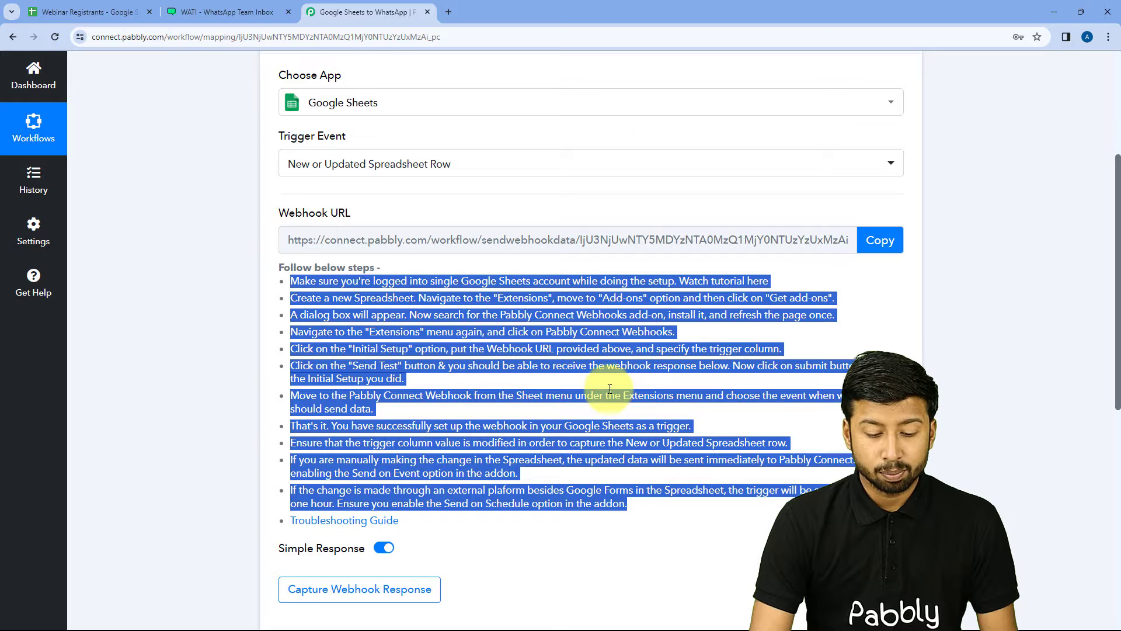
{"action": "left_click", "coordinate": [610, 381]}
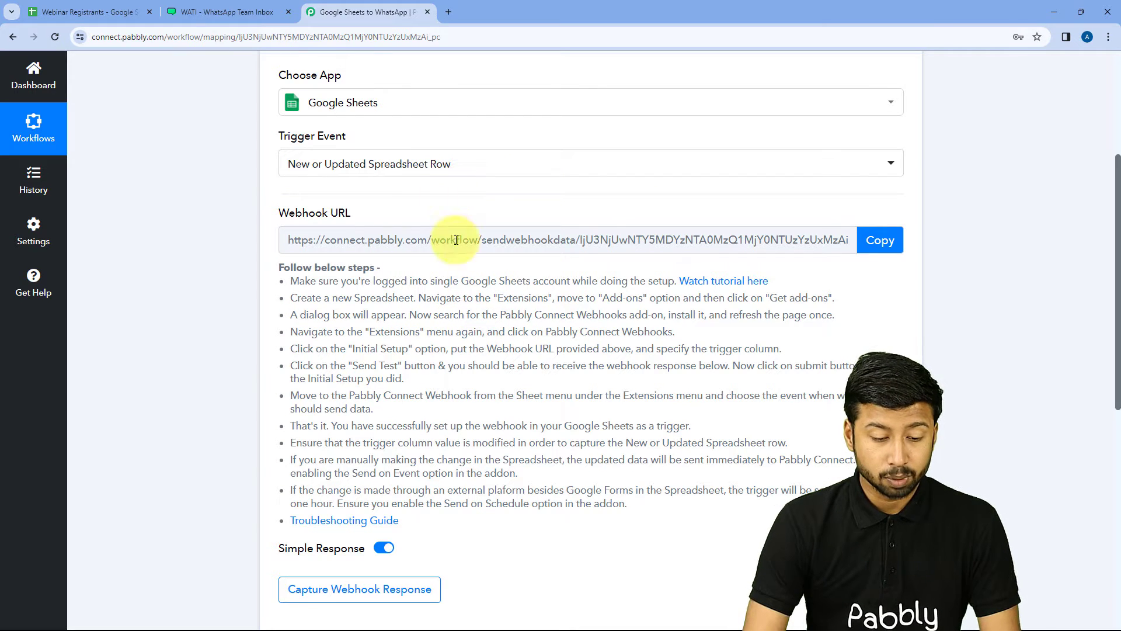
{"action": "left_click", "coordinate": [880, 242]}
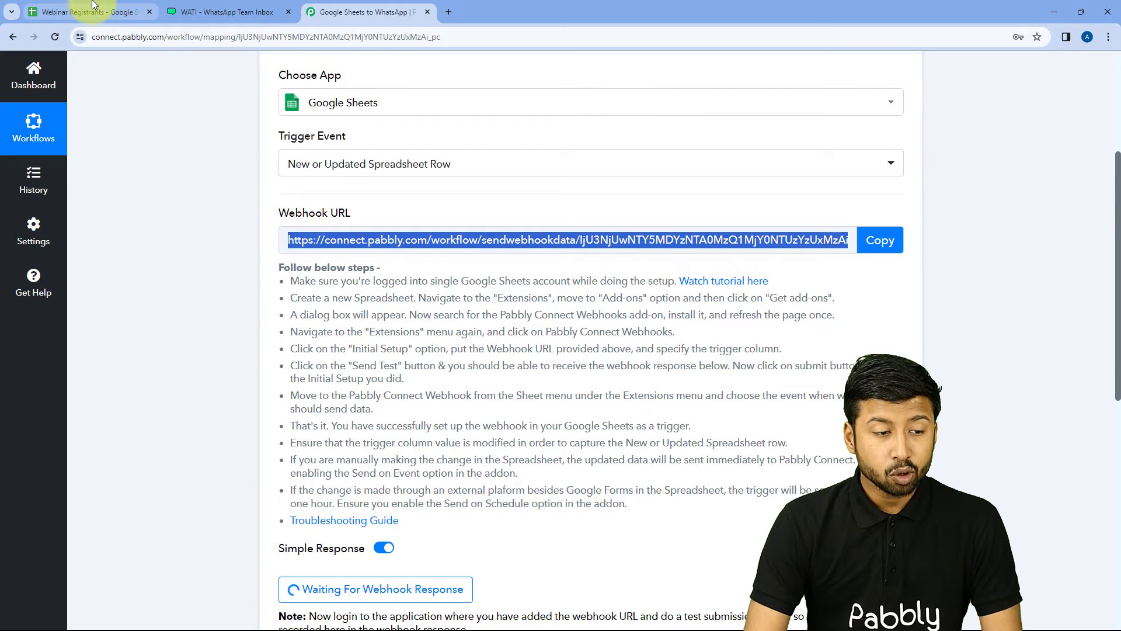
{"action": "left_click", "coordinate": [94, 8]}
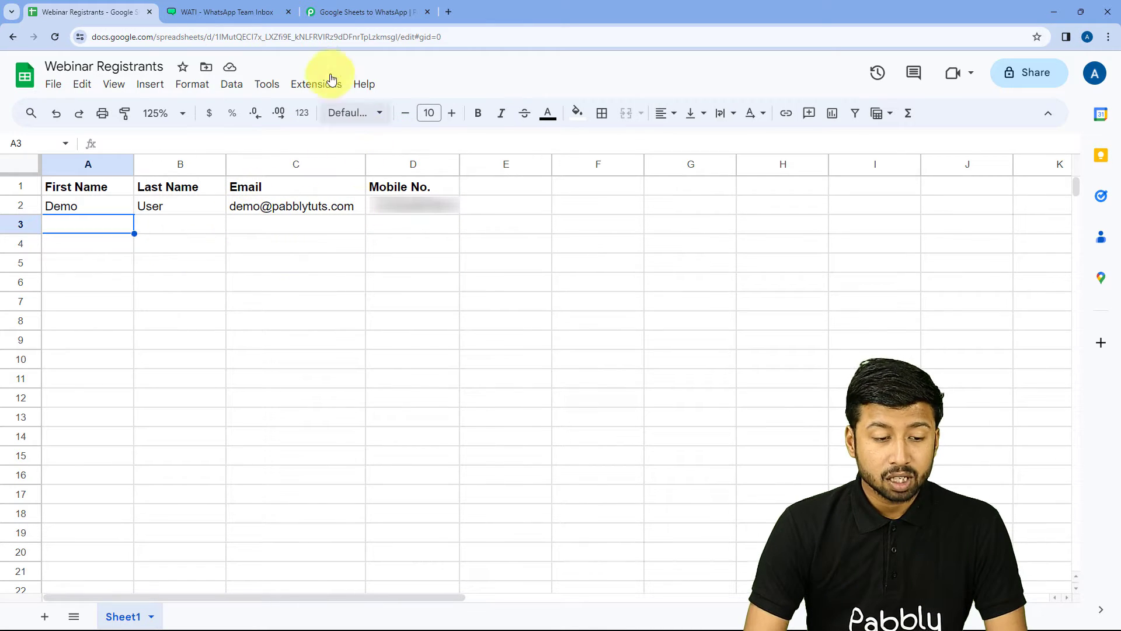
{"action": "left_click", "coordinate": [314, 88]}
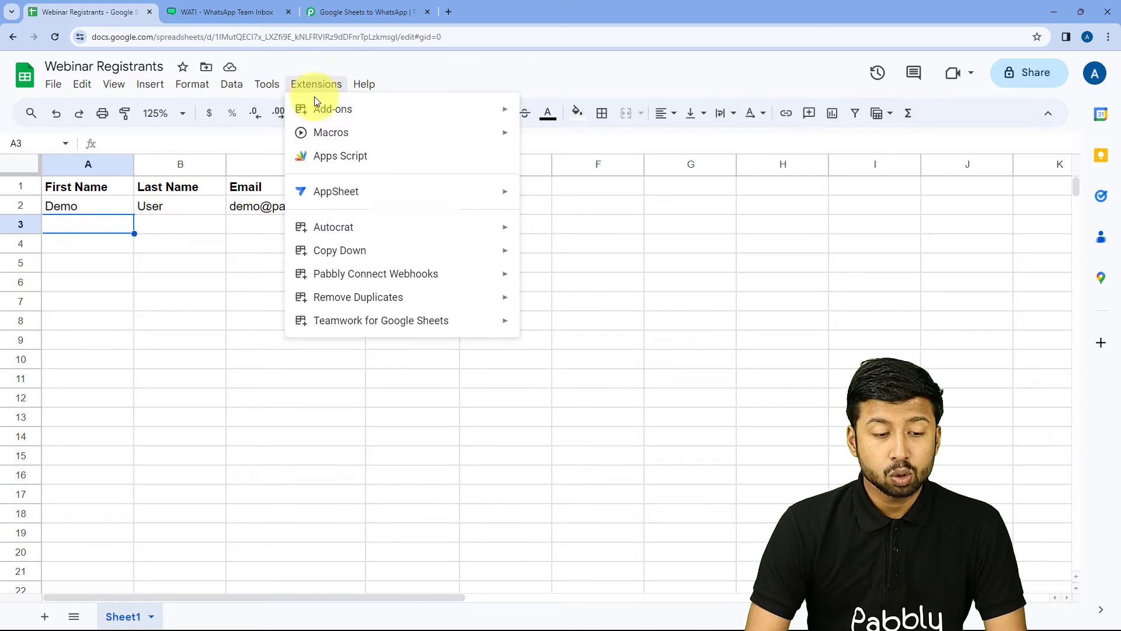
{"action": "mouse_move", "coordinate": [333, 112]}
{"action": "left_click", "coordinate": [592, 115]}
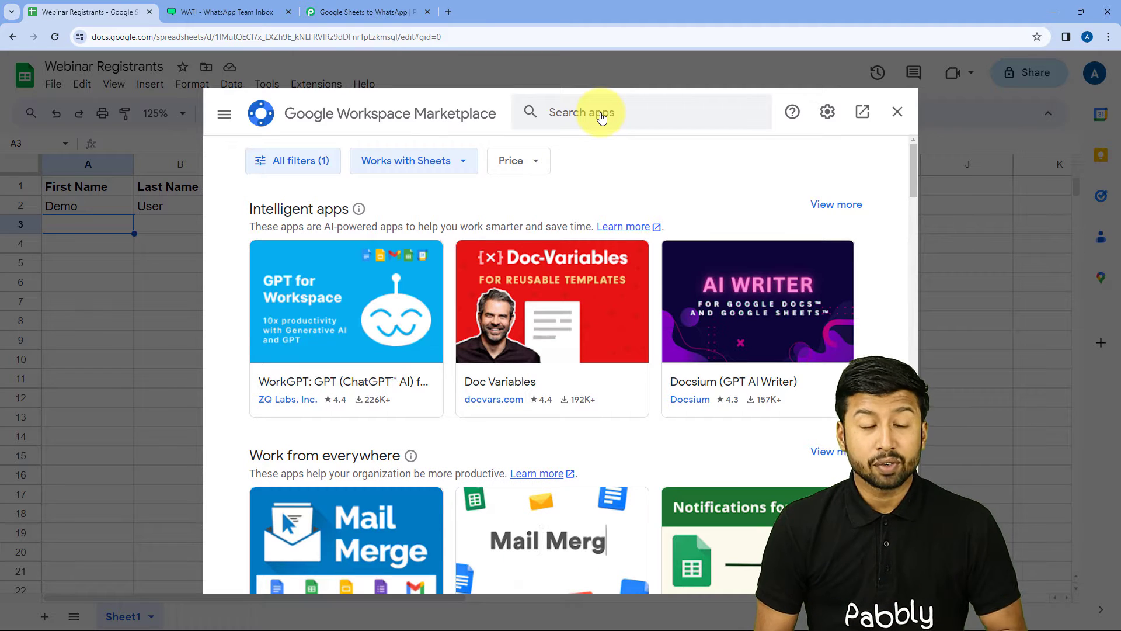
{"action": "left_click", "coordinate": [606, 107]}
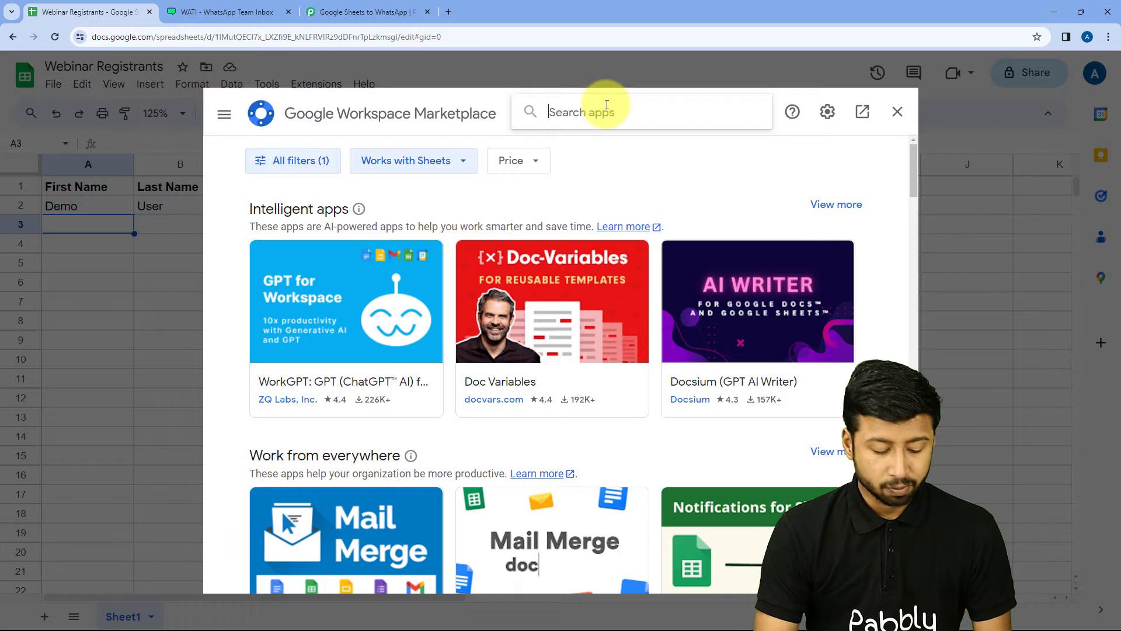
{"action": "type", "text": "PAbbly"}
{"action": "key", "text": "Down"}
{"action": "key", "text": "Return"}
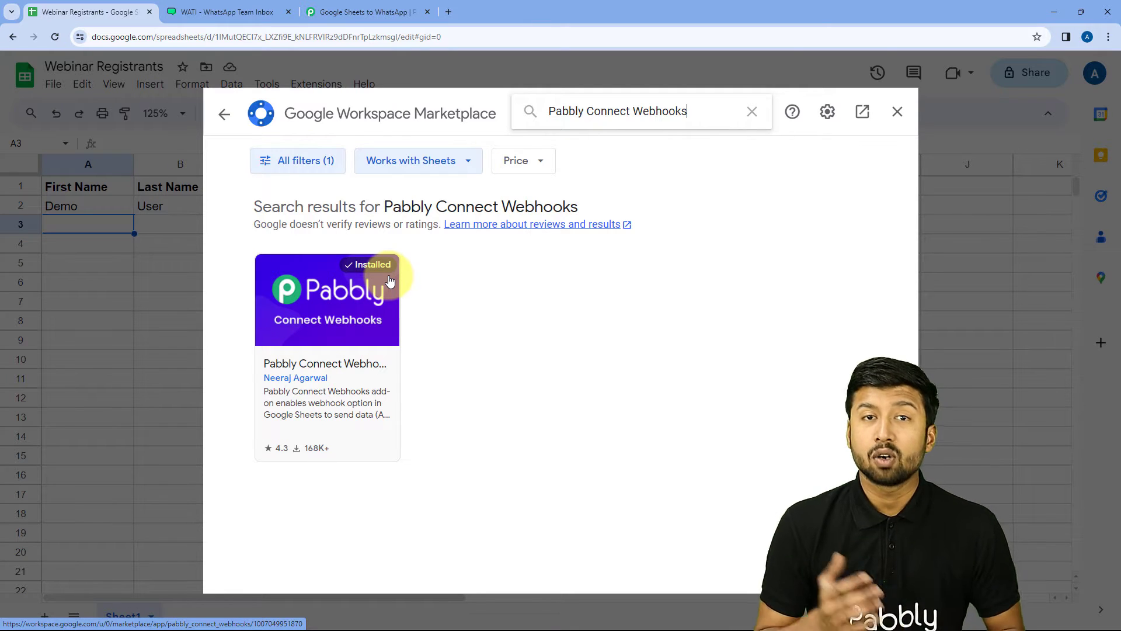
{"action": "left_click", "coordinate": [897, 112]}
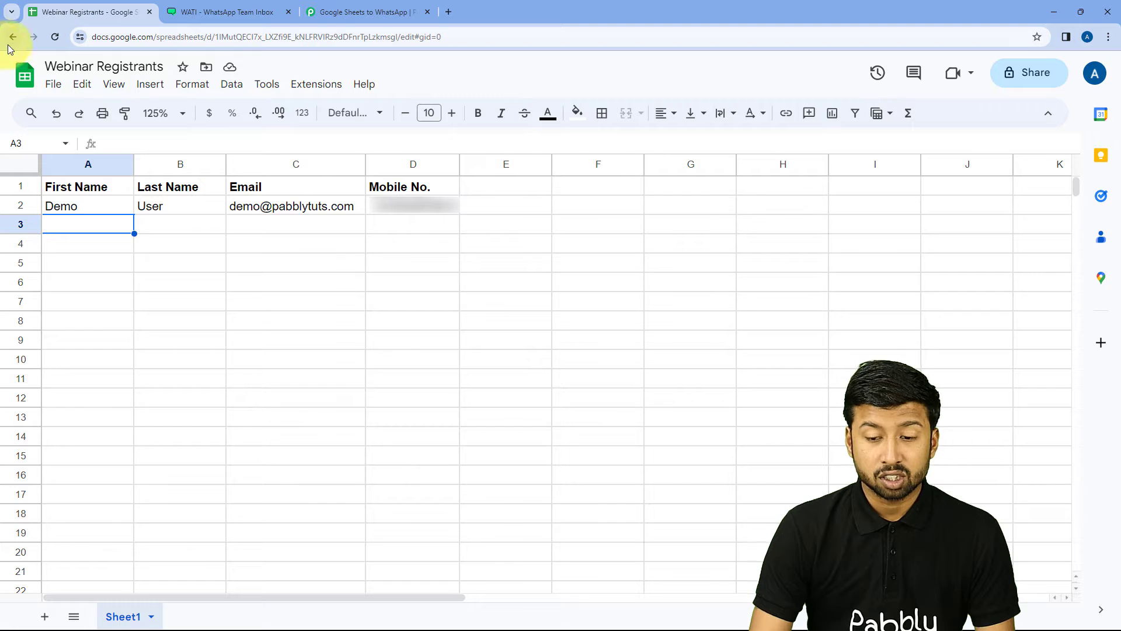
Step: Reload the spreadsheet and bring up the Pabbly Connect Webhooks entry under Extensions
{"action": "left_click", "coordinate": [55, 36]}
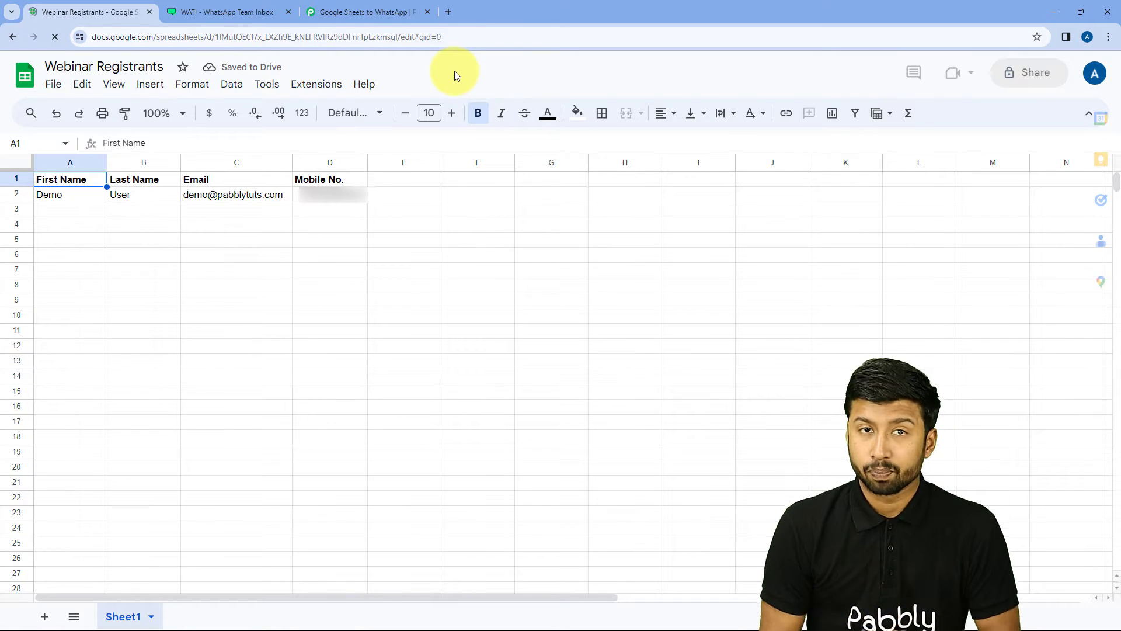
{"action": "left_click", "coordinate": [316, 85]}
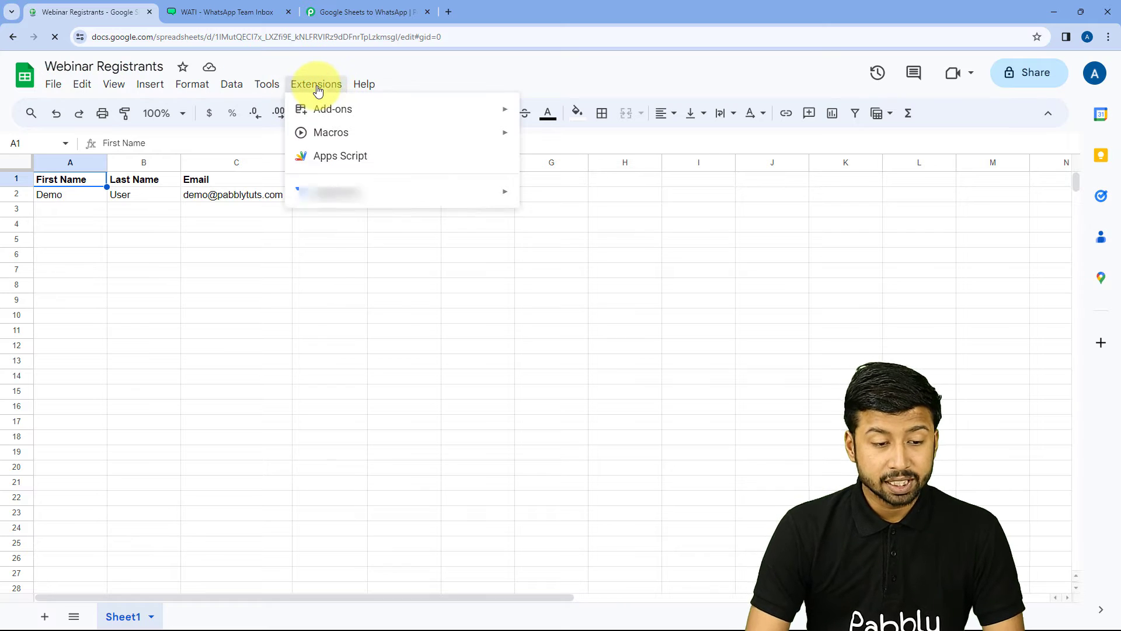
{"action": "mouse_move", "coordinate": [378, 276]}
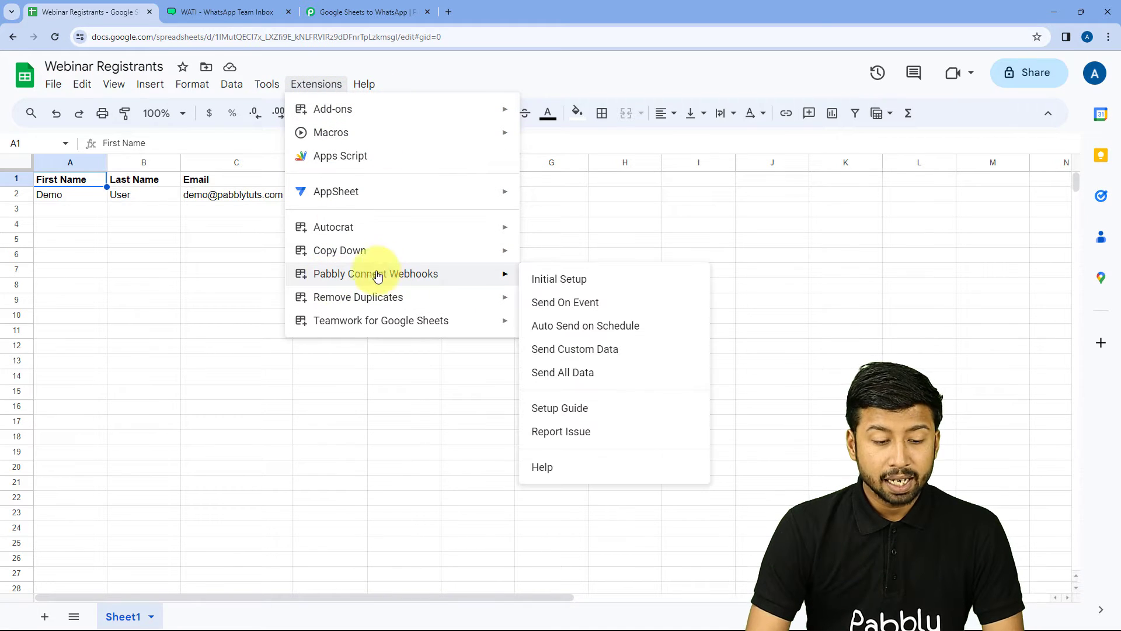
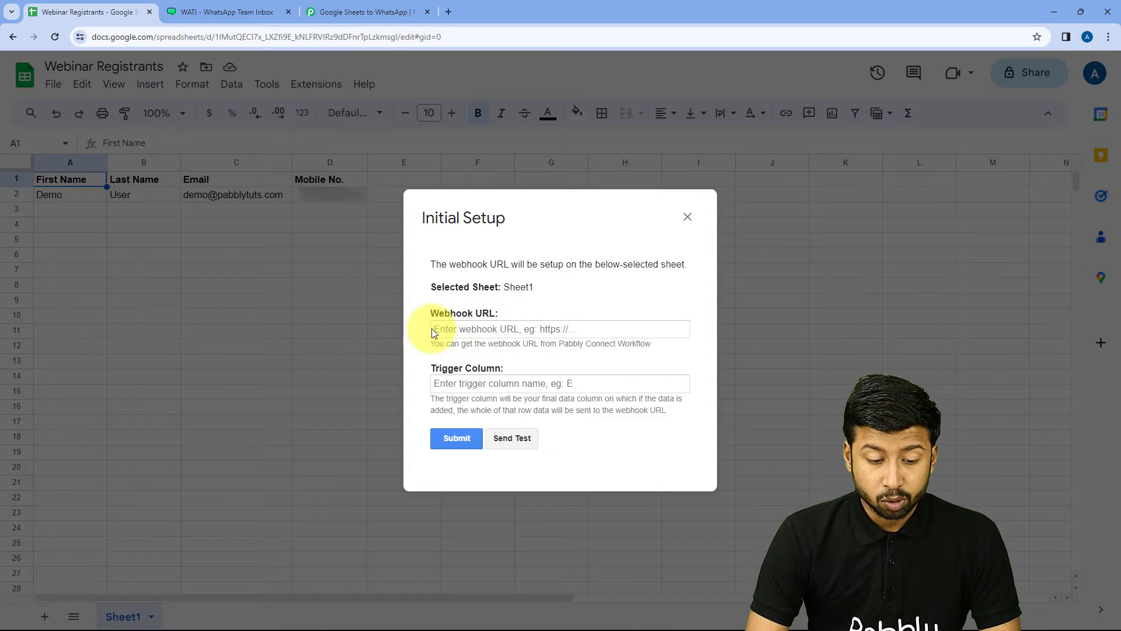
Step: Paste the Pabbly Connect webhook URL into the Sheets Initial Setup form's Webhook URL field
{"action": "left_click", "coordinate": [372, 7]}
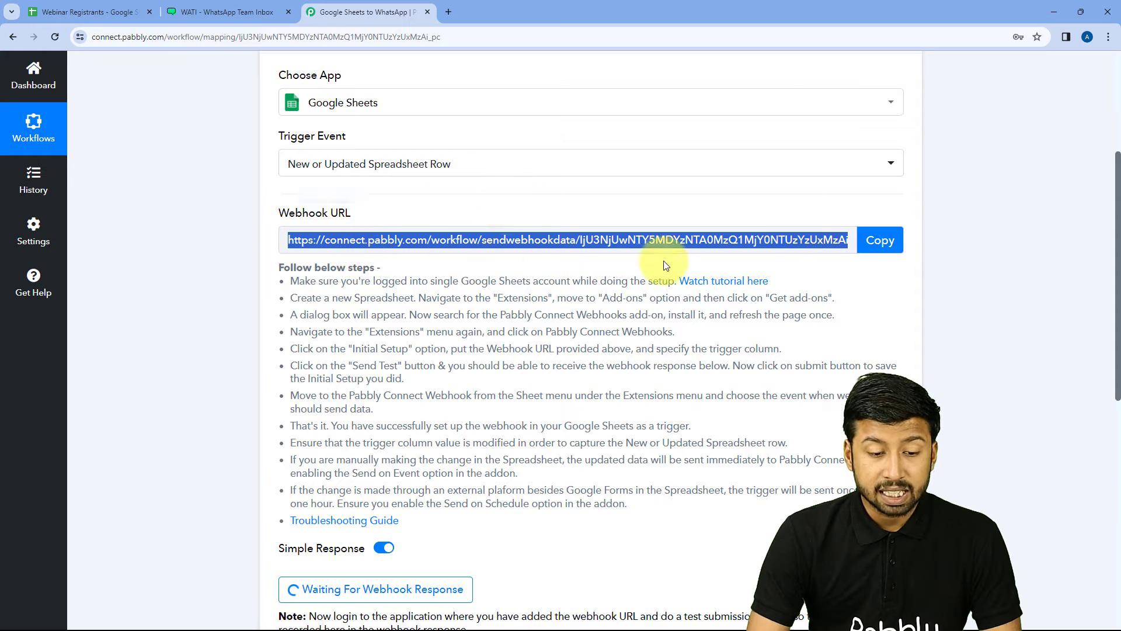
{"action": "left_click", "coordinate": [879, 240]}
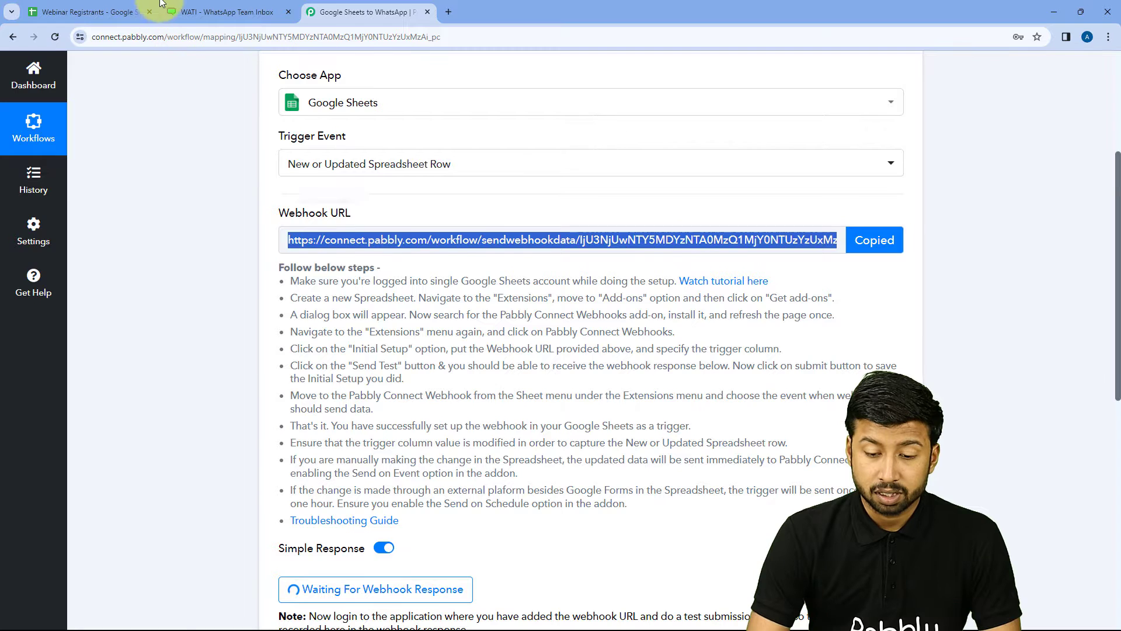
{"action": "left_click", "coordinate": [106, 10]}
{"action": "left_click", "coordinate": [471, 329]}
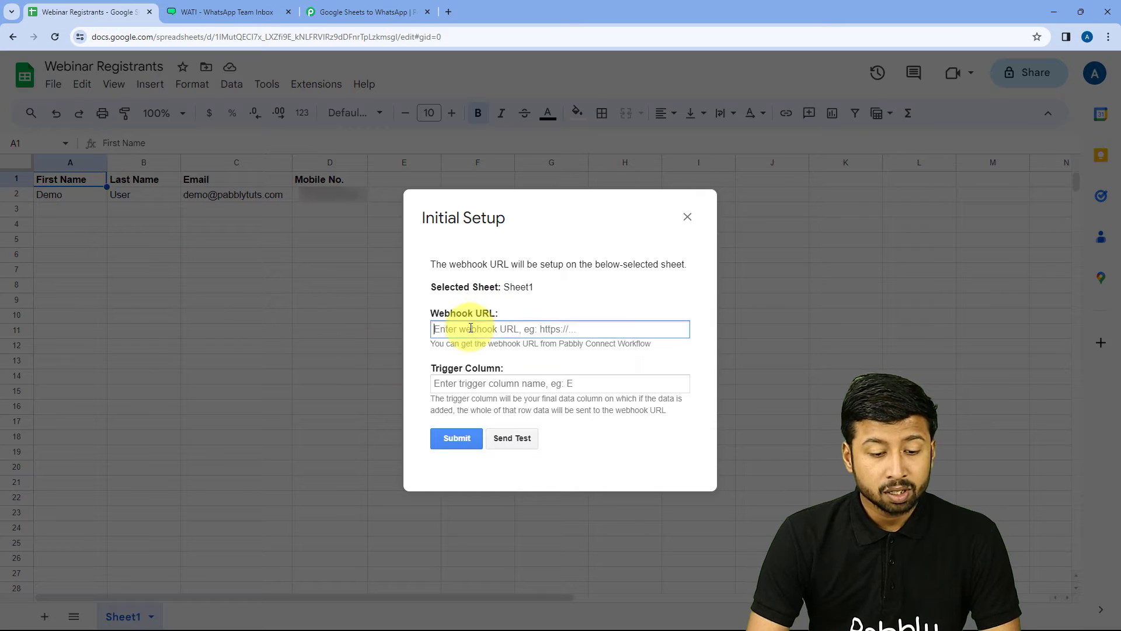
{"action": "right_click", "coordinate": [470, 329]}
{"action": "left_click", "coordinate": [523, 434]}
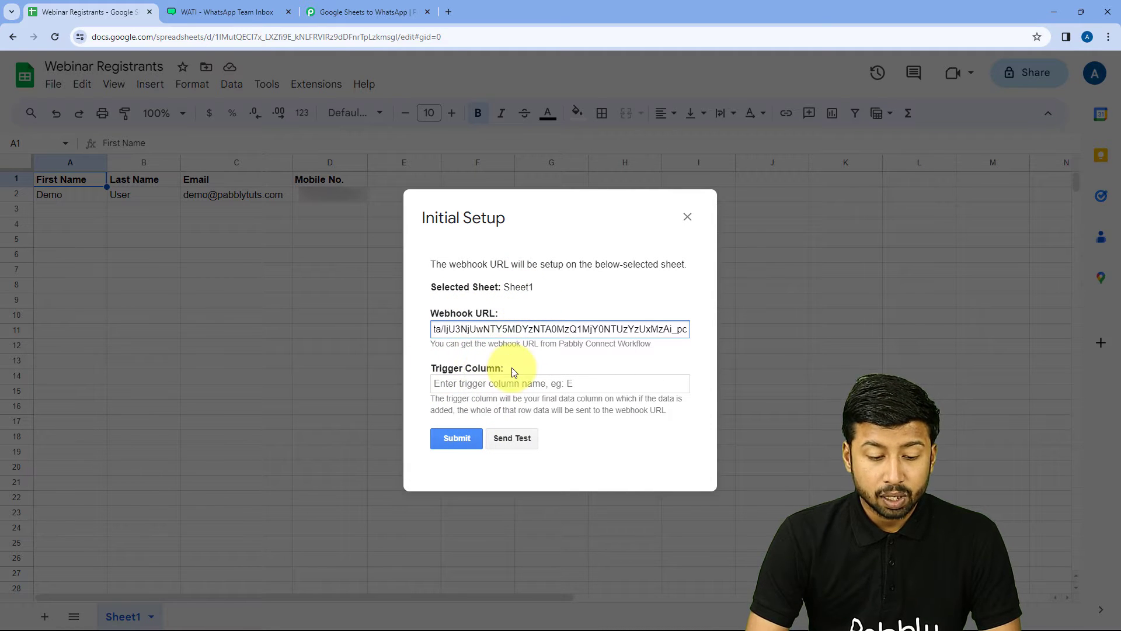
{"action": "key", "text": "ctrl+plus"}
{"action": "key", "text": "ctrl+plus"}
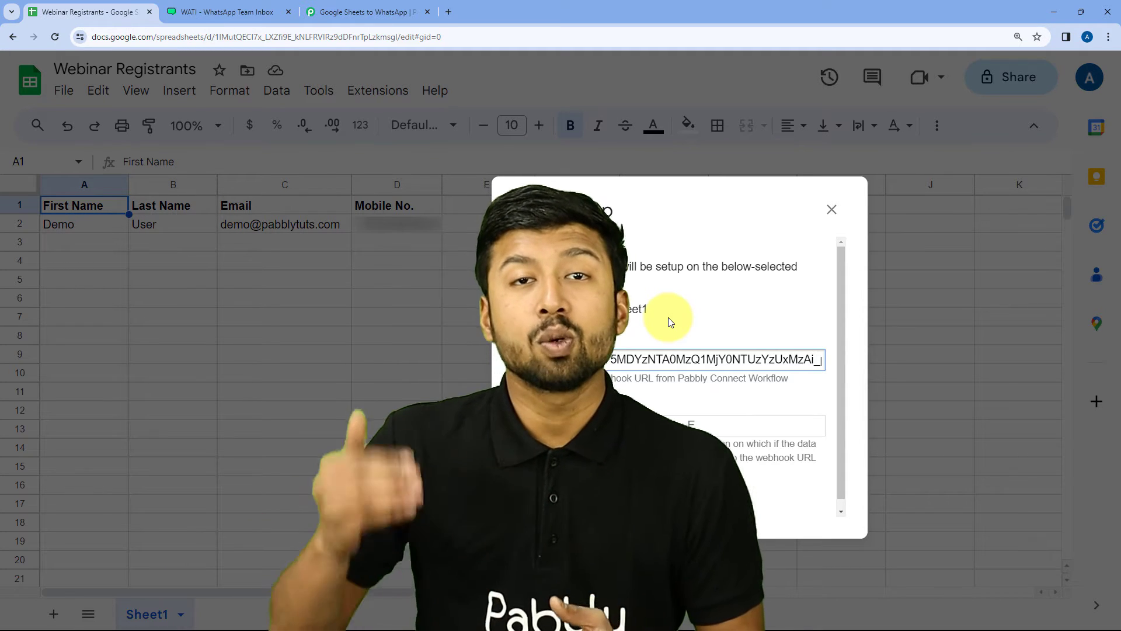
{"action": "left_click_drag", "start_coordinate": [684, 213], "coordinate": [792, 240]}
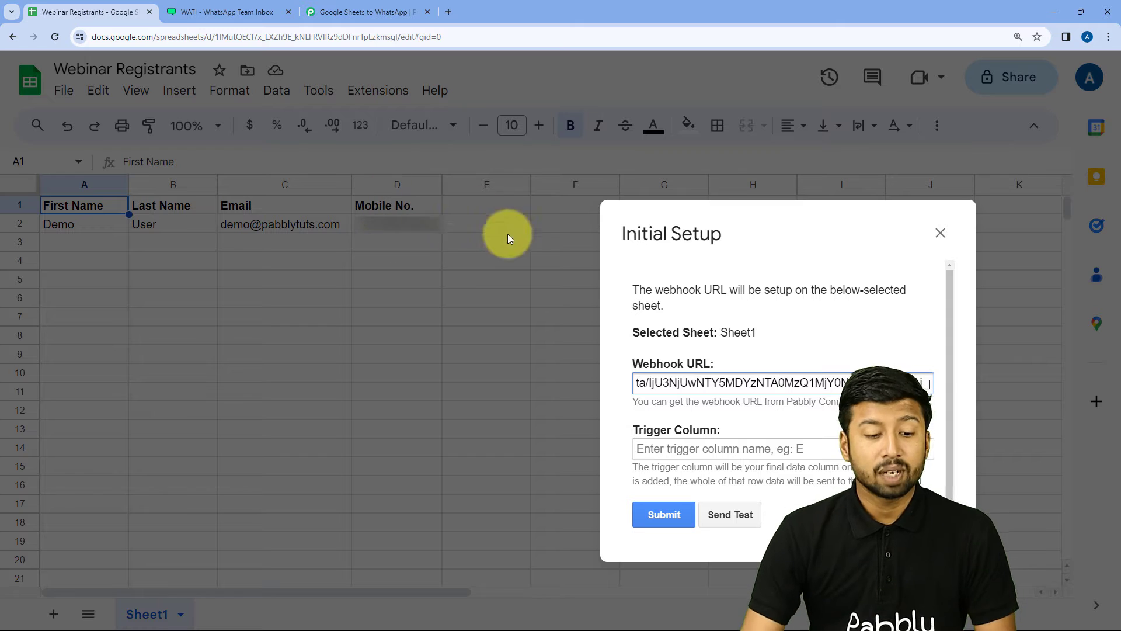
{"action": "left_click_drag", "start_coordinate": [734, 243], "coordinate": [696, 266]}
Step: Set the trigger column to D and send the sheet's test row to the Pabbly webhook
{"action": "left_click", "coordinate": [584, 388]}
{"action": "type", "text": "D"}
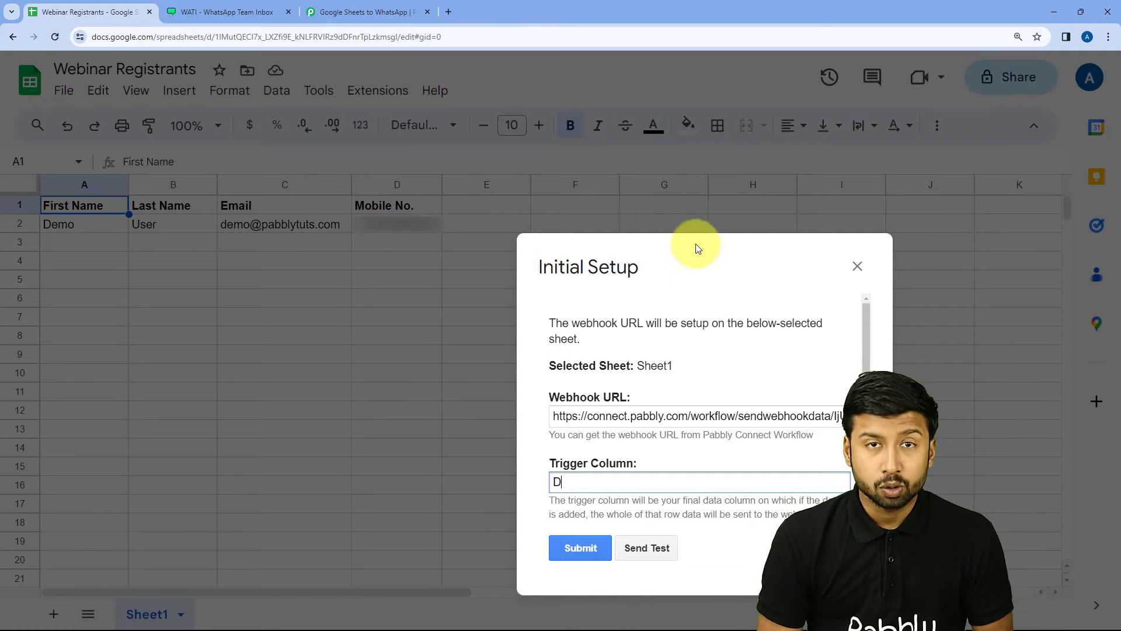
{"action": "triple_click", "coordinate": [694, 274]}
{"action": "left_click_drag", "start_coordinate": [714, 267], "coordinate": [675, 195]}
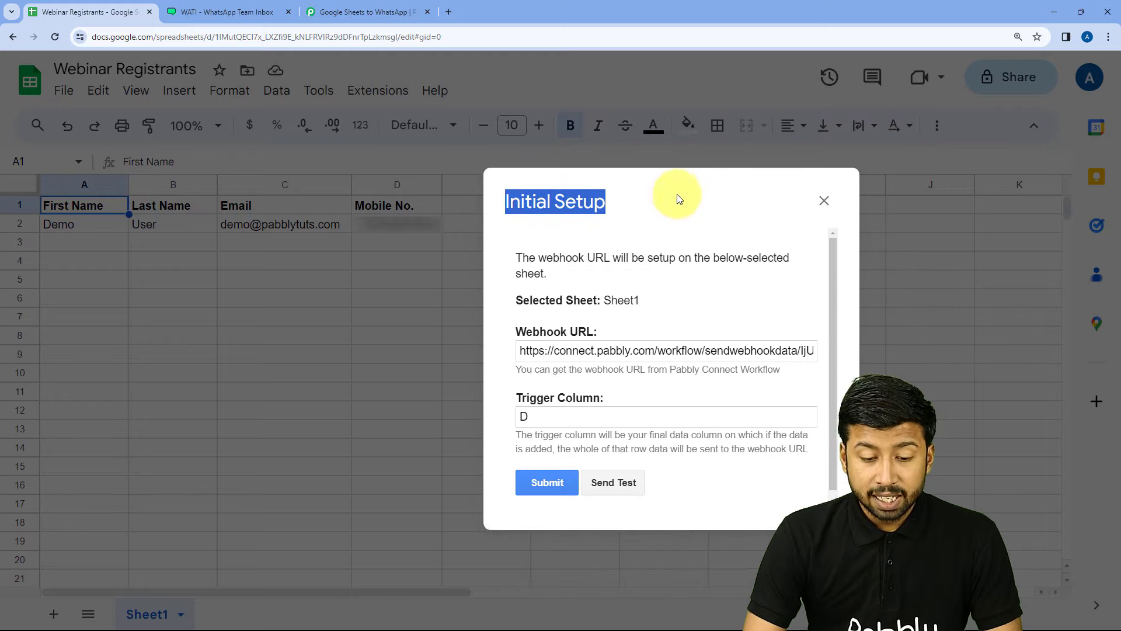
{"action": "left_click", "coordinate": [621, 480]}
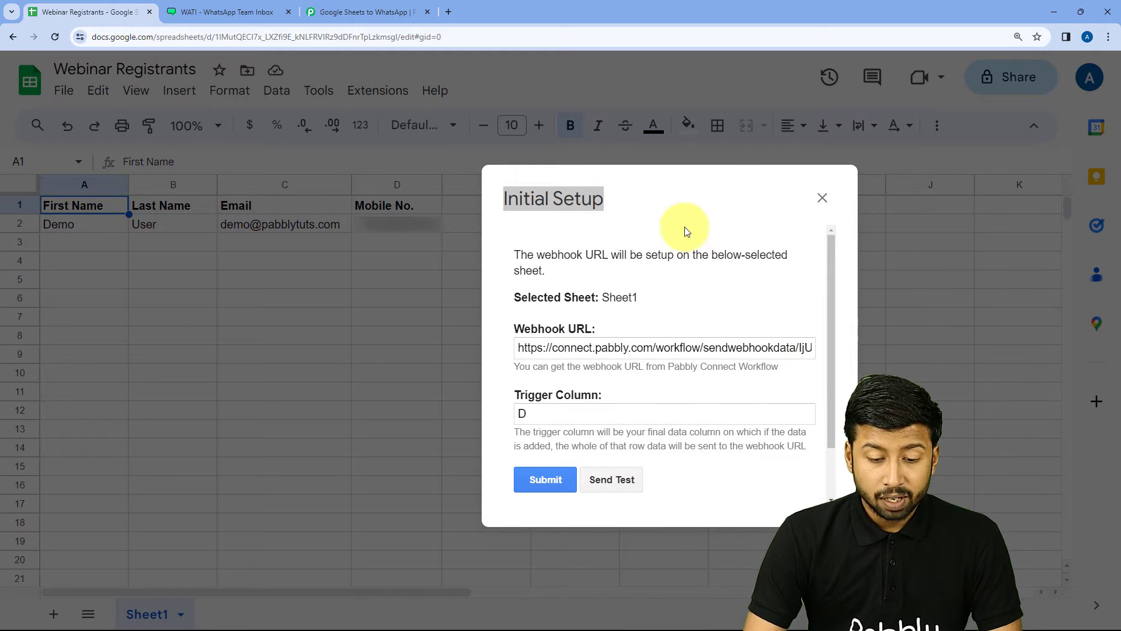
{"action": "scroll", "coordinate": [653, 326], "scroll_direction": "down", "scroll_amount": 1}
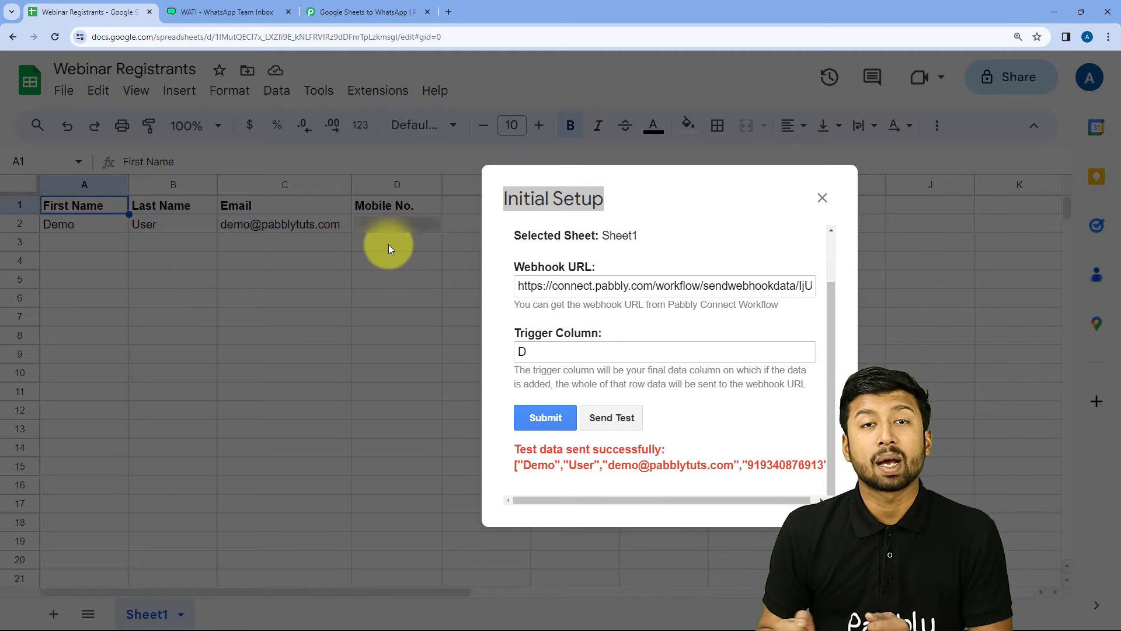
{"action": "left_click", "coordinate": [367, 12]}
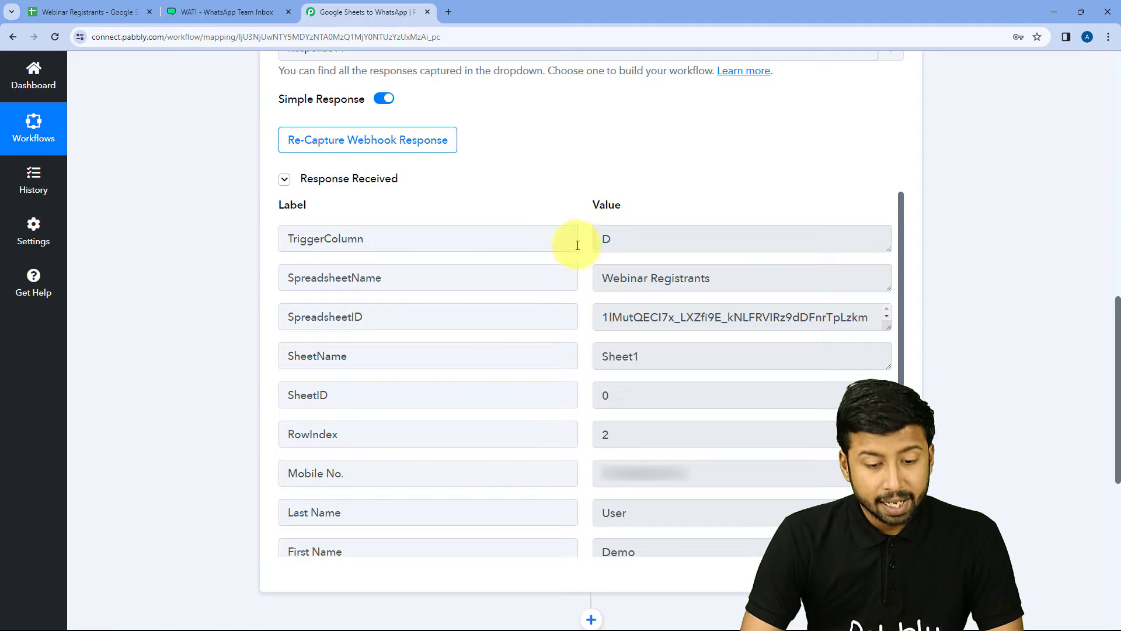
Step: Check the captured values: Webinar Registrants, Sheet1, and the demo row's last name, first name and email
{"action": "scroll", "coordinate": [577, 249], "scroll_direction": "down", "scroll_amount": 1}
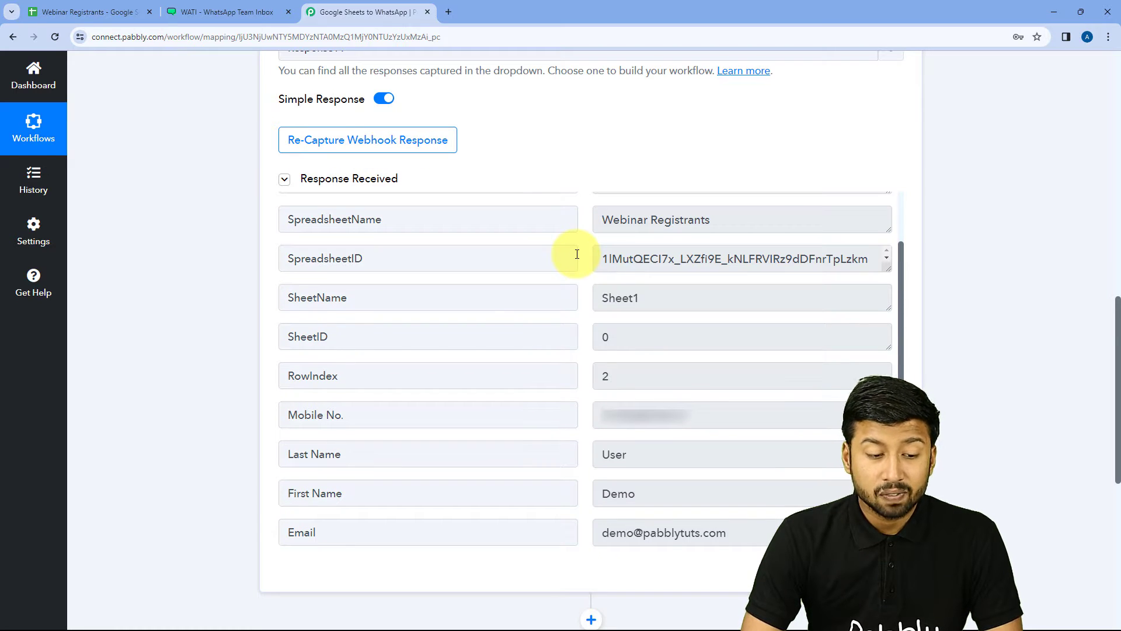
{"action": "left_click_drag", "start_coordinate": [602, 221], "coordinate": [730, 219]}
{"action": "triple_click", "coordinate": [632, 220]}
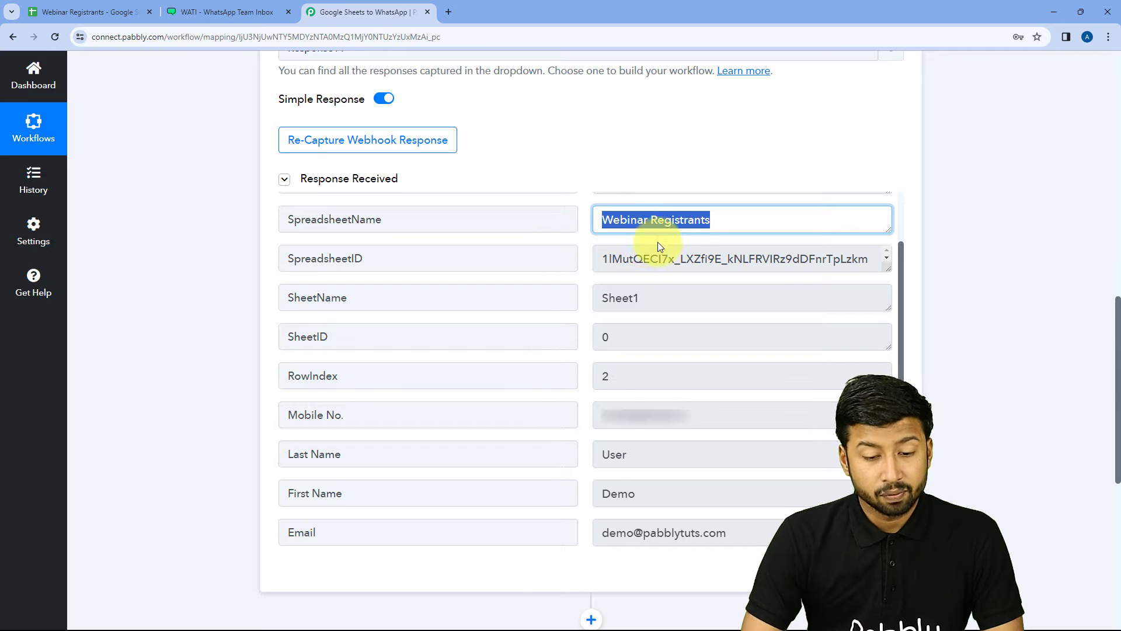
{"action": "scroll", "coordinate": [608, 251], "scroll_direction": "down", "scroll_amount": 1}
{"action": "left_click_drag", "start_coordinate": [648, 295], "coordinate": [593, 309]}
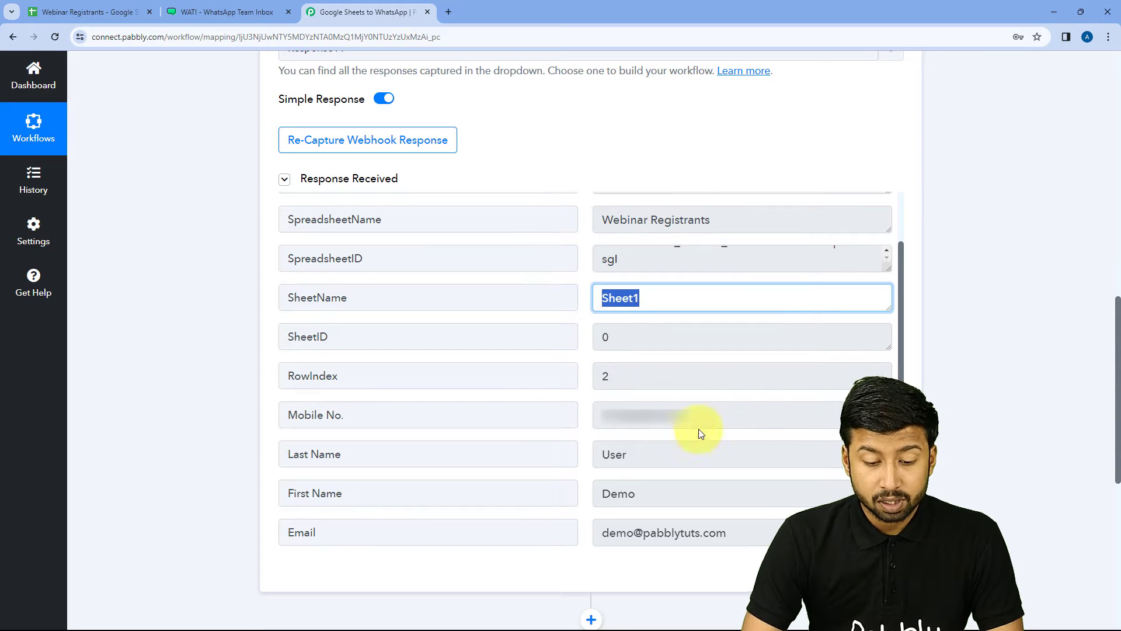
{"action": "left_click_drag", "start_coordinate": [608, 412], "coordinate": [619, 470]}
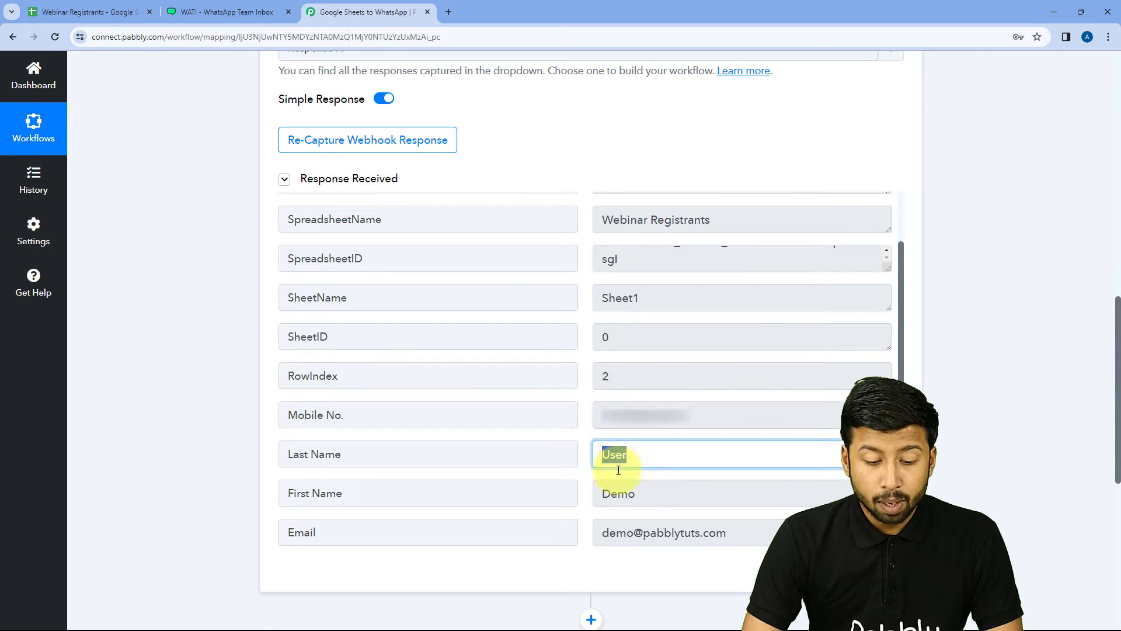
{"action": "left_click", "coordinate": [638, 492]}
{"action": "double_click", "coordinate": [640, 495]}
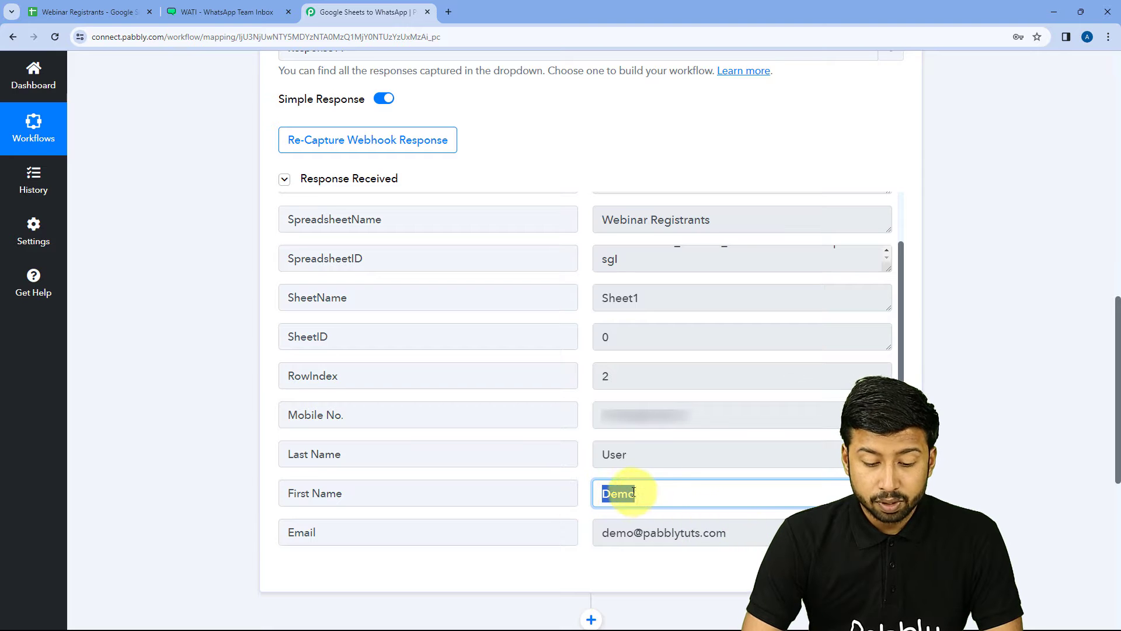
{"action": "left_click_drag", "start_coordinate": [741, 534], "coordinate": [580, 531]}
{"action": "left_click", "coordinate": [580, 498]}
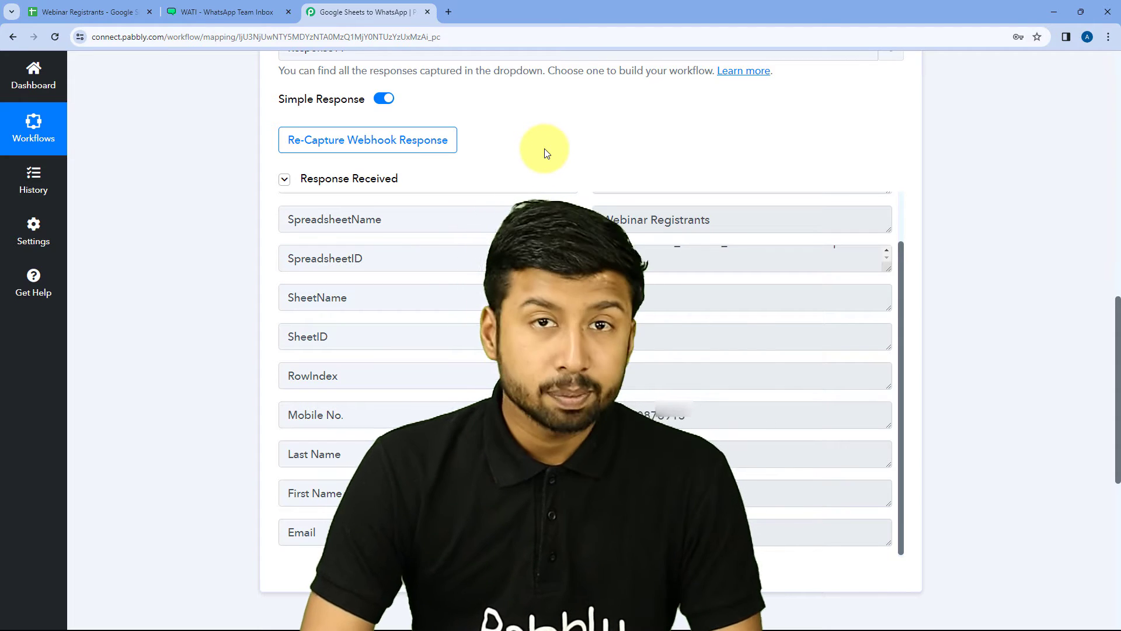
Step: Submit the Sheets webhook setup form and close the dialog
{"action": "left_click", "coordinate": [84, 7]}
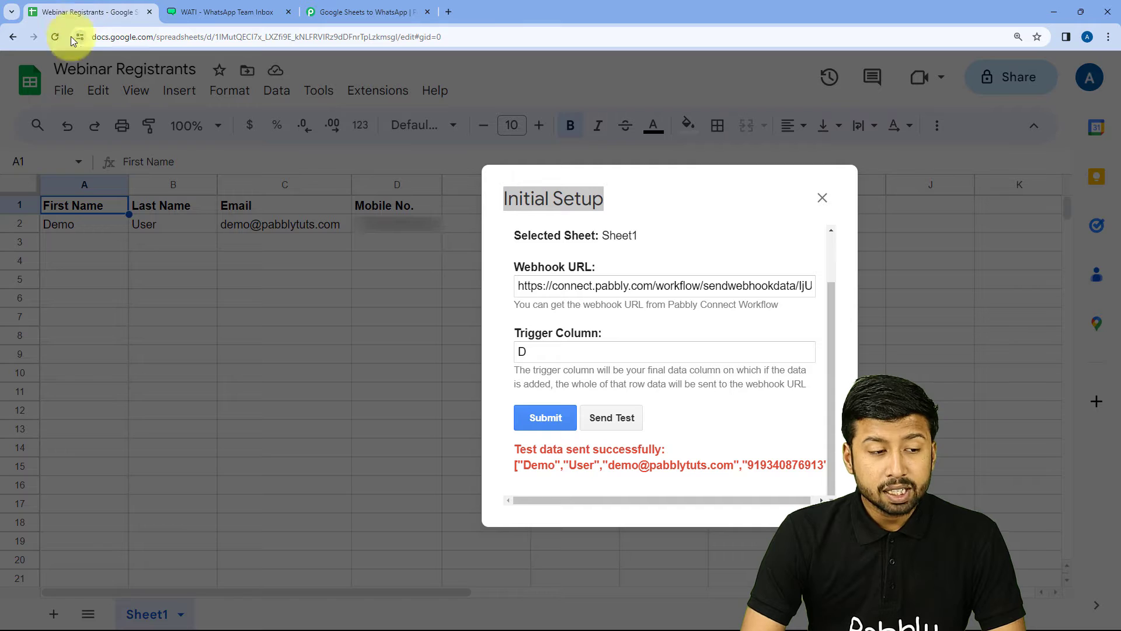
{"action": "left_click", "coordinate": [541, 417]}
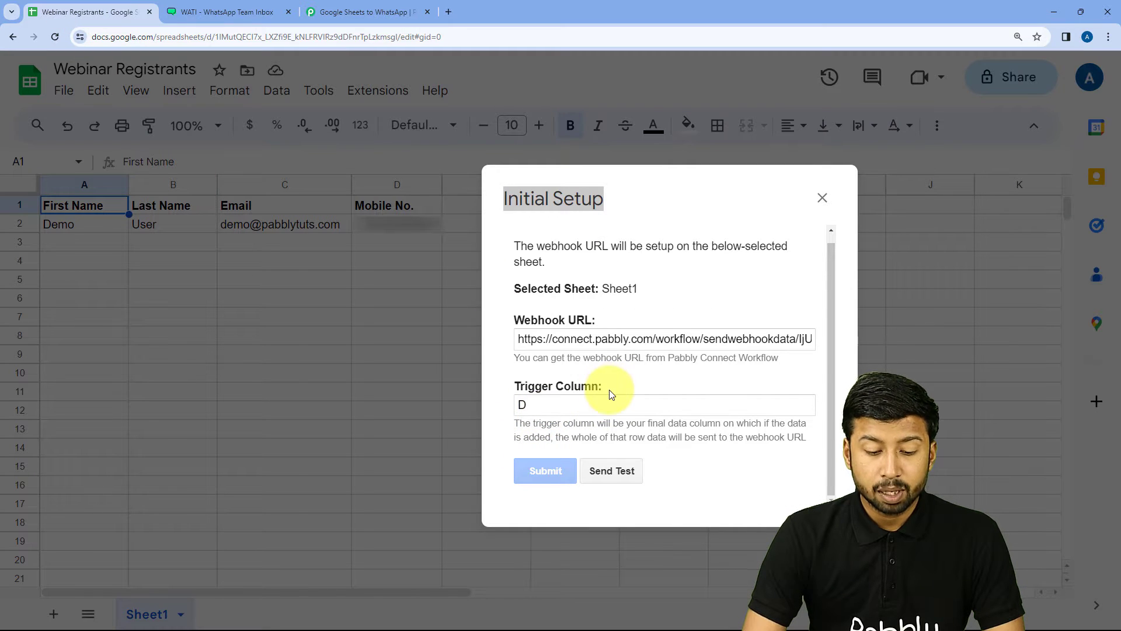
{"action": "left_click", "coordinate": [822, 197]}
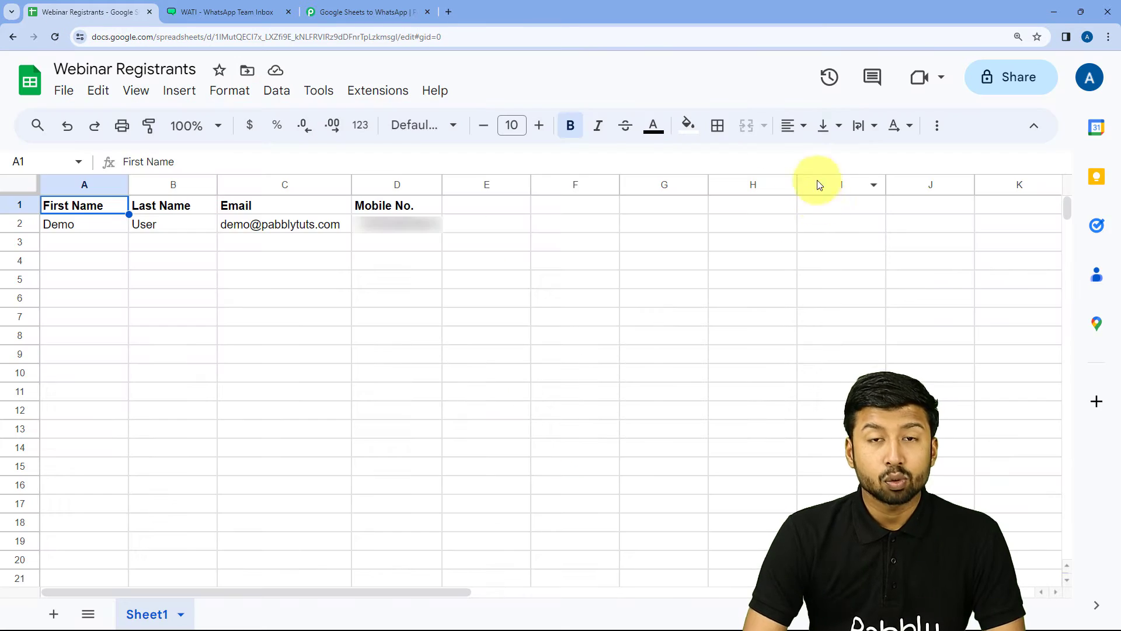
Step: Enable Send On Event under Extensions > Pabbly Connect Webhooks
{"action": "left_click", "coordinate": [374, 91]}
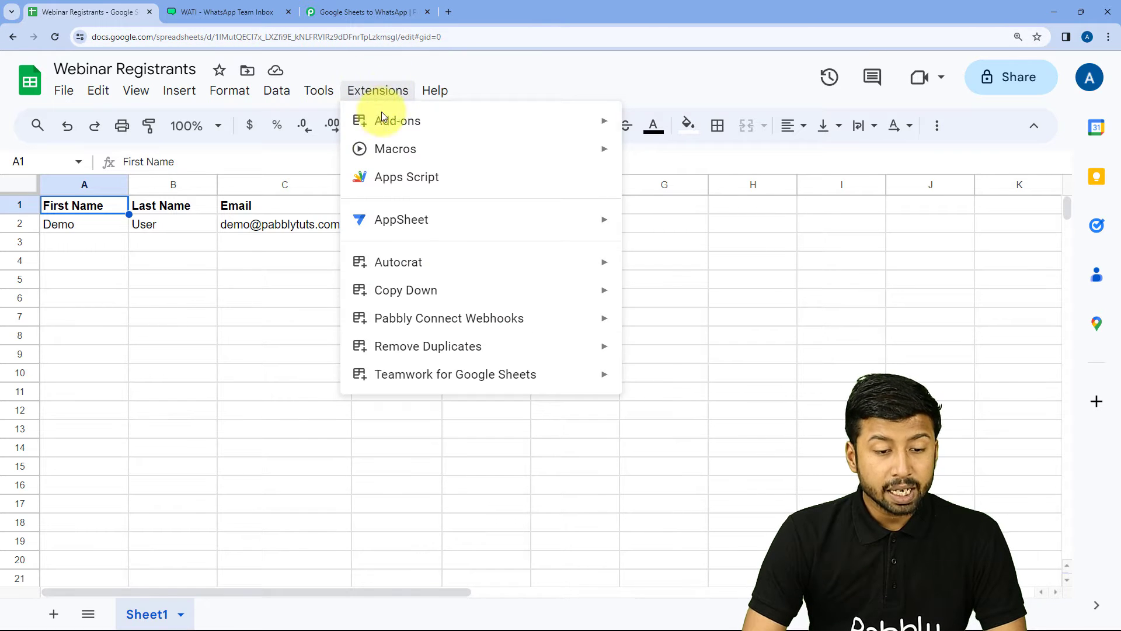
{"action": "mouse_move", "coordinate": [513, 323]}
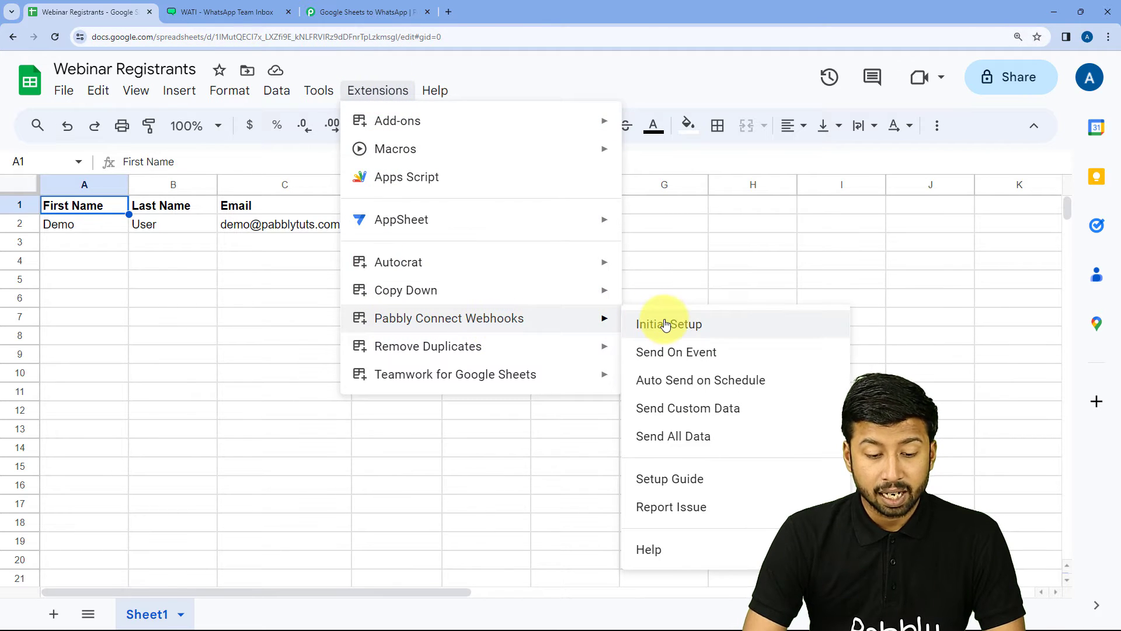
{"action": "left_click", "coordinate": [639, 362]}
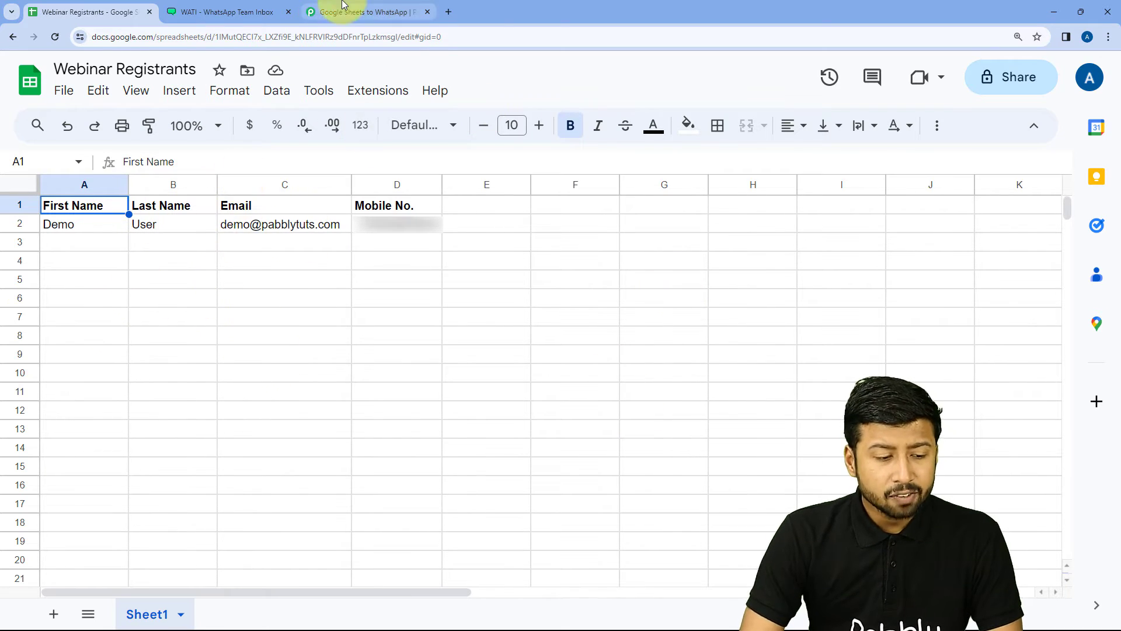
Step: Back in Pabbly, expand the 'Choose Your Next Application' action step
{"action": "left_click", "coordinate": [362, 12]}
{"action": "scroll", "coordinate": [574, 249], "scroll_direction": "up", "scroll_amount": 1}
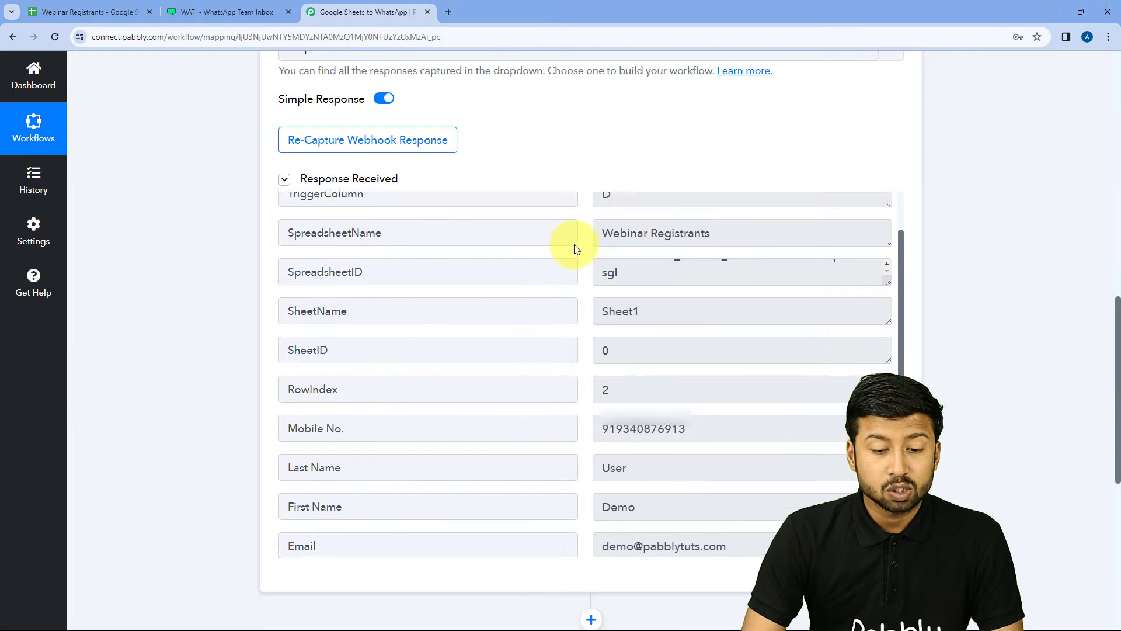
{"action": "scroll", "coordinate": [574, 248], "scroll_direction": "up", "scroll_amount": 1}
{"action": "scroll", "coordinate": [591, 196], "scroll_direction": "down", "scroll_amount": 1}
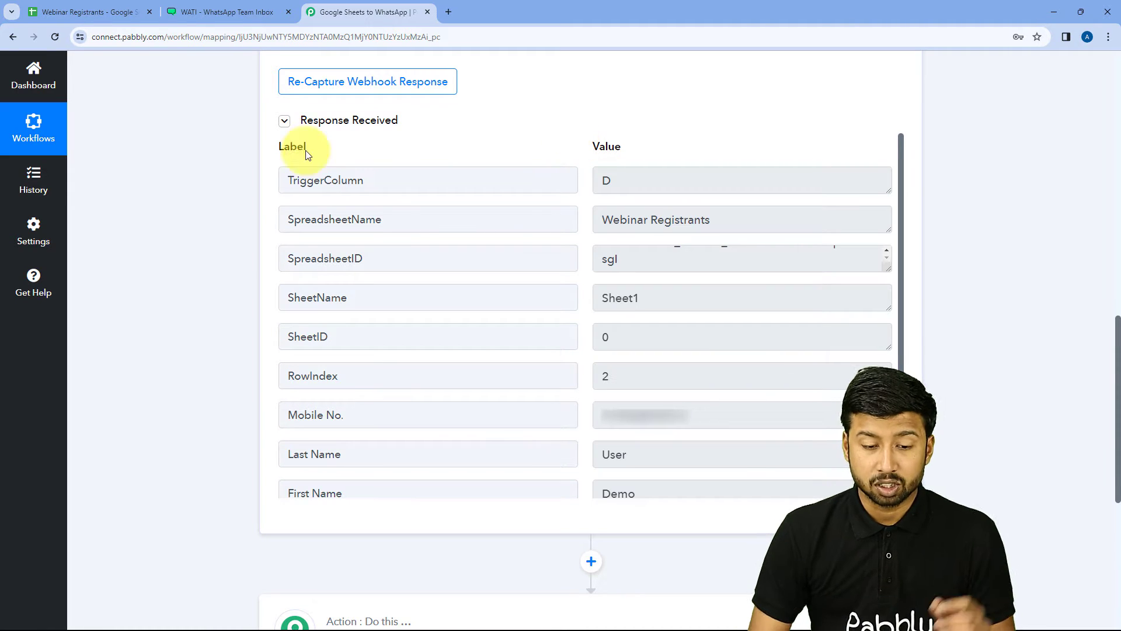
{"action": "scroll", "coordinate": [213, 215], "scroll_direction": "down", "scroll_amount": 7}
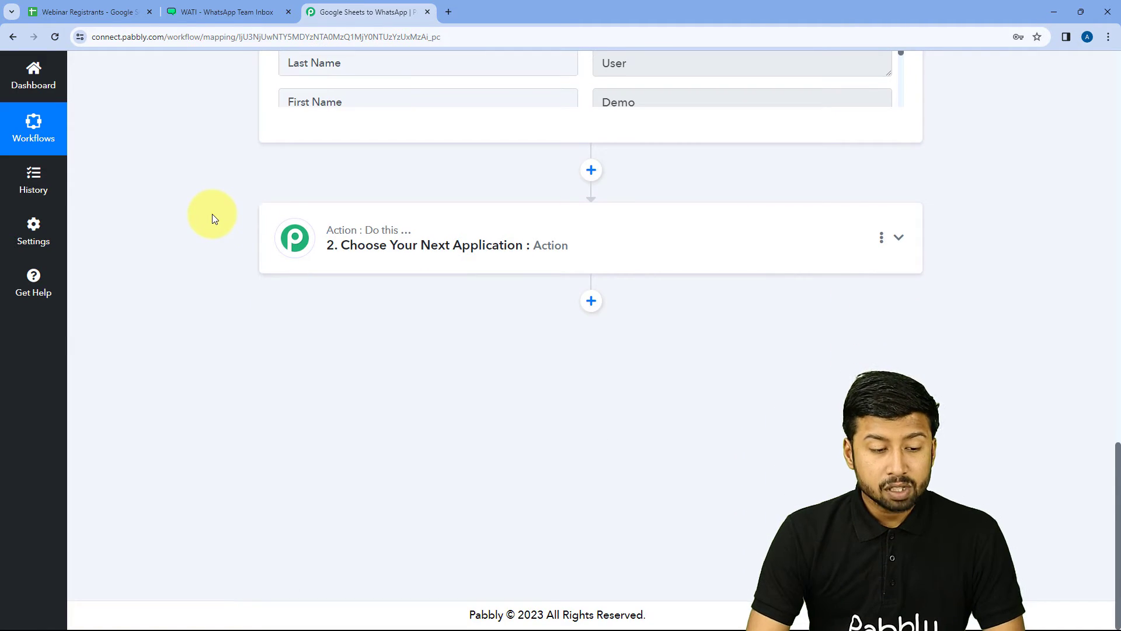
{"action": "left_click", "coordinate": [595, 228]}
{"action": "scroll", "coordinate": [281, 292], "scroll_direction": "up", "scroll_amount": 4}
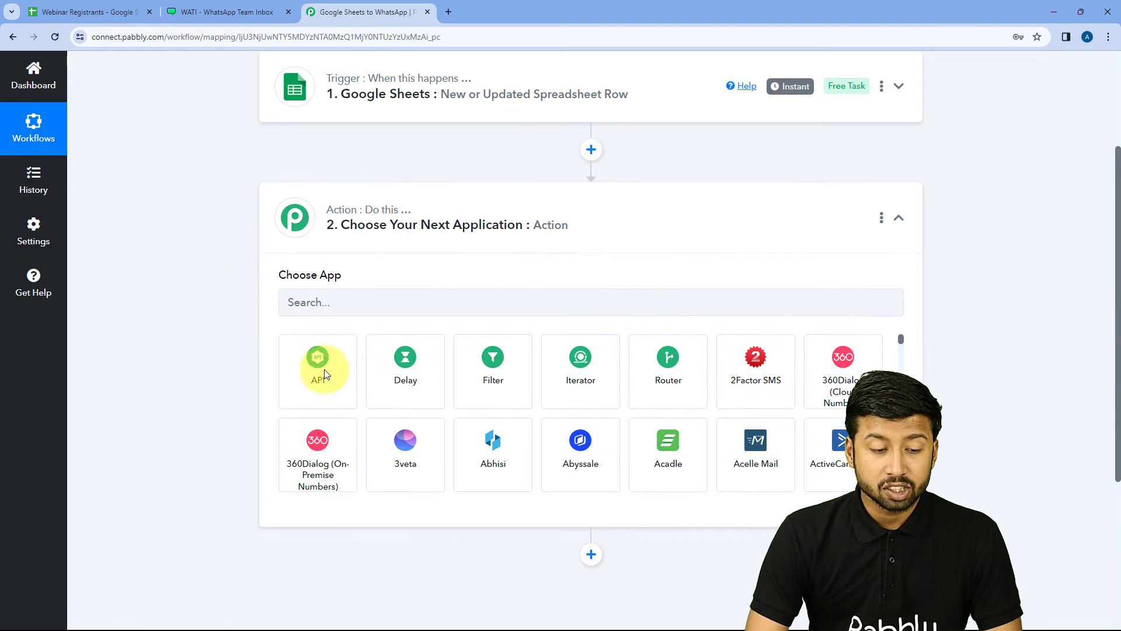
Step: Choose WATI as the action app with the Send Template Message event
{"action": "left_click", "coordinate": [365, 302]}
{"action": "type", "text": "WATI"}
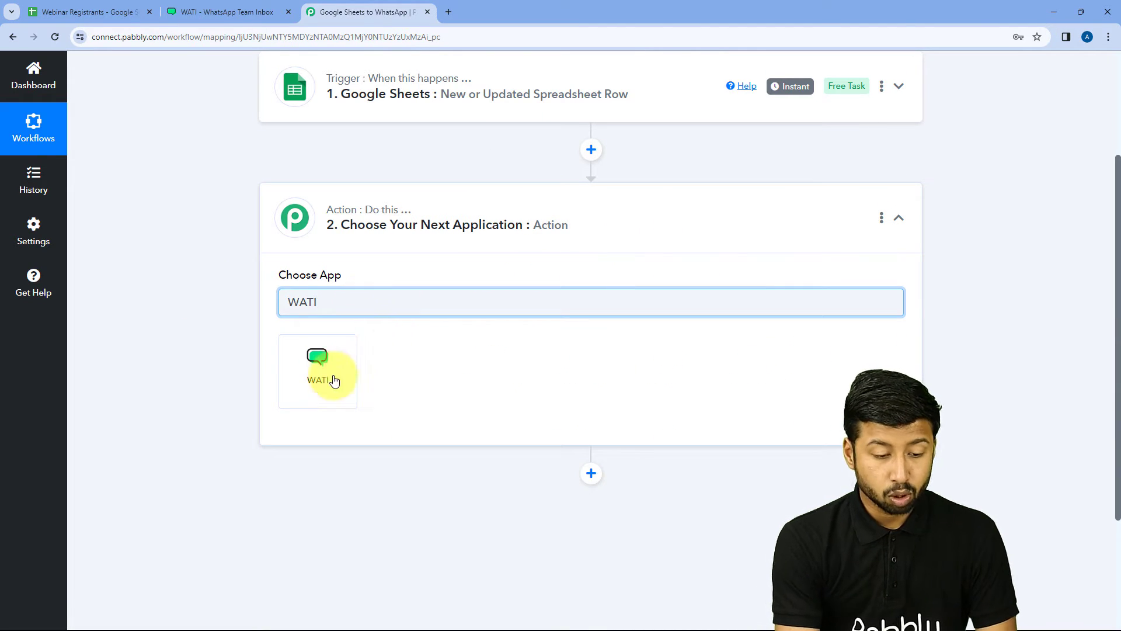
{"action": "left_click", "coordinate": [312, 377]}
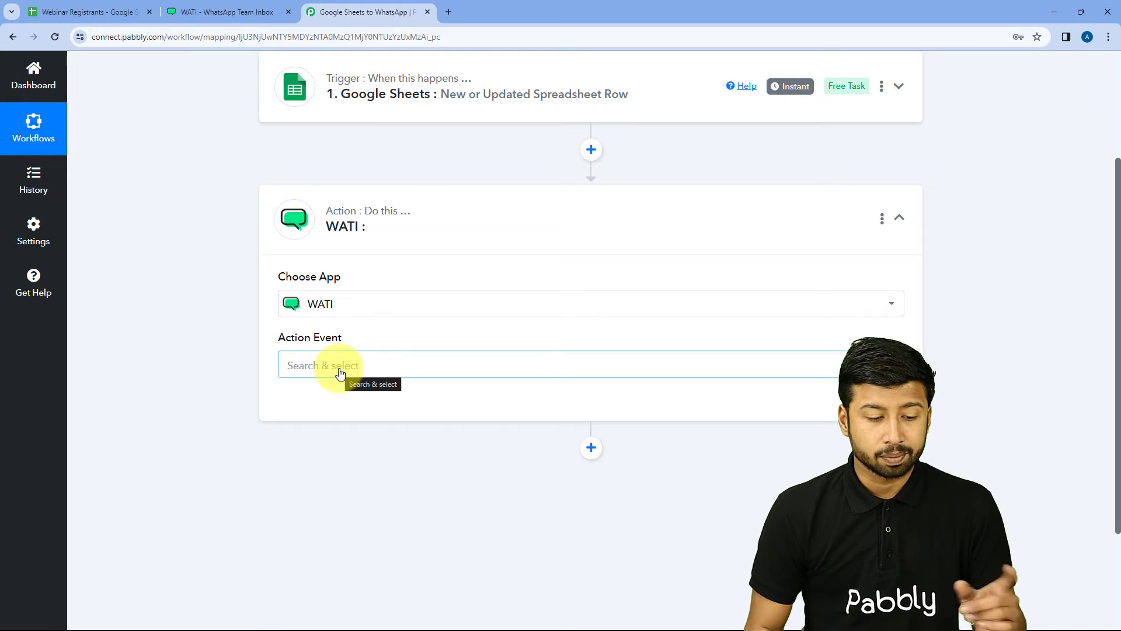
{"action": "scroll", "coordinate": [304, 318], "scroll_direction": "down", "scroll_amount": 1}
{"action": "left_click", "coordinate": [362, 311]}
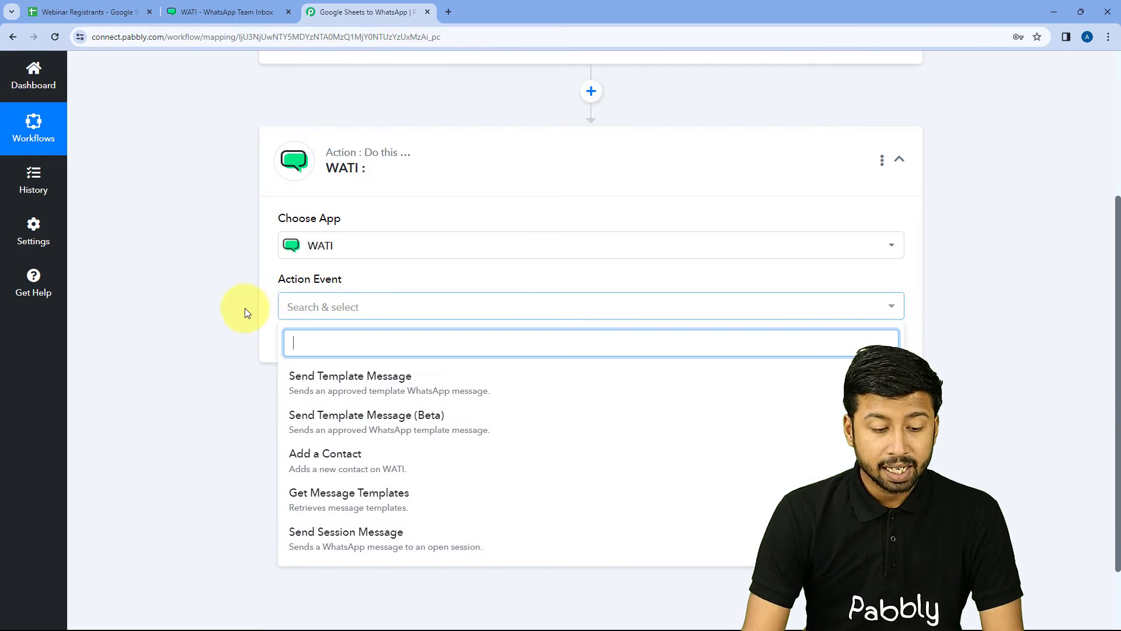
{"action": "scroll", "coordinate": [244, 307], "scroll_direction": "down", "scroll_amount": 1}
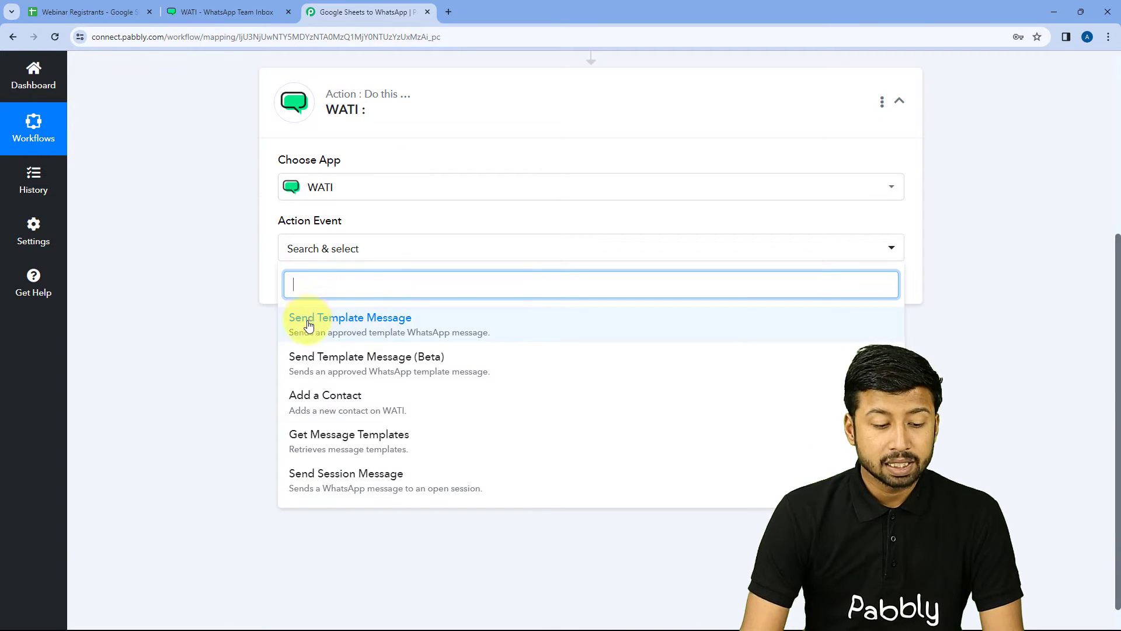
{"action": "left_click", "coordinate": [390, 323]}
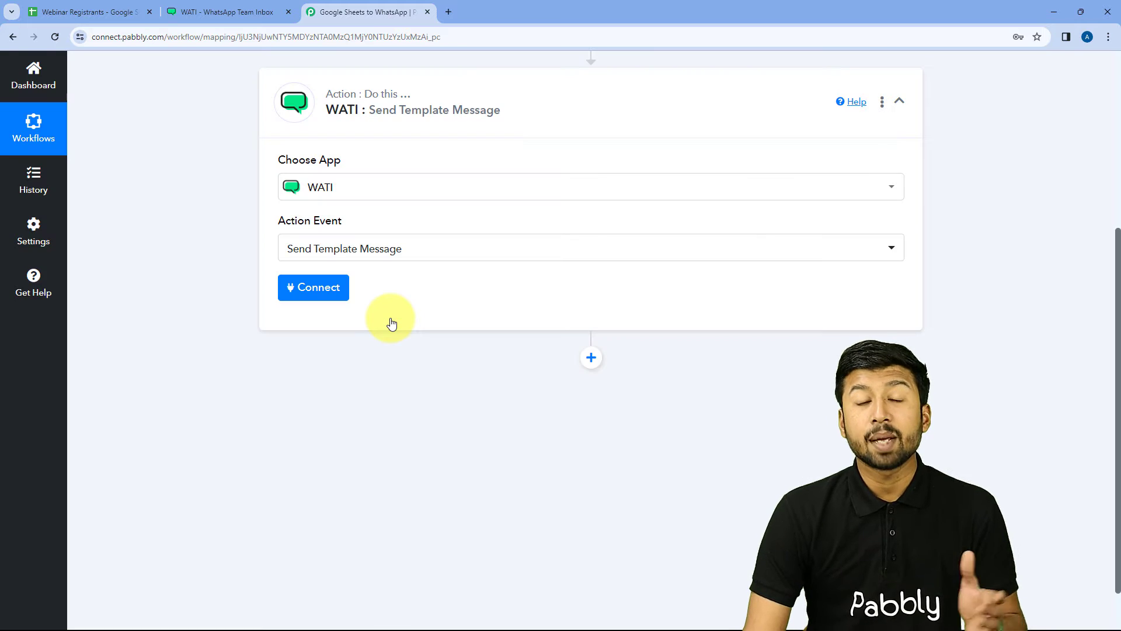
Step: Add a new WATI connection, WATI #2, and switch to the WATI dashboard
{"action": "left_click", "coordinate": [327, 294]}
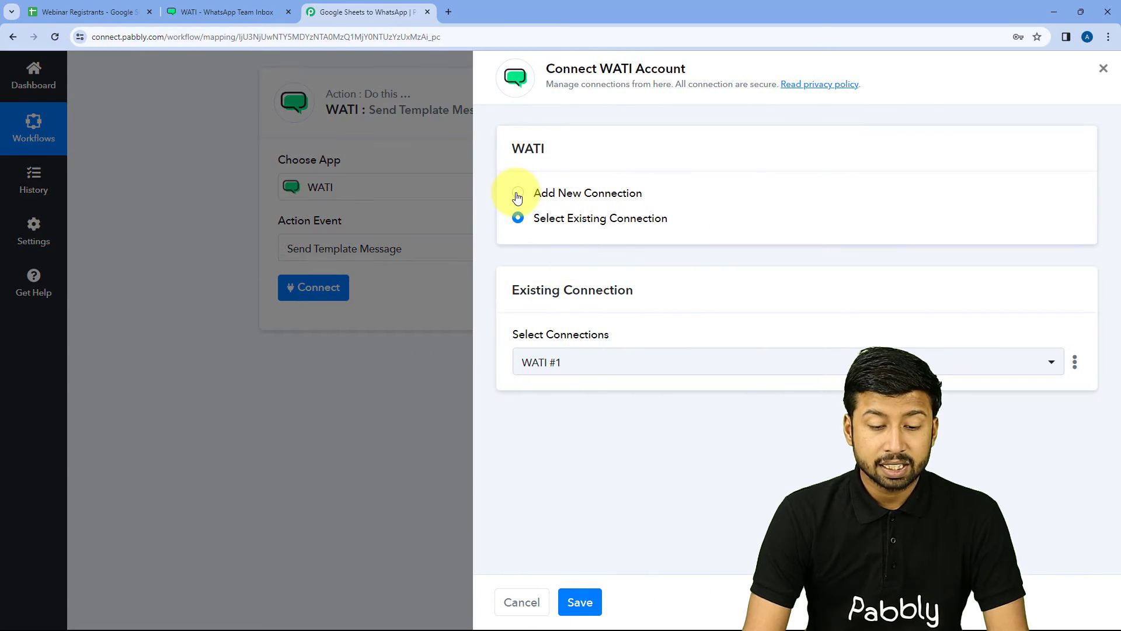
{"action": "left_click", "coordinate": [517, 194]}
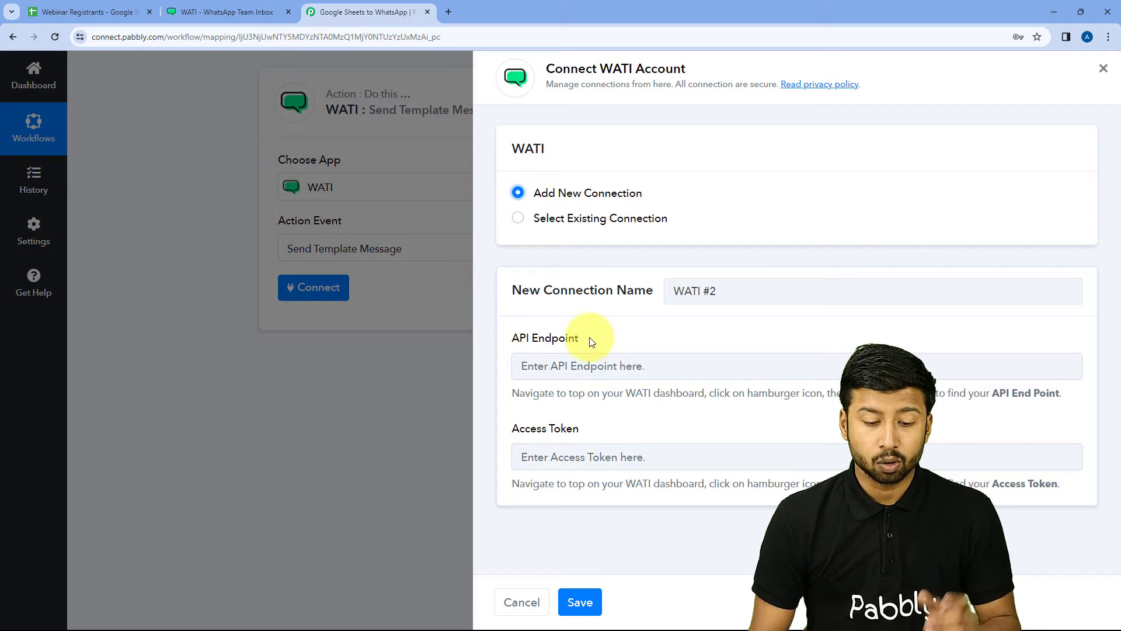
{"action": "left_click", "coordinate": [229, 7]}
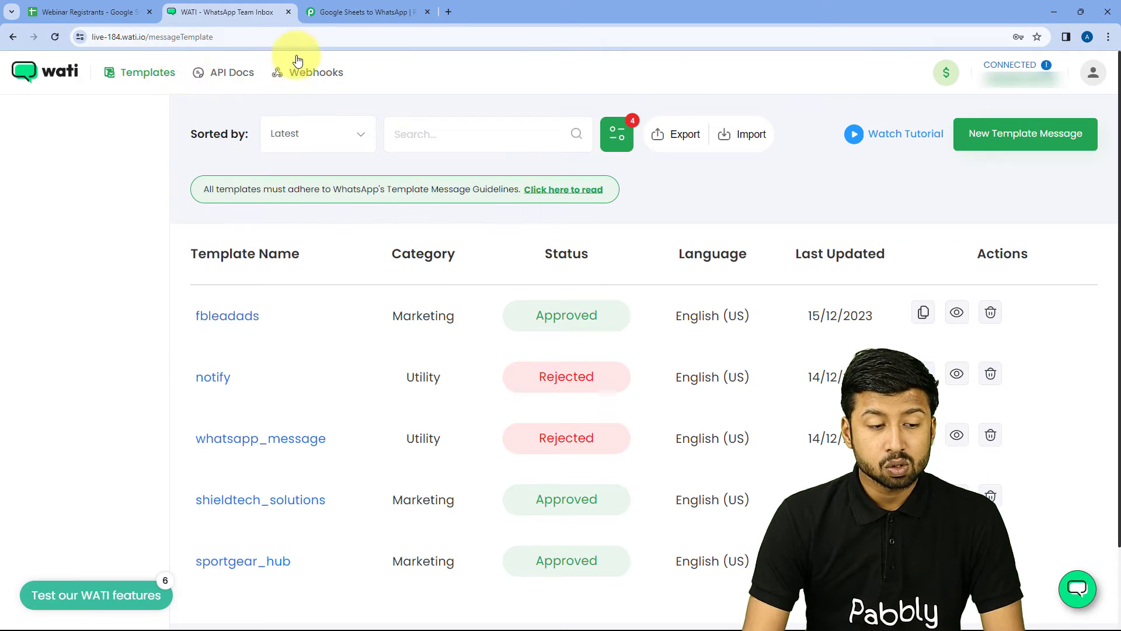
{"action": "left_click", "coordinate": [232, 79]}
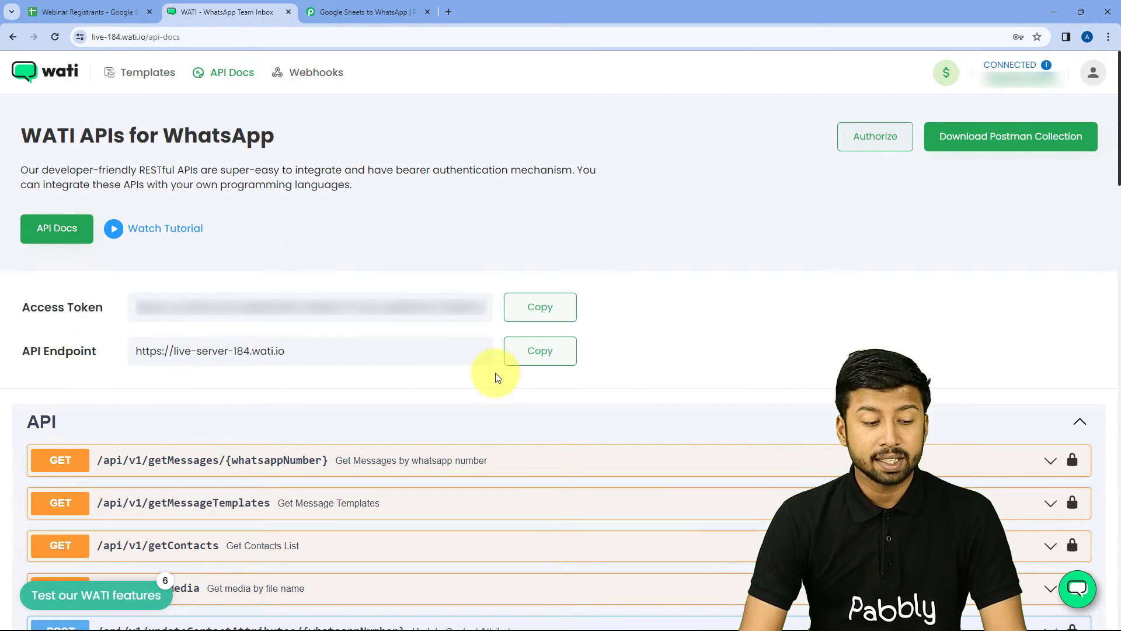
{"action": "left_click", "coordinate": [533, 350]}
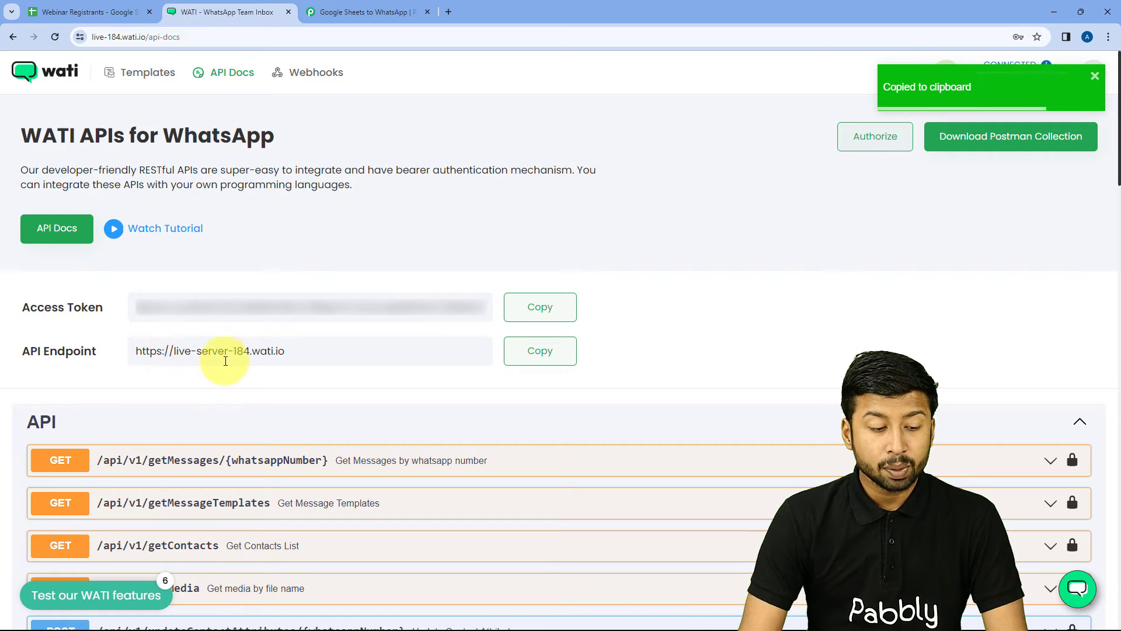
Step: Fill WATI #2 with the copied API endpoint and access token, then save the connection
{"action": "left_click", "coordinate": [385, 7]}
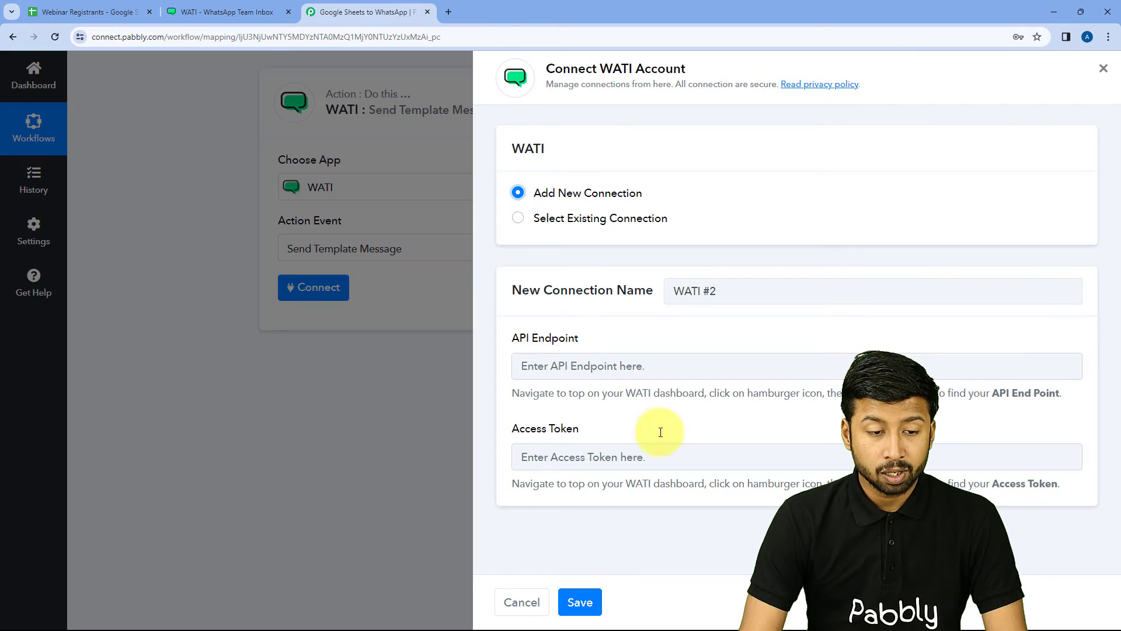
{"action": "right_click", "coordinate": [571, 363]}
{"action": "left_click", "coordinate": [590, 477]}
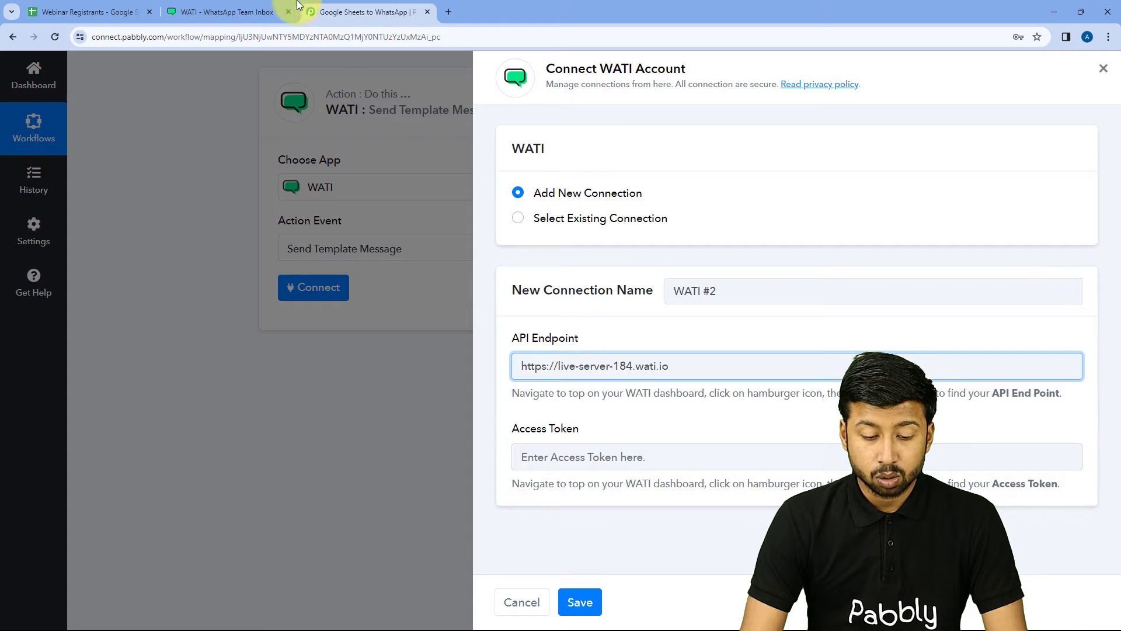
{"action": "left_click", "coordinate": [227, 12]}
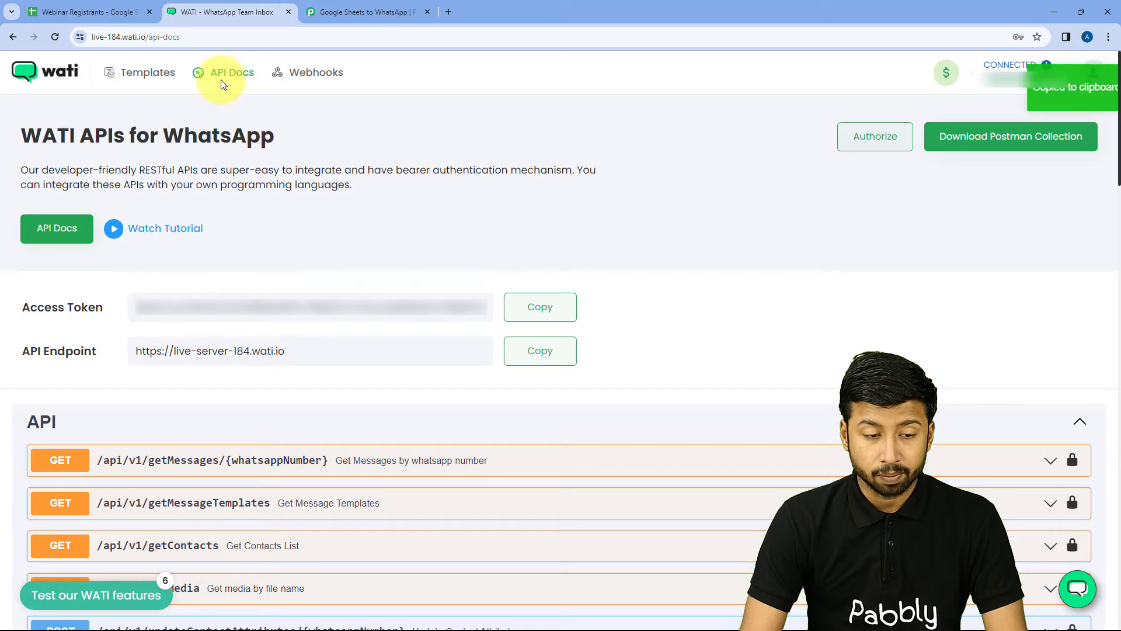
{"action": "left_click", "coordinate": [538, 309]}
{"action": "left_click", "coordinate": [344, 7]}
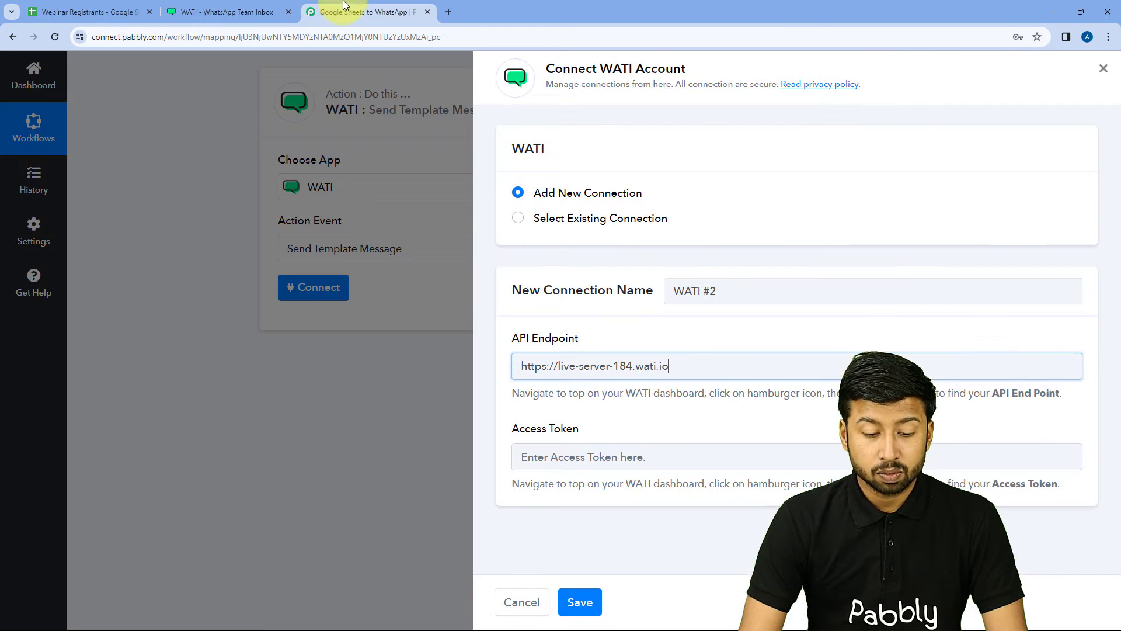
{"action": "right_click", "coordinate": [558, 455]}
{"action": "left_click", "coordinate": [584, 323]}
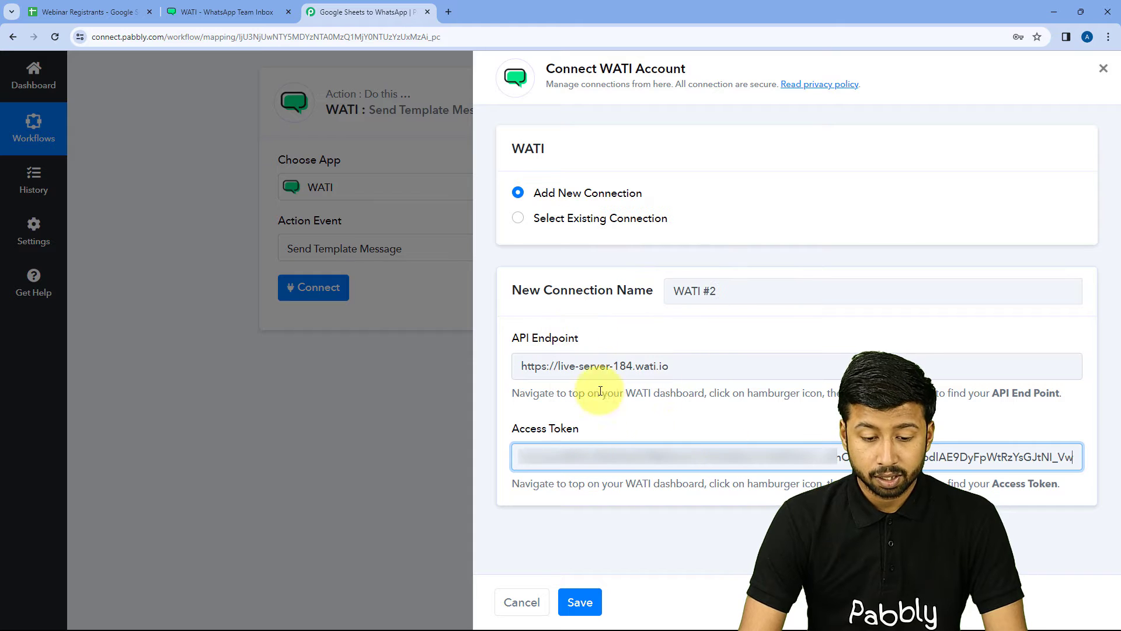
{"action": "left_click", "coordinate": [590, 607]}
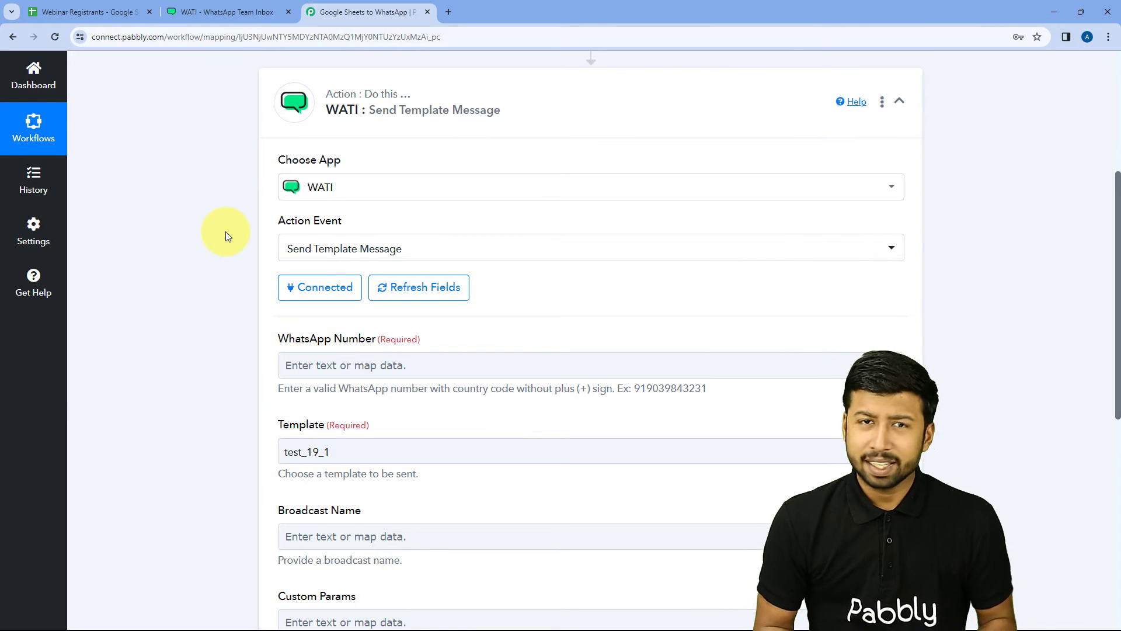
Step: Review the WATI message fields with template test_19_1 and reopen the Google Sheets trigger step
{"action": "scroll", "coordinate": [227, 235], "scroll_direction": "down", "scroll_amount": 2}
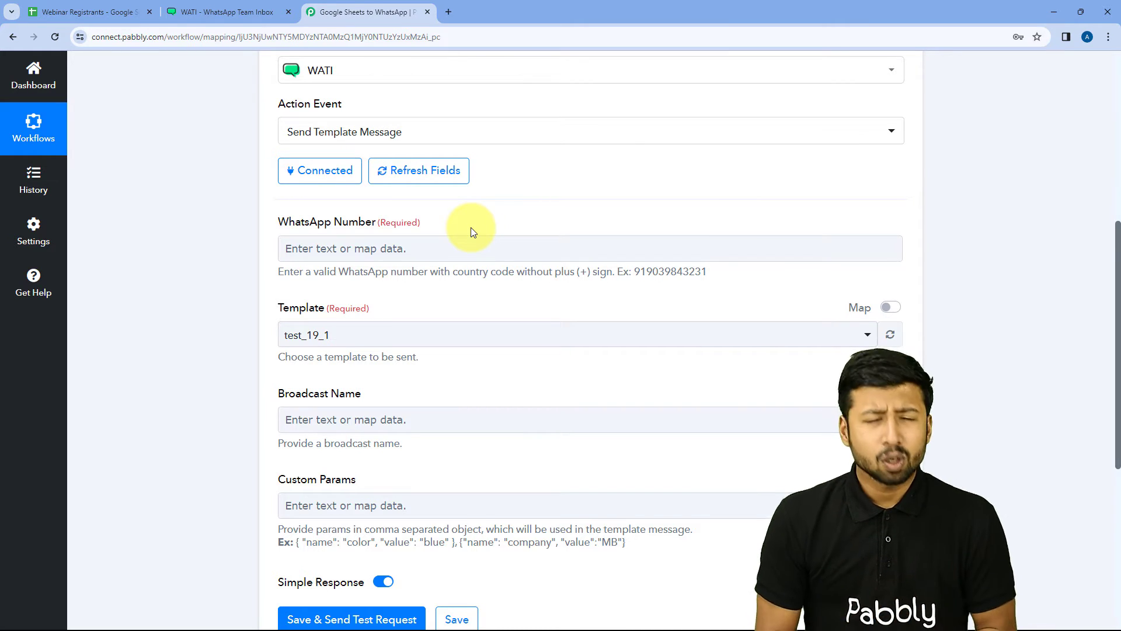
{"action": "left_click", "coordinate": [82, 12]}
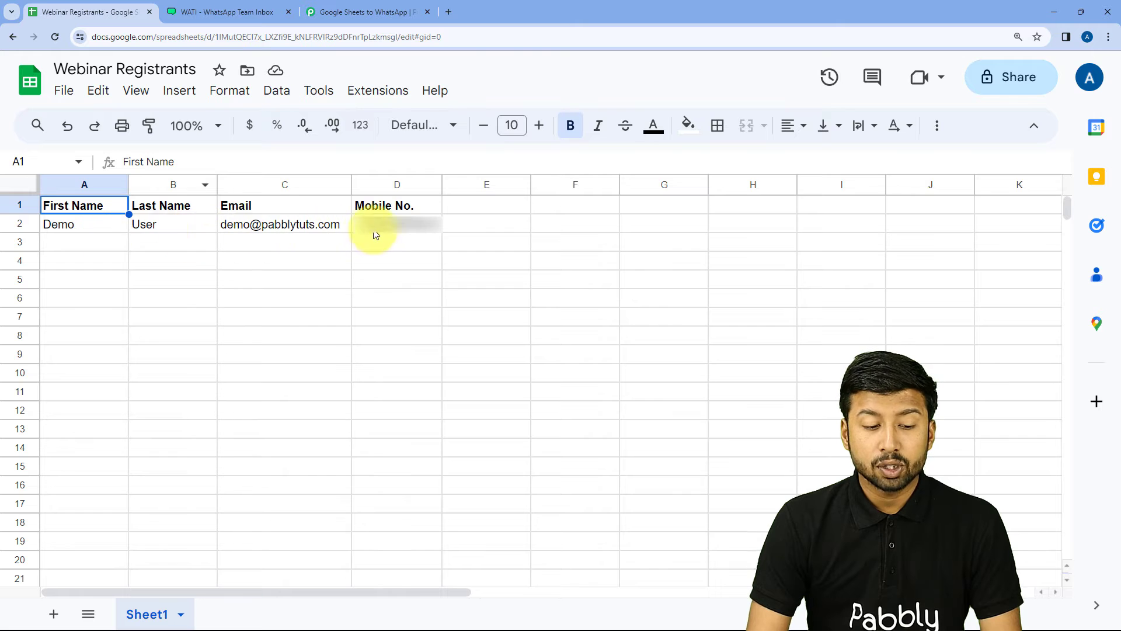
{"action": "left_click", "coordinate": [368, 12]}
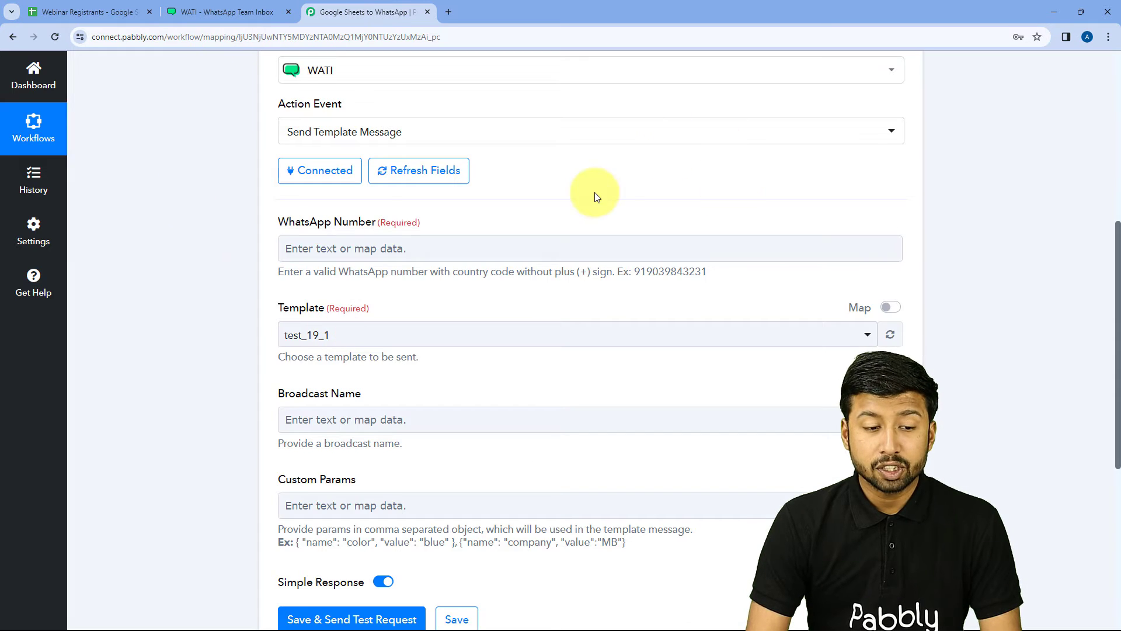
{"action": "scroll", "coordinate": [601, 213], "scroll_direction": "up", "scroll_amount": 6}
{"action": "left_click", "coordinate": [390, 230]}
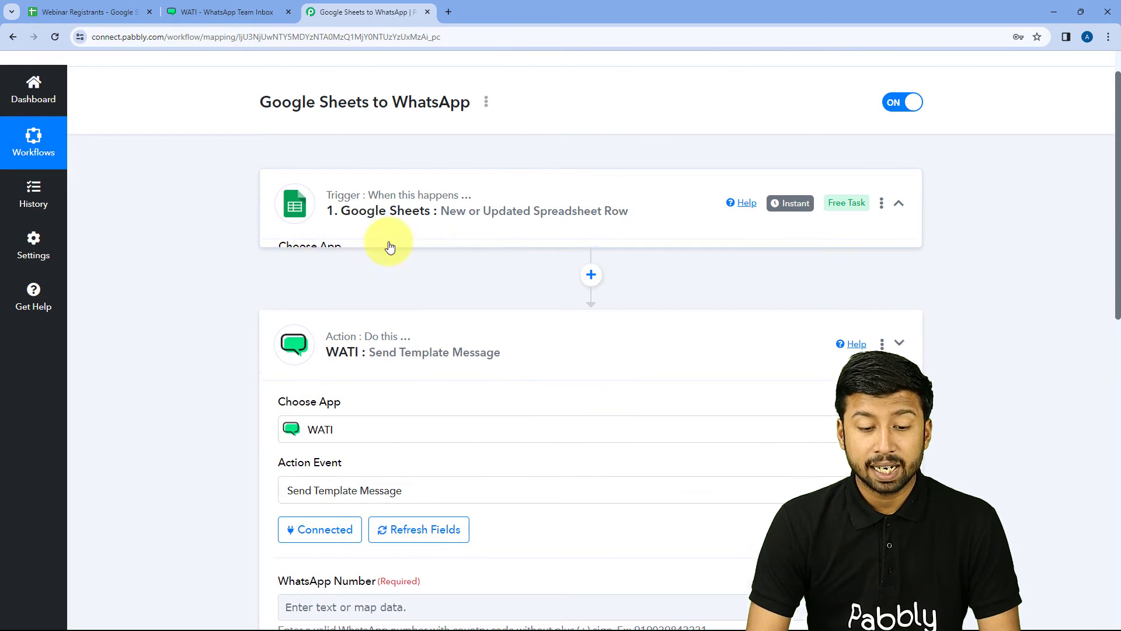
Step: Review the trigger's captured row data, including Mobile No., then expand the WATI Send Template Message action
{"action": "scroll", "coordinate": [208, 301], "scroll_direction": "down", "scroll_amount": 12}
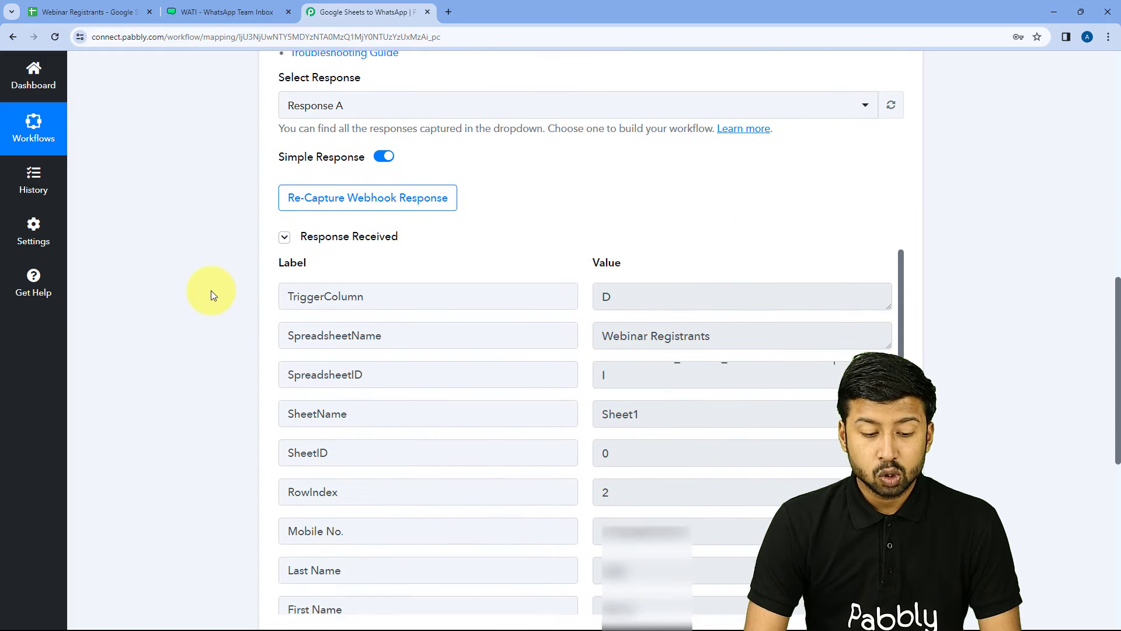
{"action": "scroll", "coordinate": [528, 230], "scroll_direction": "down", "scroll_amount": 4}
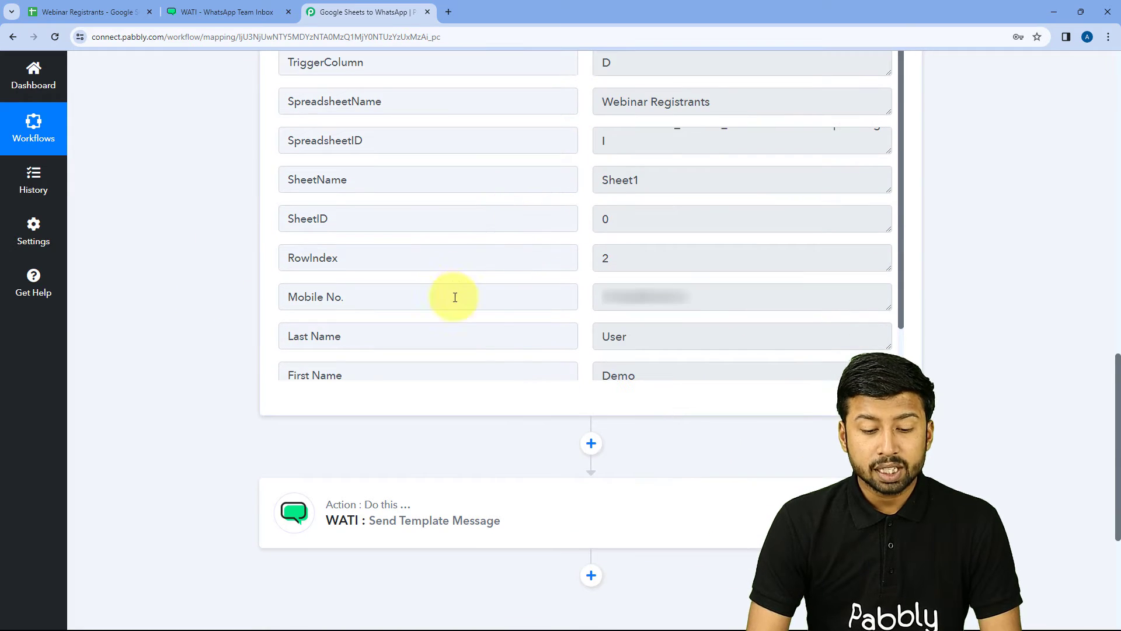
{"action": "scroll", "coordinate": [455, 297], "scroll_direction": "down", "scroll_amount": 1}
{"action": "left_click_drag", "start_coordinate": [693, 231], "coordinate": [595, 236]}
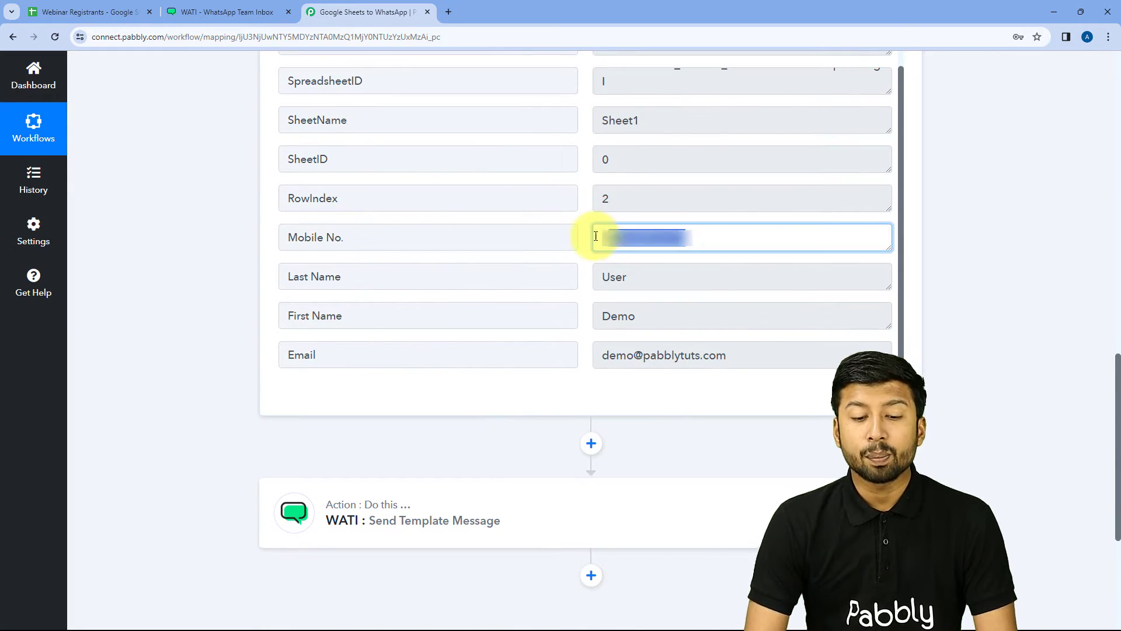
{"action": "left_click", "coordinate": [586, 237]}
{"action": "scroll", "coordinate": [263, 345], "scroll_direction": "down", "scroll_amount": 3}
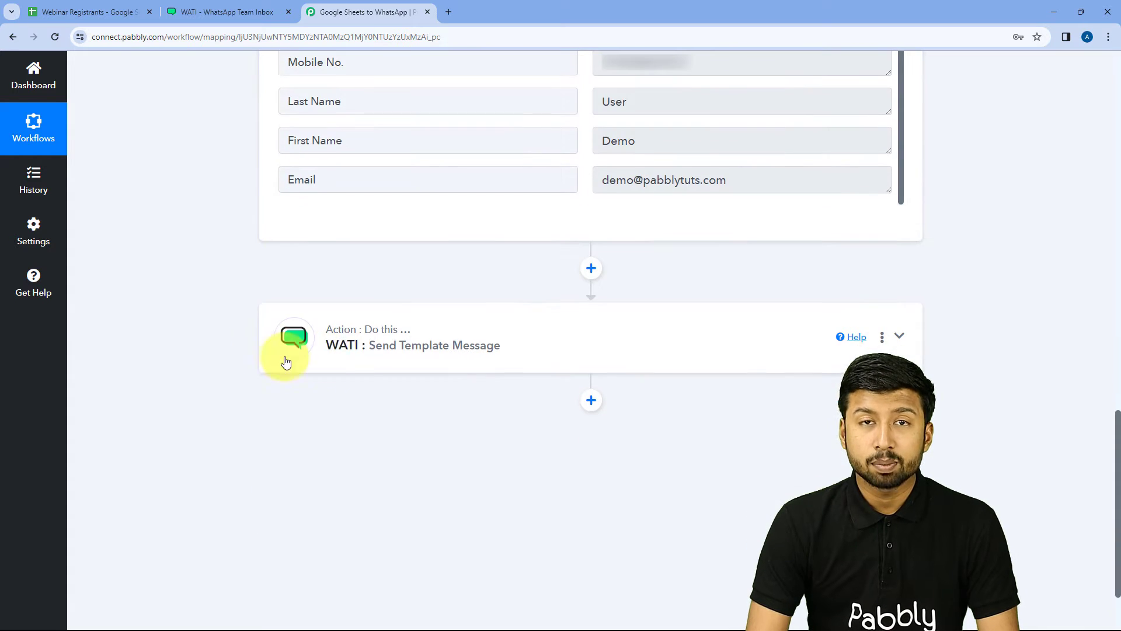
{"action": "left_click", "coordinate": [510, 326]}
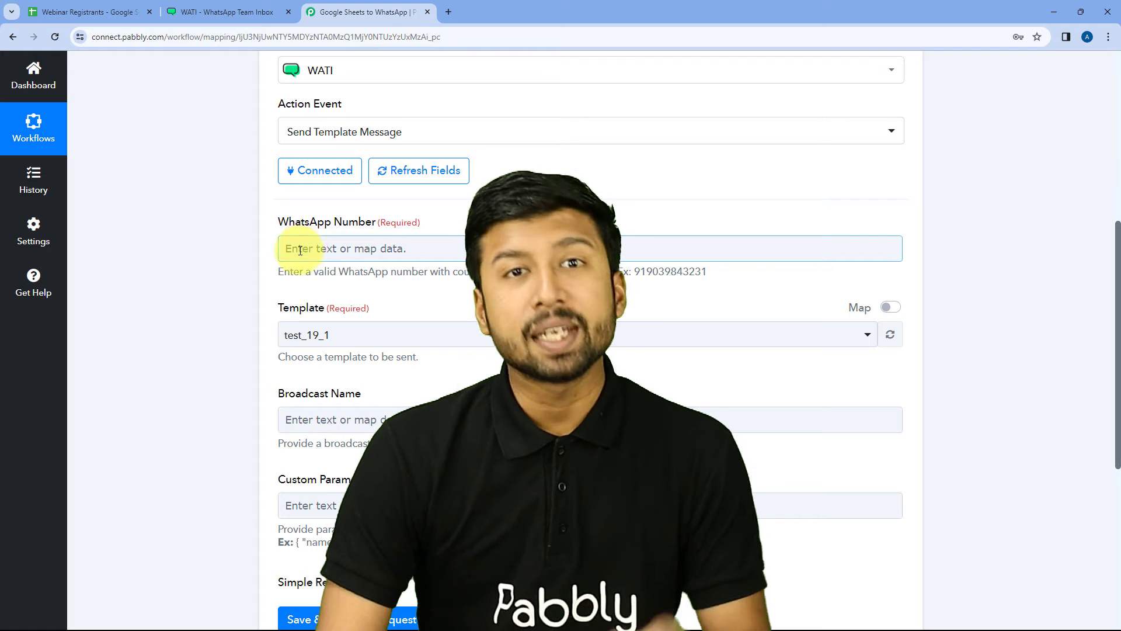
{"action": "left_click", "coordinate": [345, 259]}
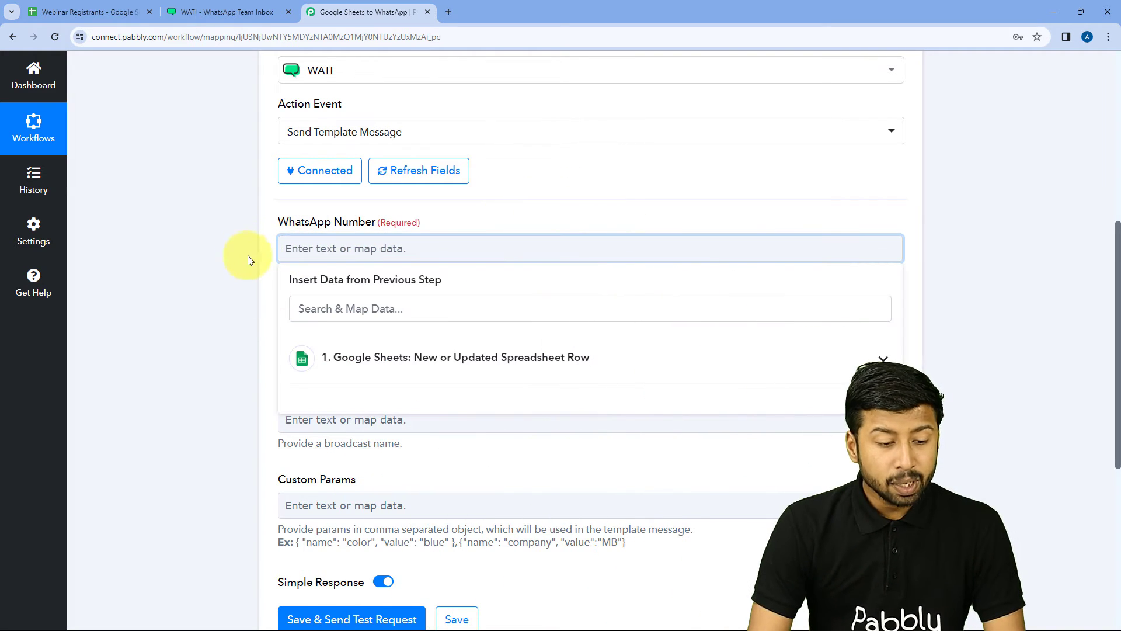
Step: Map the WATI WhatsApp Number field to the Google Sheets Mobile No. value
{"action": "left_click", "coordinate": [470, 357]}
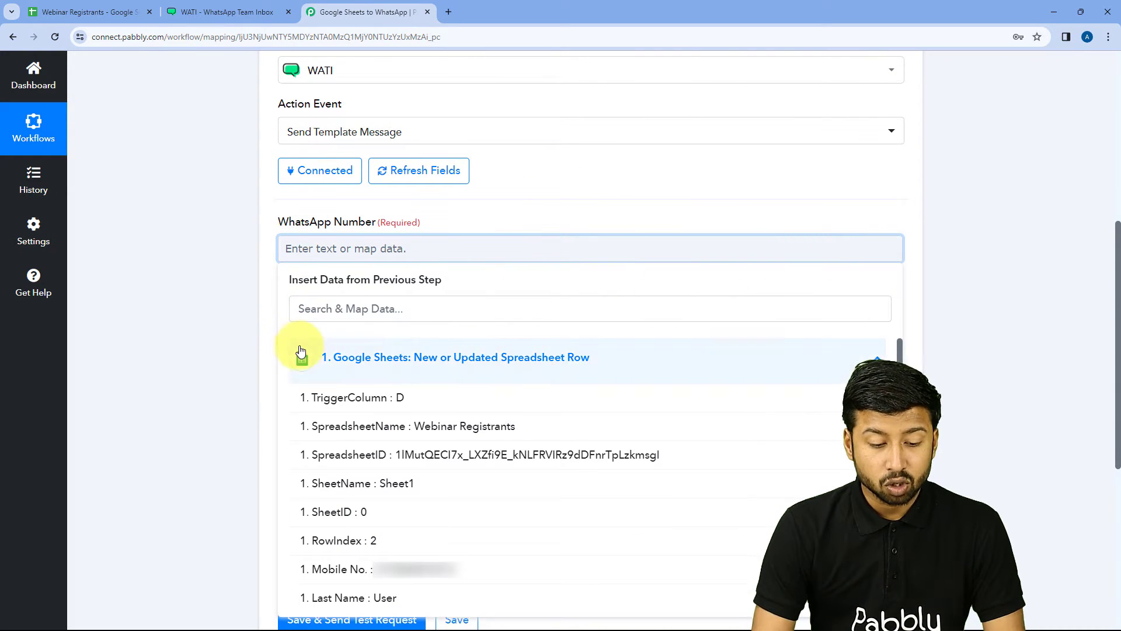
{"action": "scroll", "coordinate": [320, 353], "scroll_direction": "down", "scroll_amount": 1}
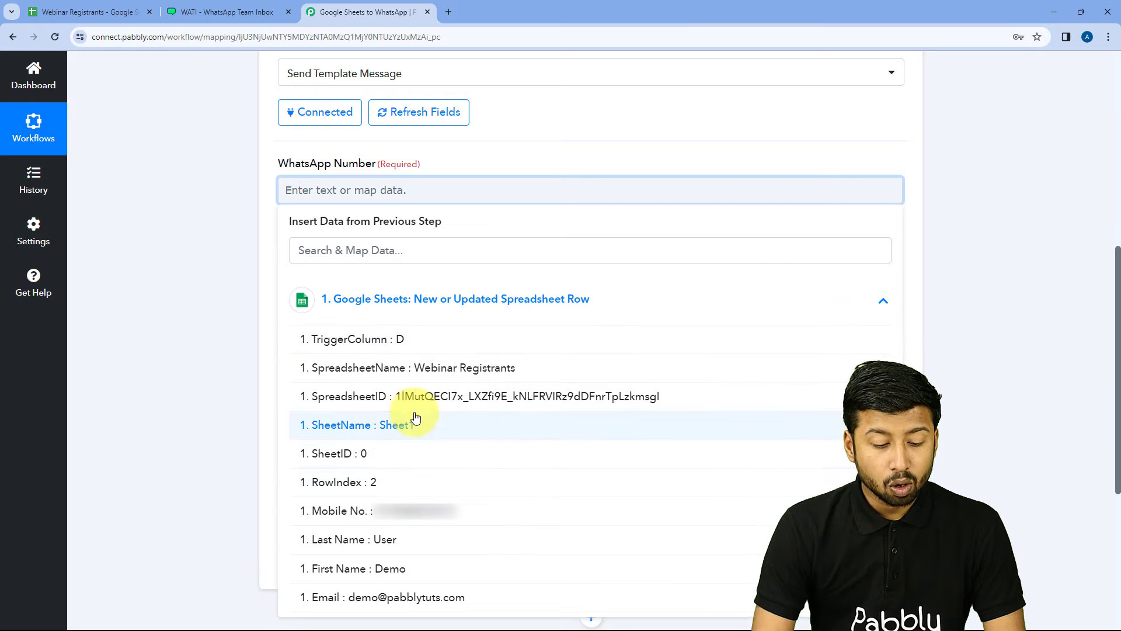
{"action": "left_click", "coordinate": [360, 518]}
{"action": "left_click", "coordinate": [226, 250]}
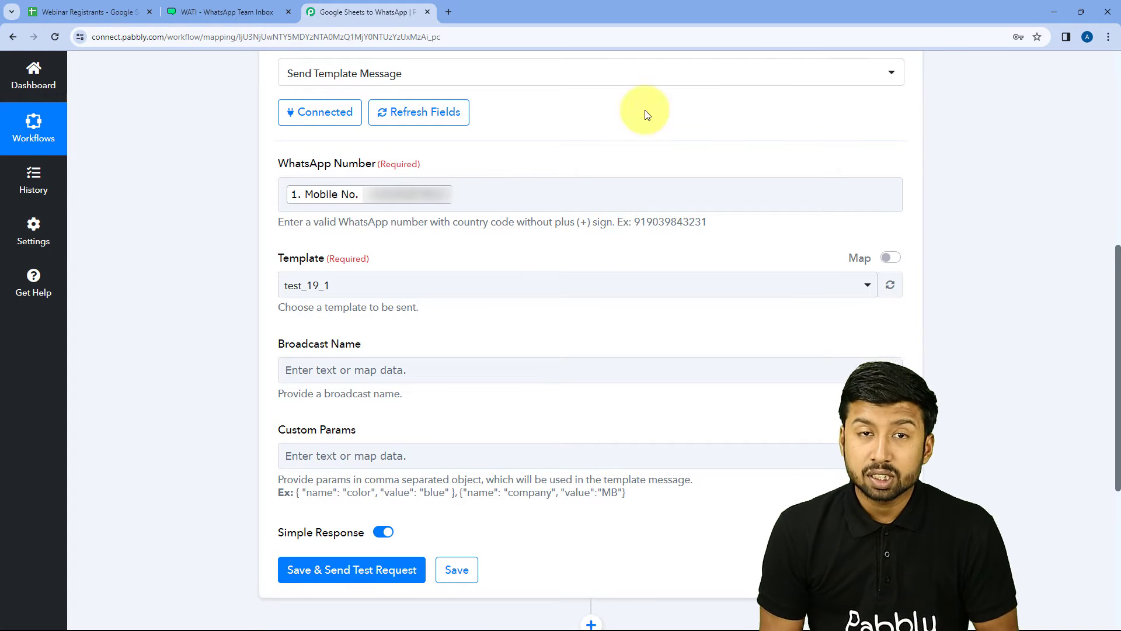
{"action": "left_click", "coordinate": [399, 193]}
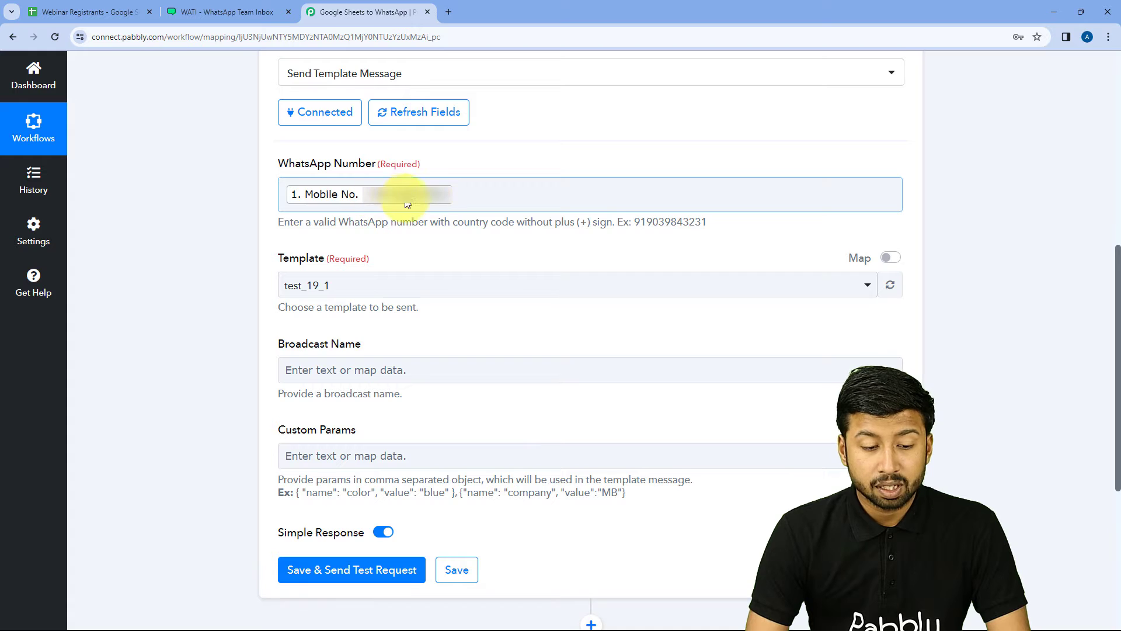
{"action": "left_click", "coordinate": [205, 209]}
{"action": "scroll", "coordinate": [206, 209], "scroll_direction": "down", "scroll_amount": 1}
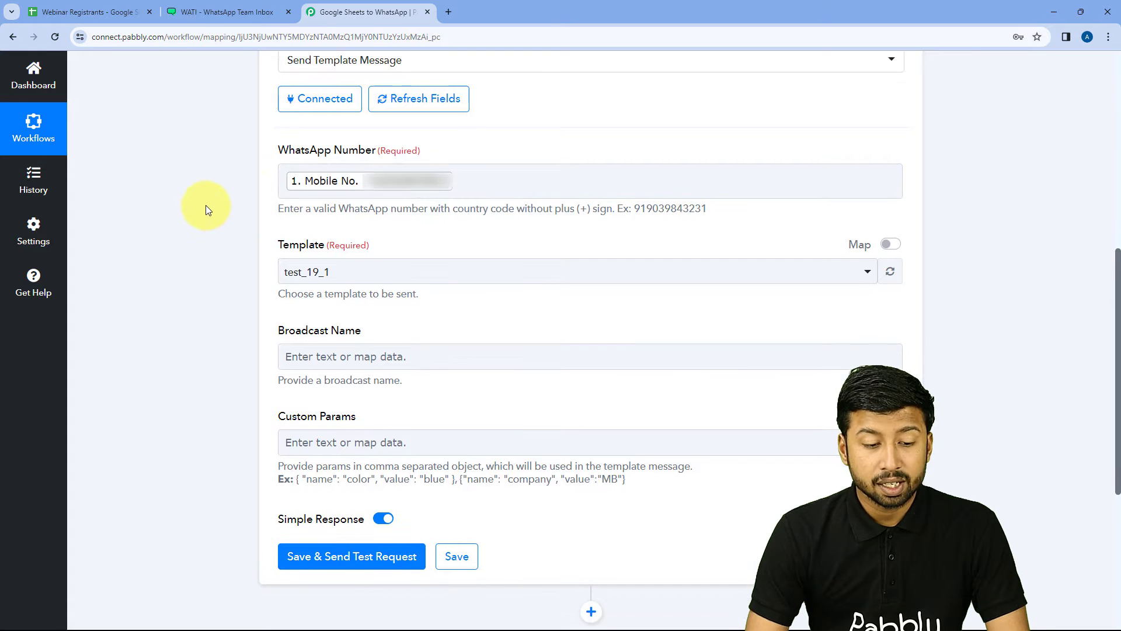
{"action": "scroll", "coordinate": [206, 209], "scroll_direction": "down", "scroll_amount": 1}
{"action": "scroll", "coordinate": [236, 131], "scroll_direction": "down", "scroll_amount": 1}
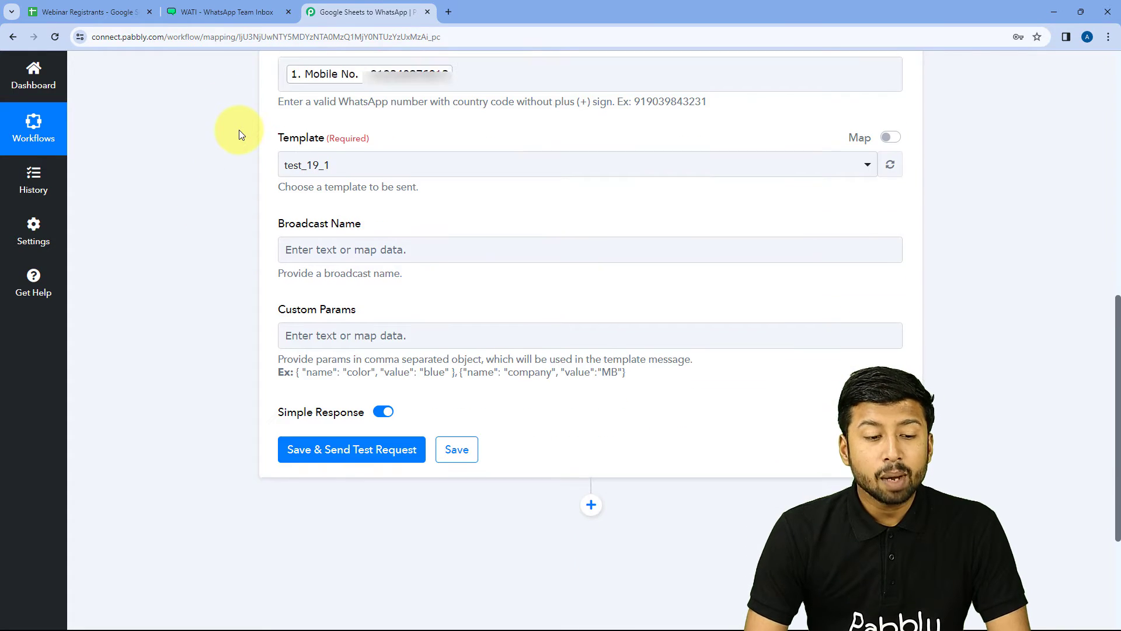
{"action": "scroll", "coordinate": [239, 135], "scroll_direction": "down", "scroll_amount": 1}
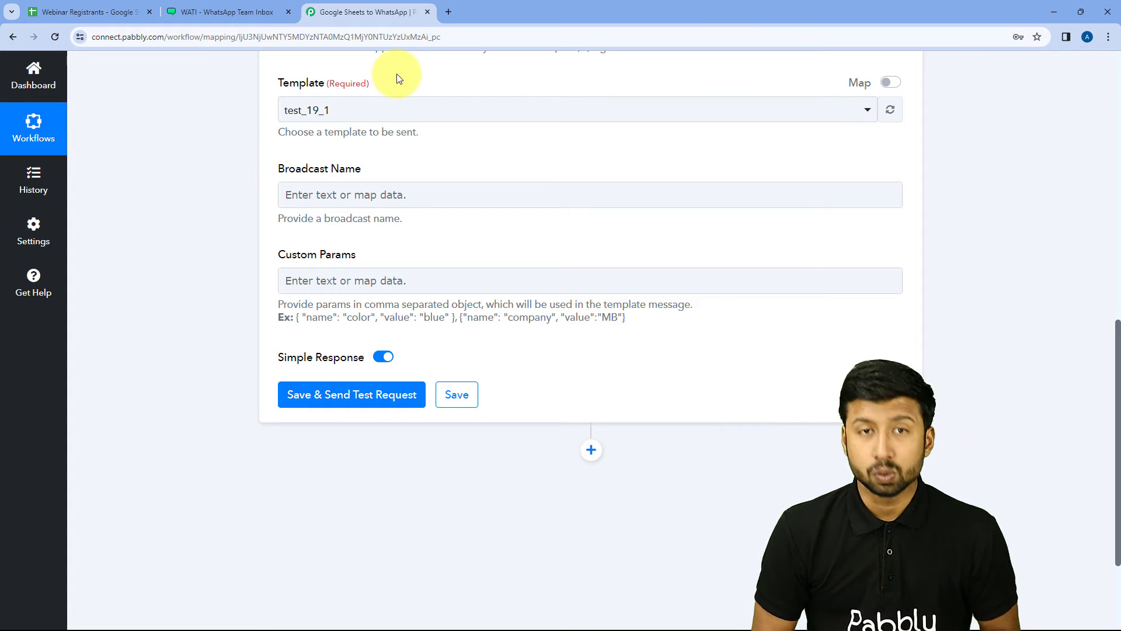
Step: Scroll through the available WATI templates in the Template dropdown, leaving test_19_1 selected
{"action": "left_click", "coordinate": [414, 110]}
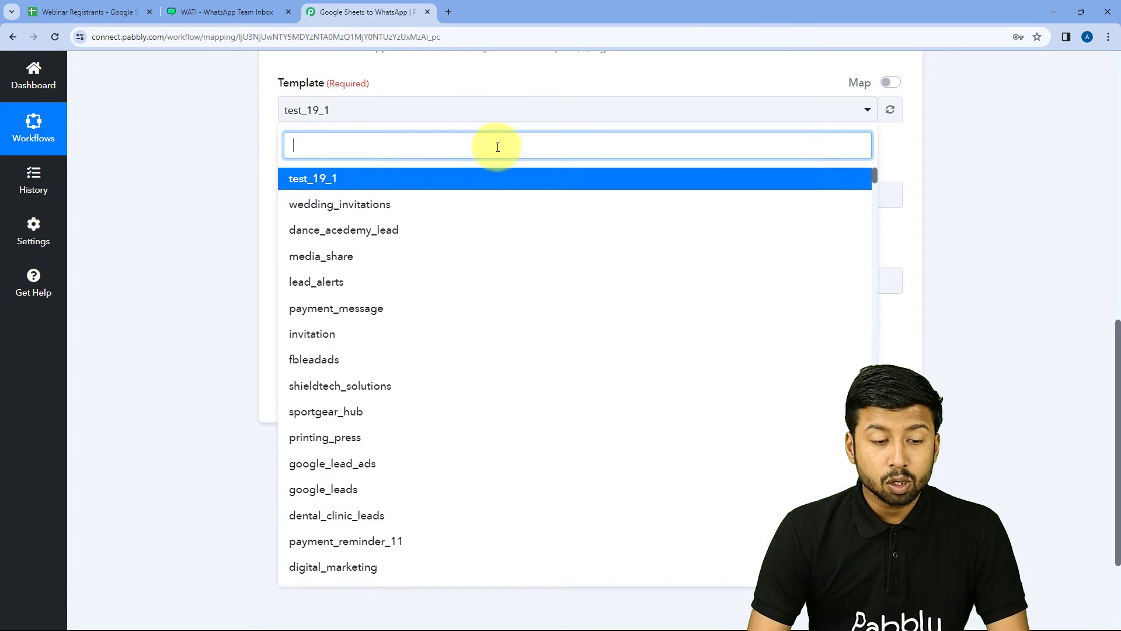
{"action": "scroll", "coordinate": [431, 223], "scroll_direction": "down", "scroll_amount": 1}
{"action": "scroll", "coordinate": [397, 274], "scroll_direction": "down", "scroll_amount": 3}
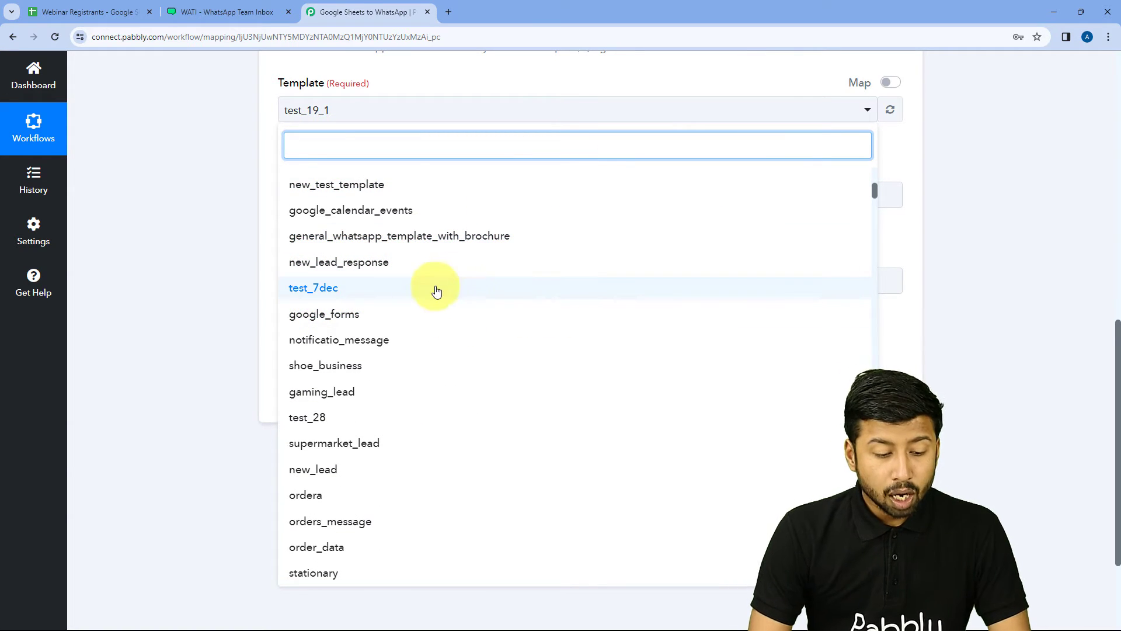
{"action": "scroll", "coordinate": [437, 291], "scroll_direction": "down", "scroll_amount": 5}
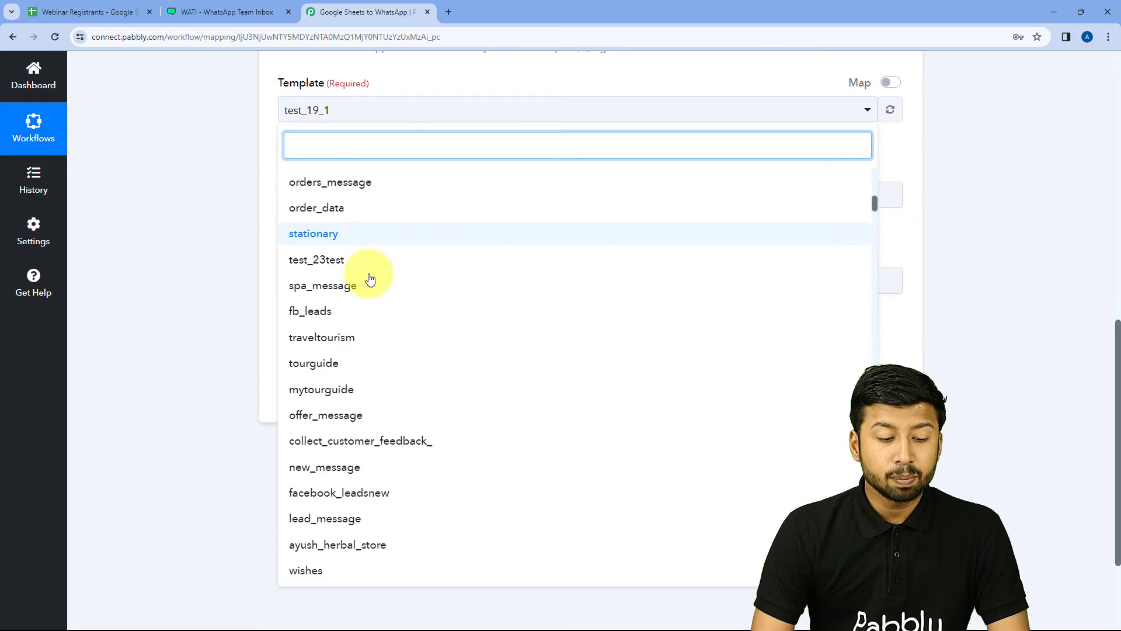
{"action": "scroll", "coordinate": [370, 280], "scroll_direction": "up", "scroll_amount": 2}
{"action": "scroll", "coordinate": [246, 170], "scroll_direction": "up", "scroll_amount": 4}
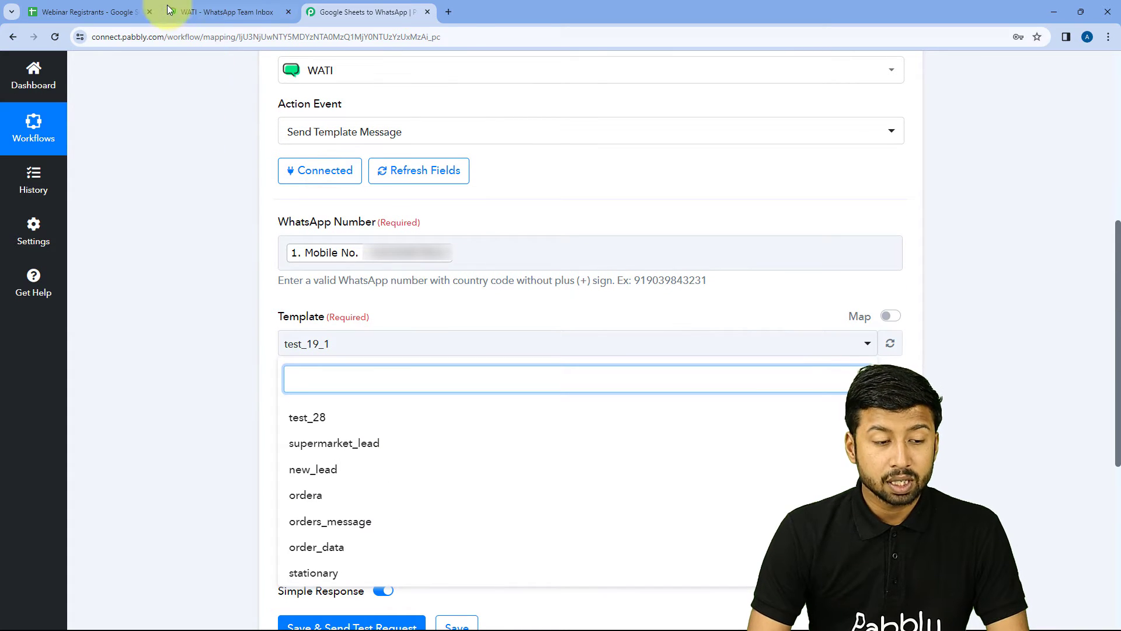
{"action": "left_click", "coordinate": [175, 12]}
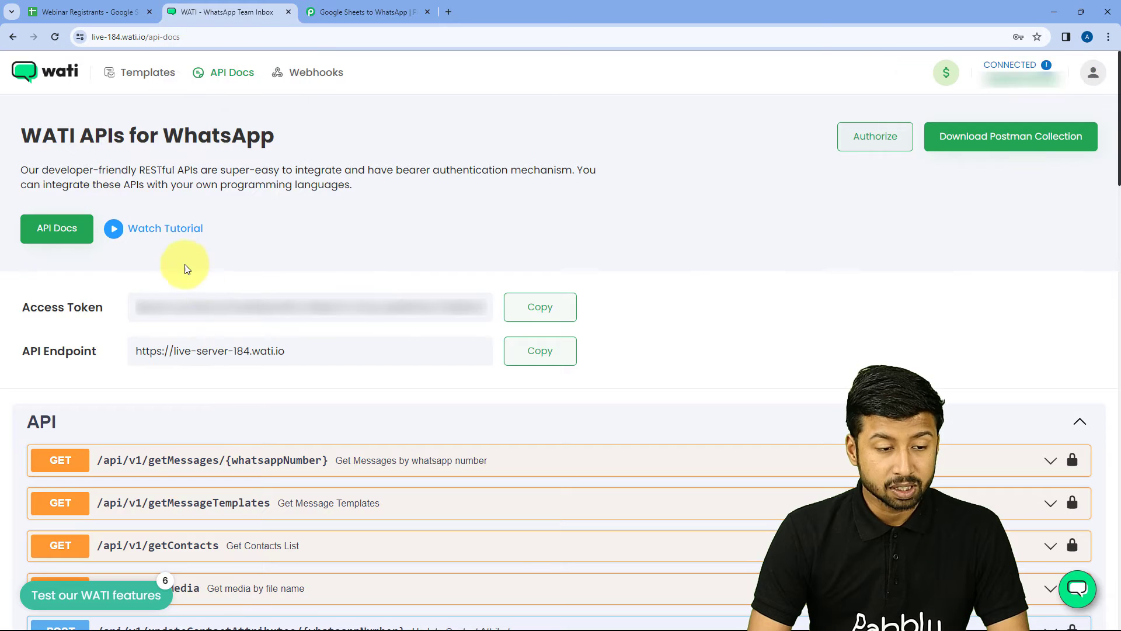
Step: View the fbleadads template's Hello {{name}} body in WATI, then check registrant first name Demo
{"action": "left_click", "coordinate": [129, 74]}
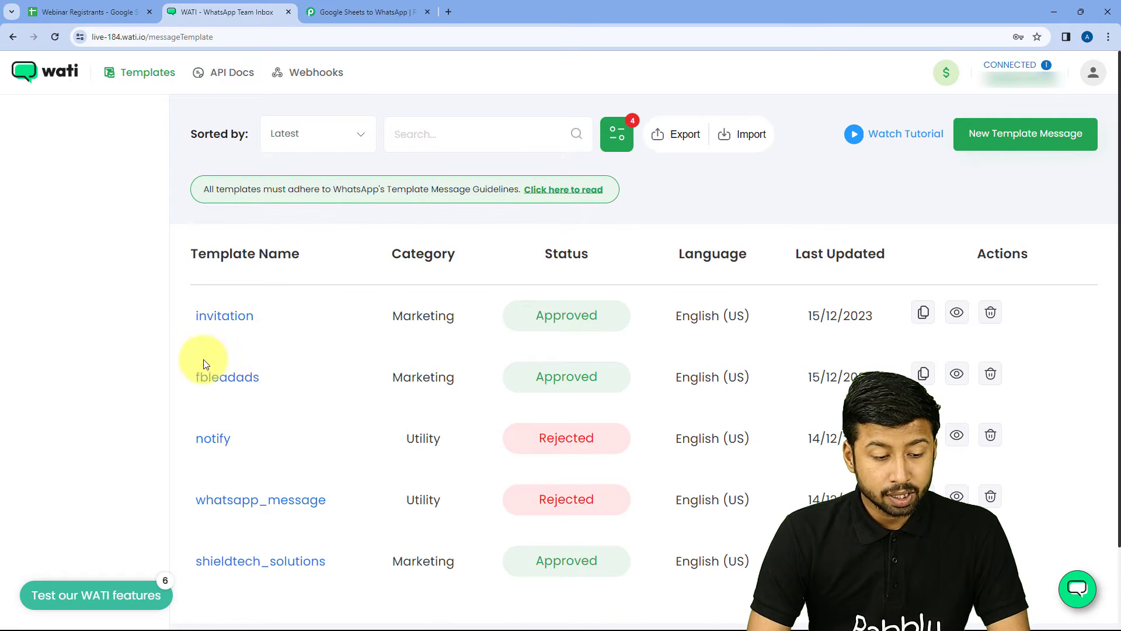
{"action": "left_click", "coordinate": [233, 378]}
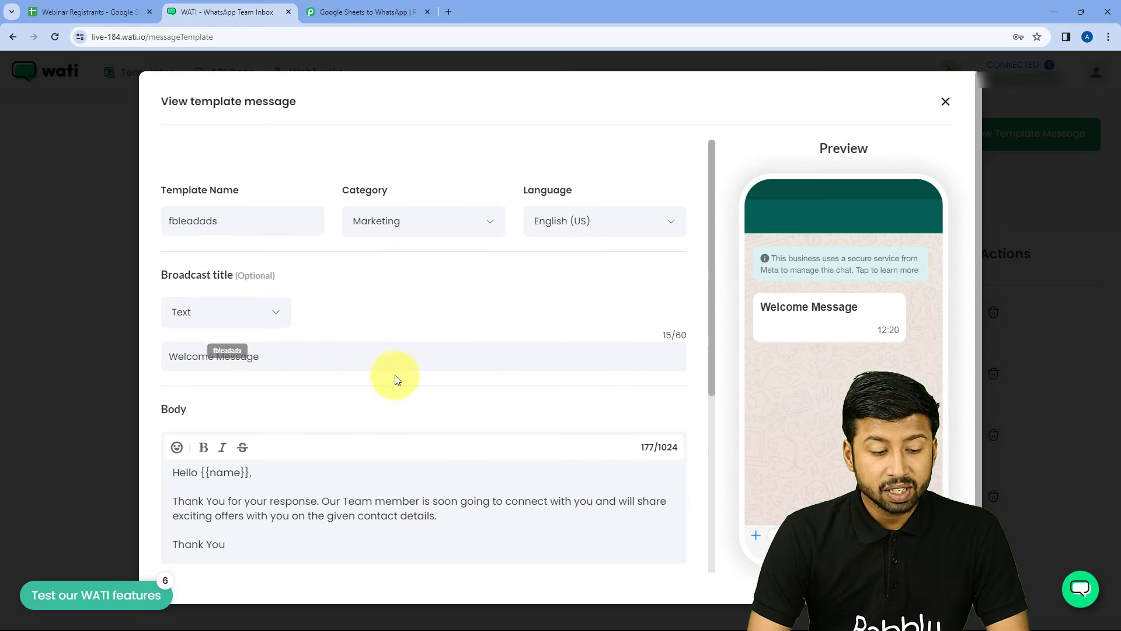
{"action": "scroll", "coordinate": [379, 332], "scroll_direction": "down", "scroll_amount": 3}
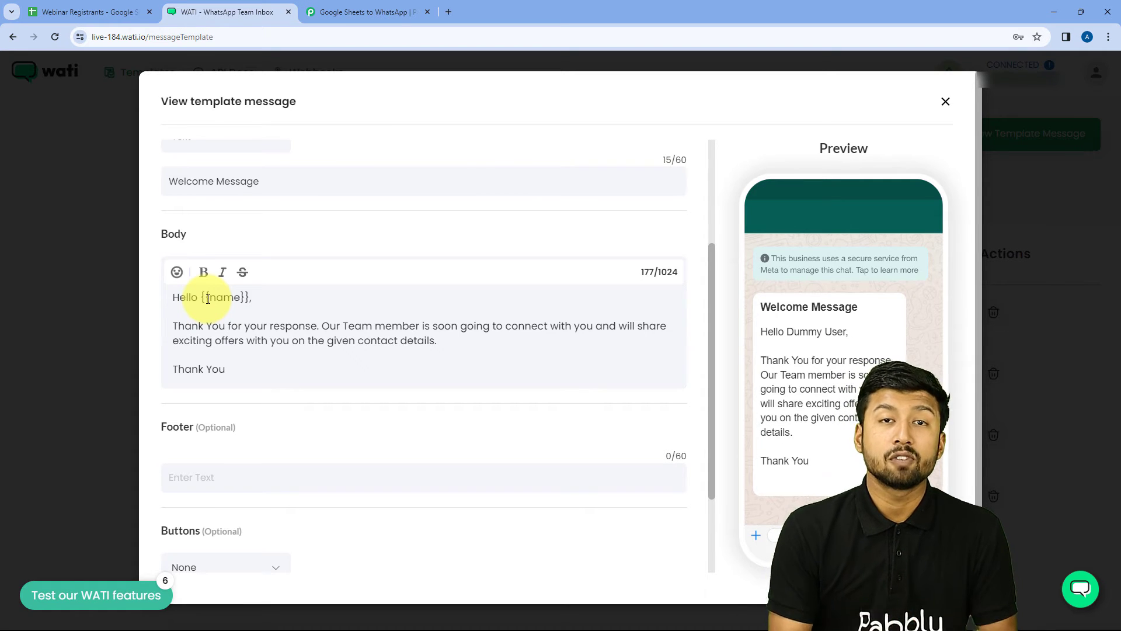
{"action": "left_click", "coordinate": [48, 12]}
{"action": "left_click", "coordinate": [73, 234]}
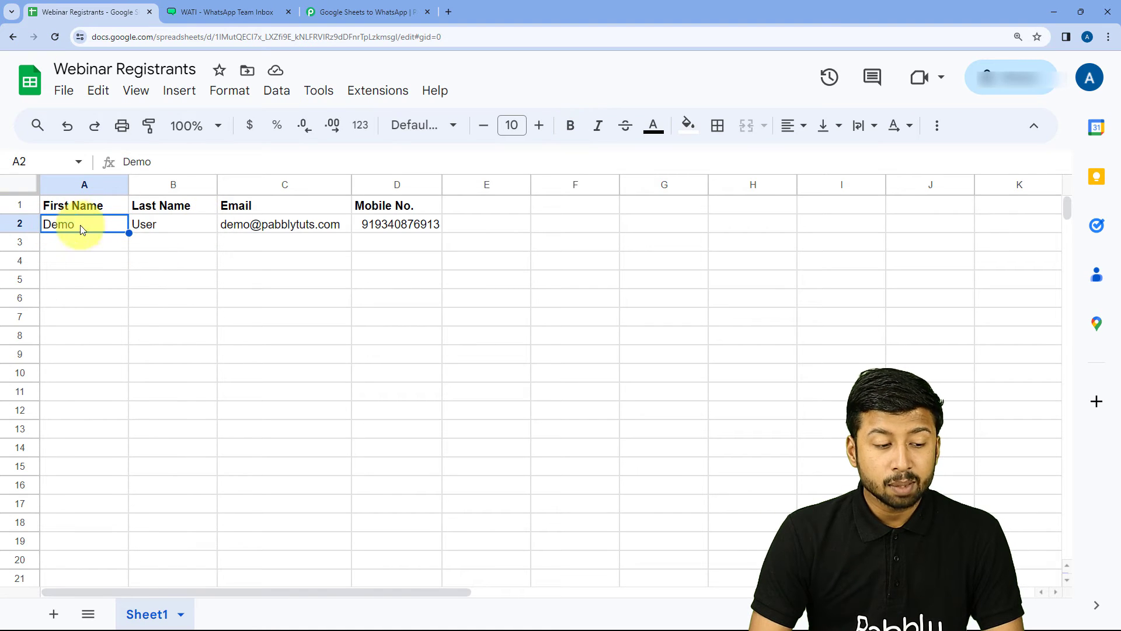
Step: Back in WATI's fbleadads template, highlight the main body paragraph
{"action": "left_click", "coordinate": [212, 7]}
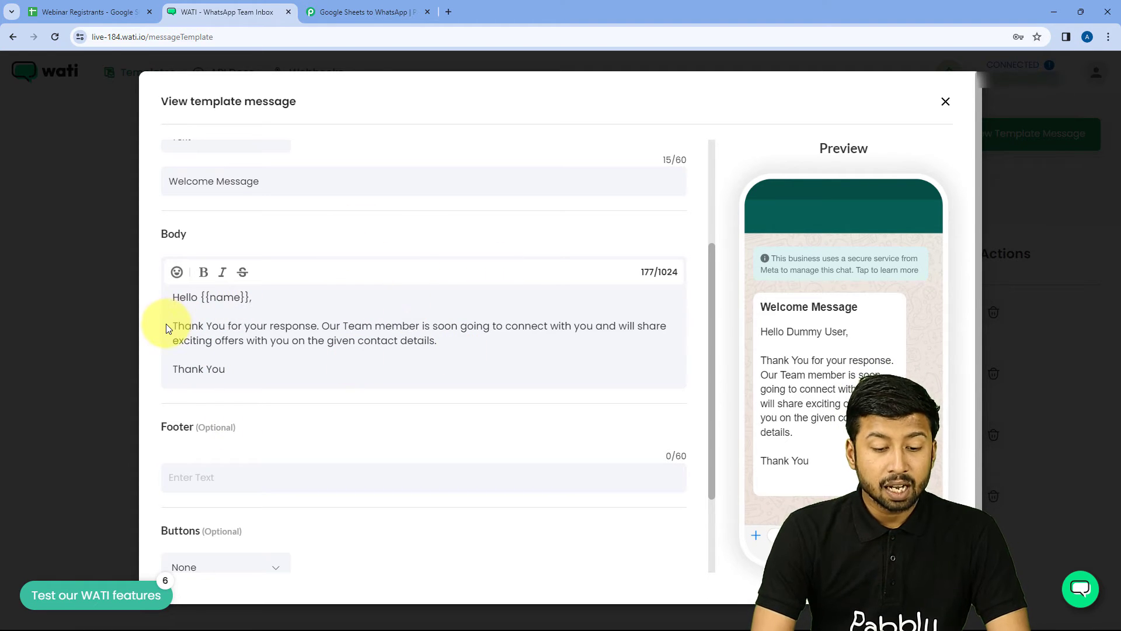
{"action": "left_click_drag", "start_coordinate": [173, 320], "coordinate": [446, 338]}
Step: Highlight the {{name}} placeholder after Hello in the fbleadads body, then return to Pabbly
{"action": "left_click", "coordinate": [446, 338]}
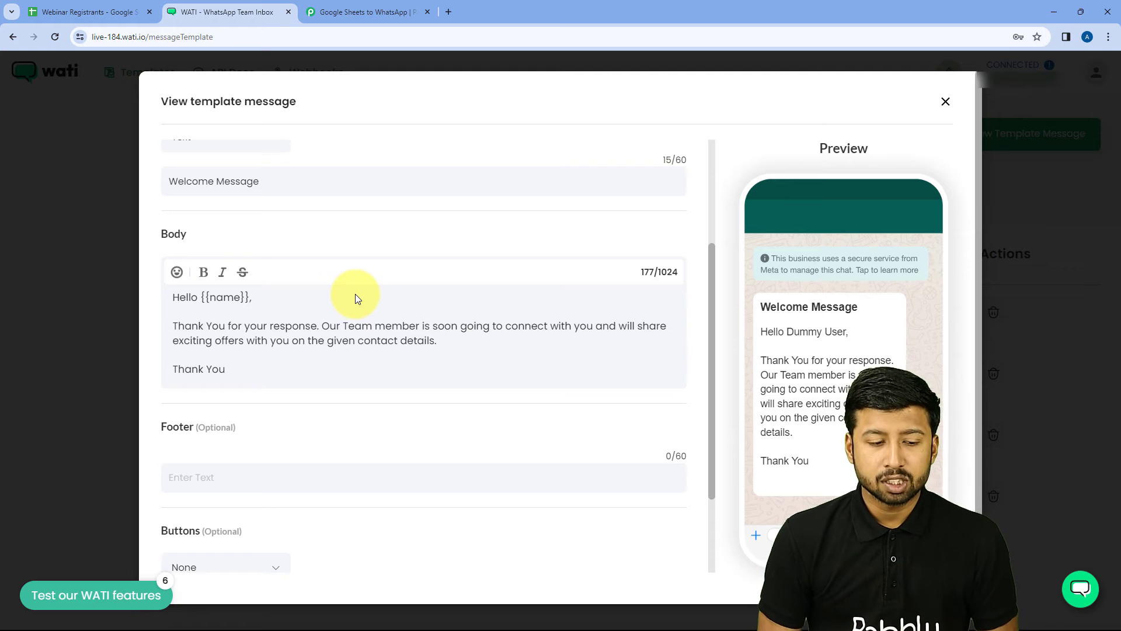
{"action": "left_click_drag", "start_coordinate": [211, 297], "coordinate": [241, 296]}
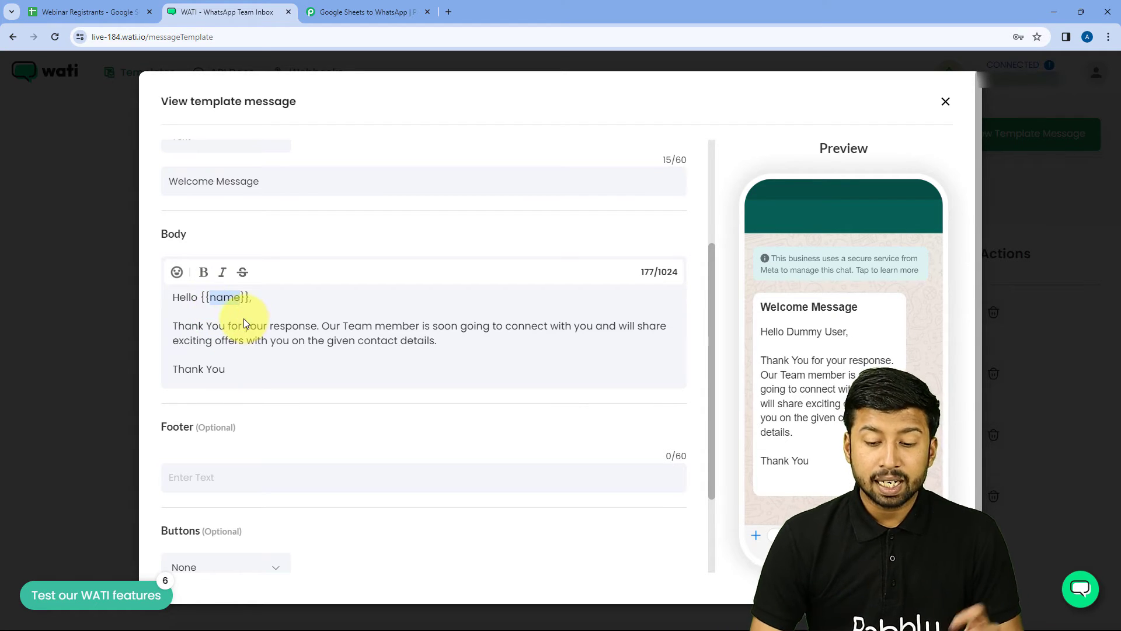
{"action": "left_click", "coordinate": [200, 294]}
{"action": "left_click_drag", "start_coordinate": [200, 294], "coordinate": [250, 296]}
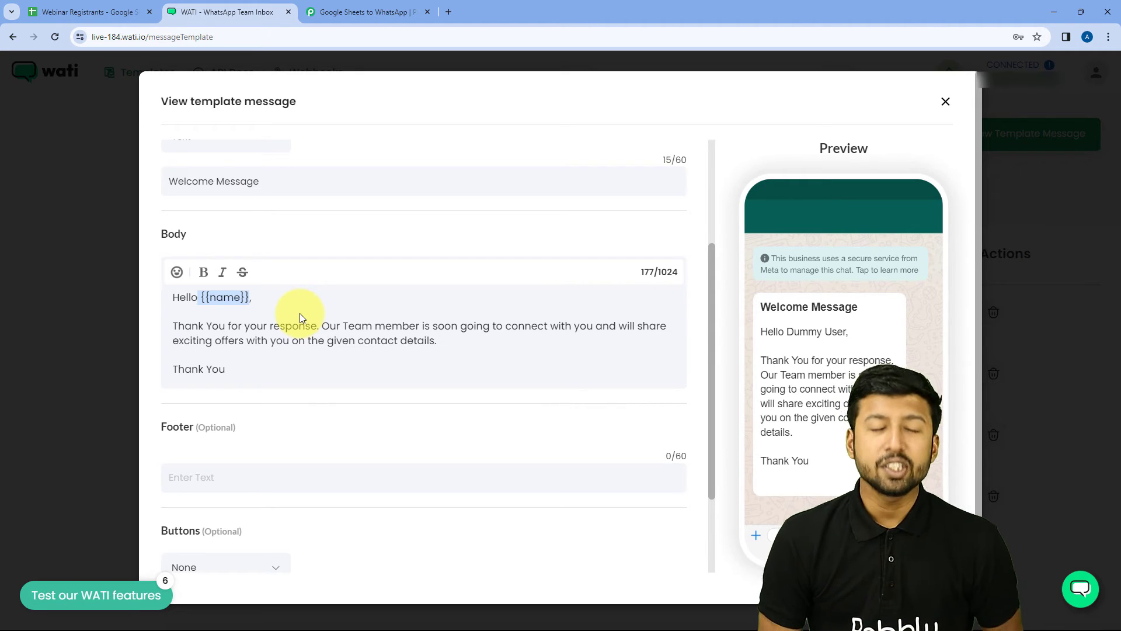
{"action": "scroll", "coordinate": [333, 308], "scroll_direction": "up", "scroll_amount": 2}
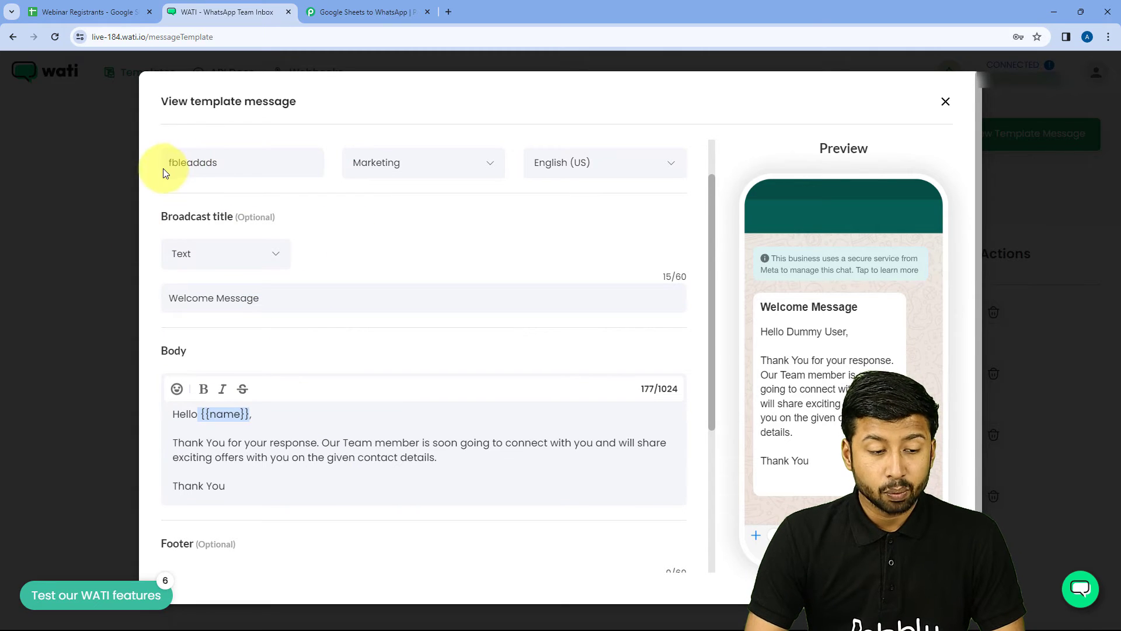
{"action": "left_click", "coordinate": [387, 11]}
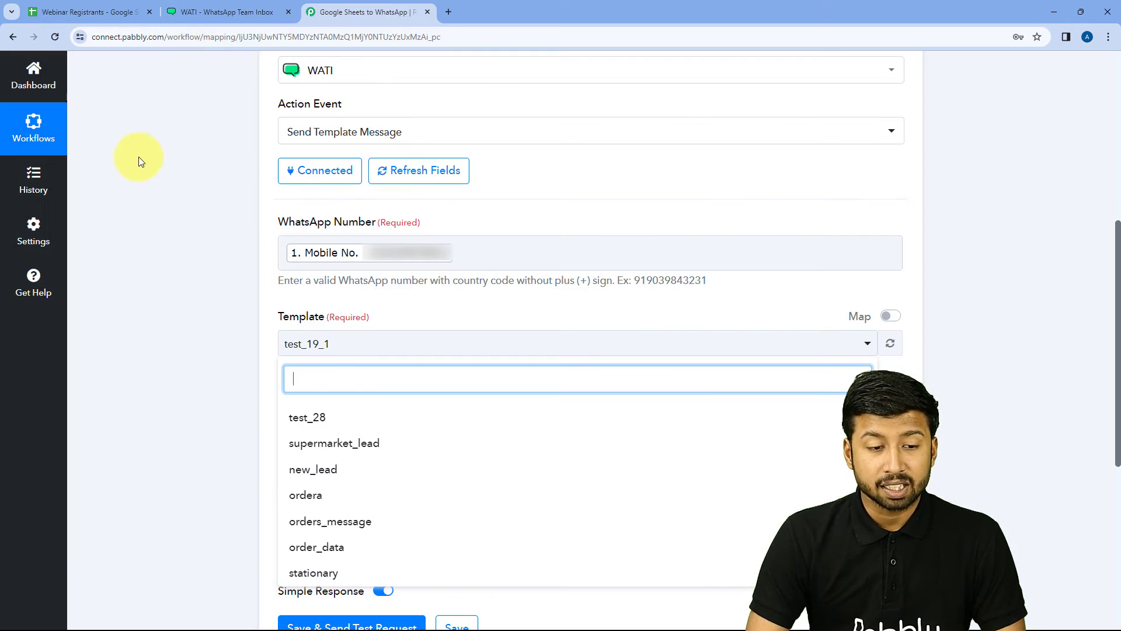
Step: Search 'fb' in the Template dropdown and select the fbleadads template
{"action": "scroll", "coordinate": [200, 303], "scroll_direction": "down", "scroll_amount": 1}
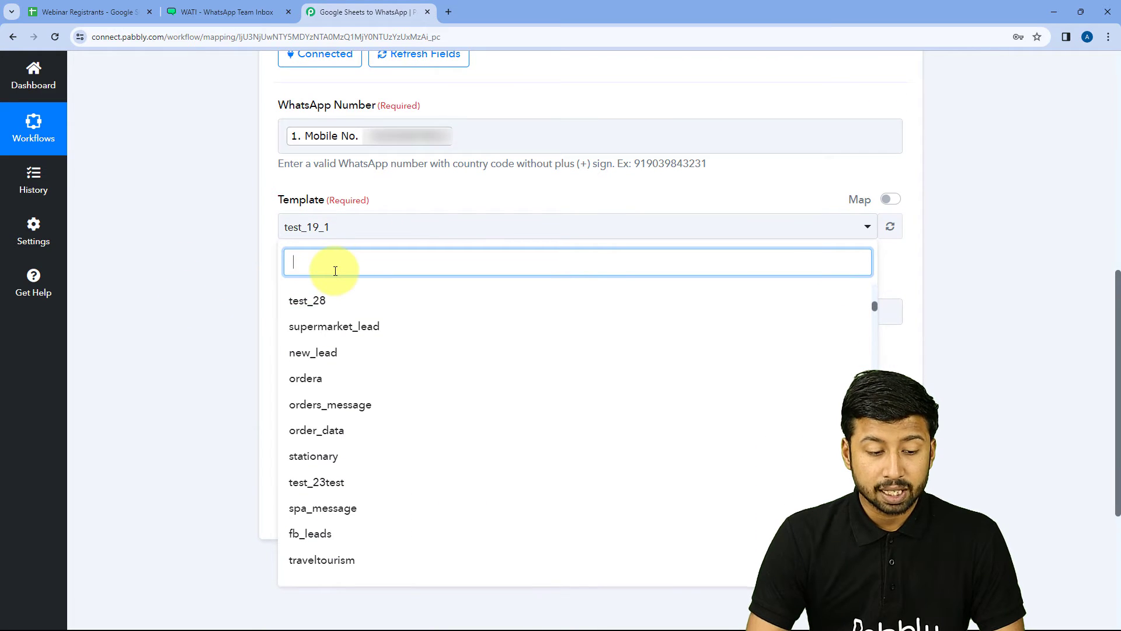
{"action": "type", "text": "fb"}
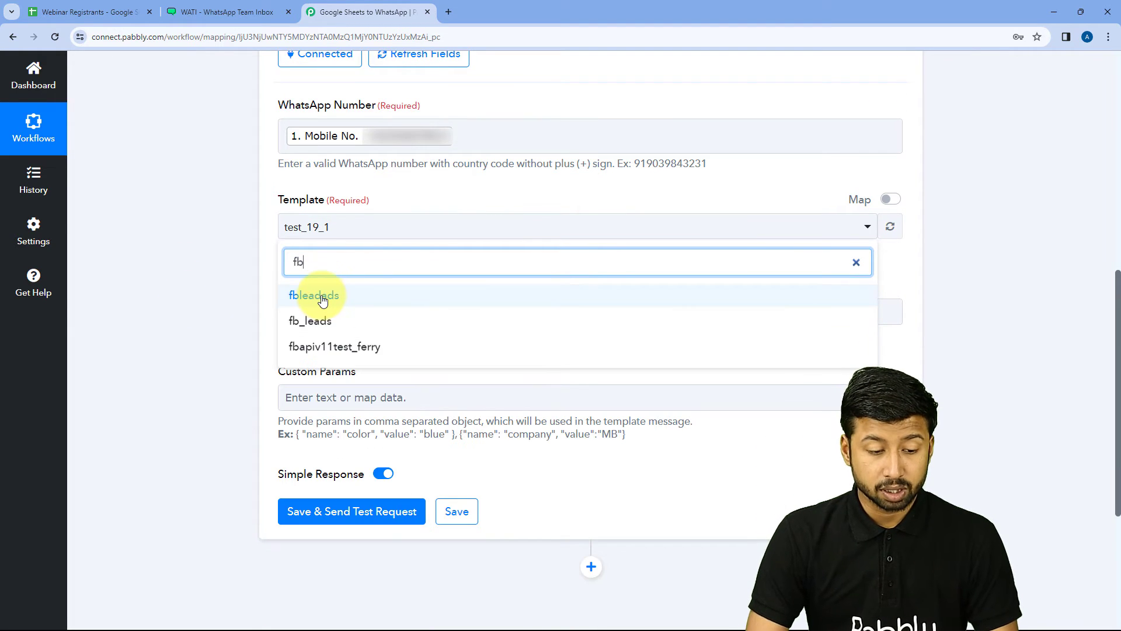
{"action": "left_click", "coordinate": [323, 300]}
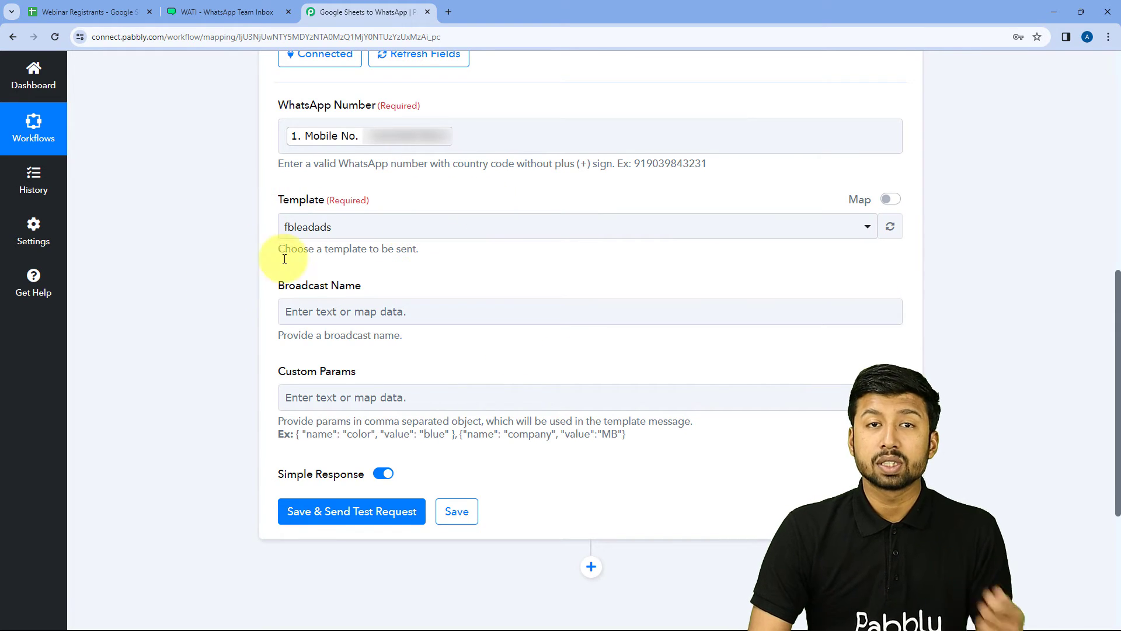
{"action": "scroll", "coordinate": [244, 277], "scroll_direction": "down", "scroll_amount": 2}
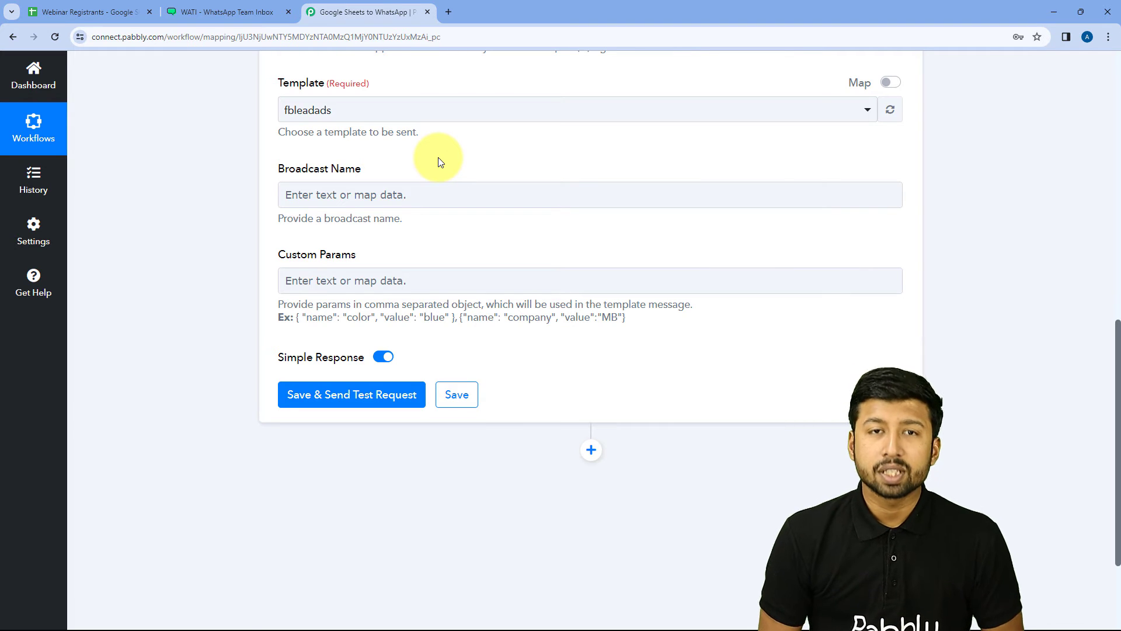
Step: Enter 'Welcome Message' as the Broadcast Name, correcting the 'Messasge' typo
{"action": "left_click", "coordinate": [291, 193]}
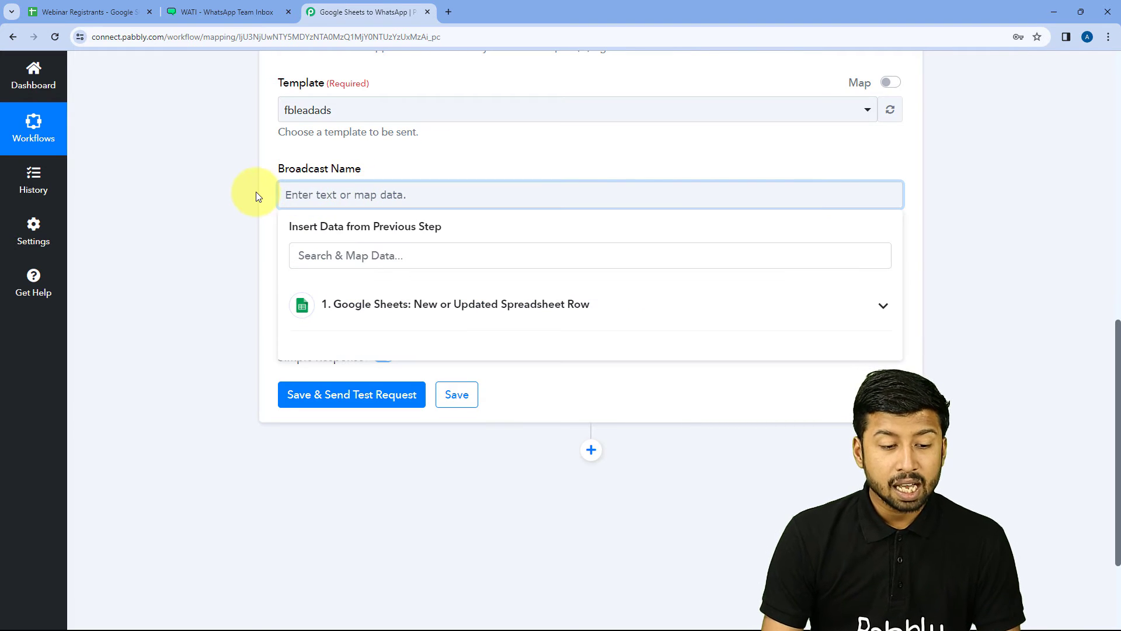
{"action": "type", "text": "Welcome"}
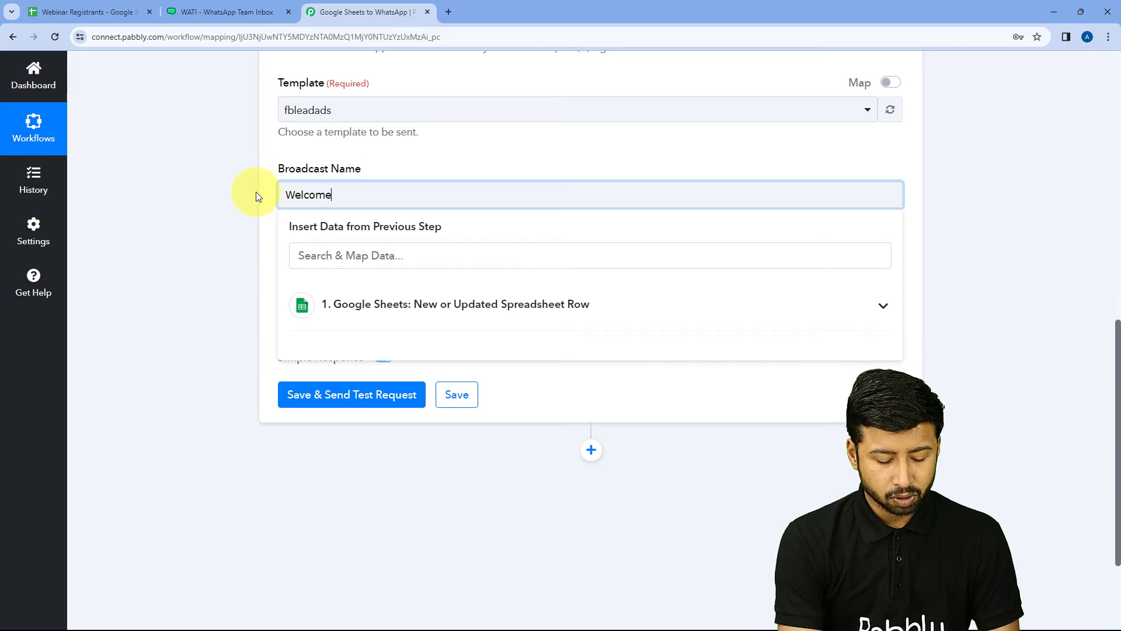
{"action": "type", "text": " Messasge"}
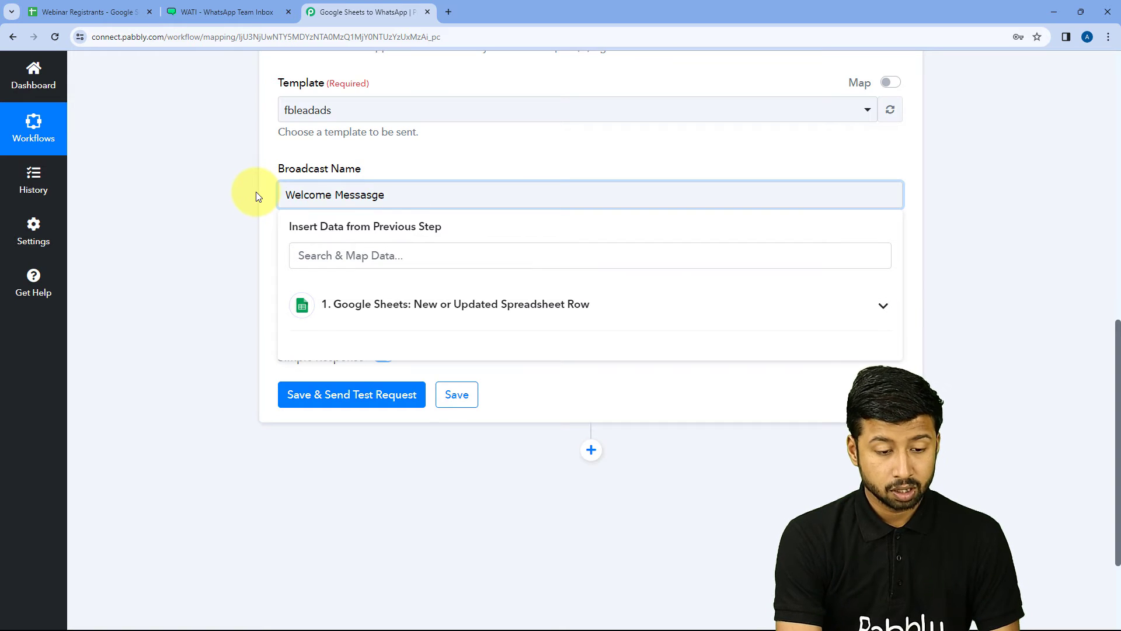
{"action": "left_click", "coordinate": [256, 196]}
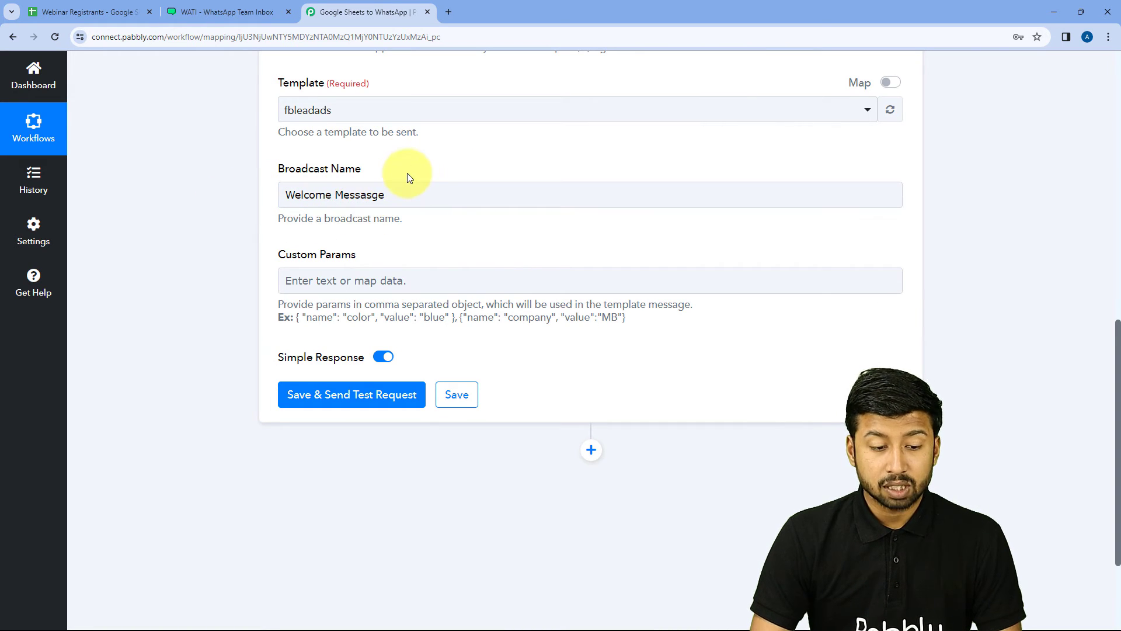
{"action": "left_click", "coordinate": [389, 201]}
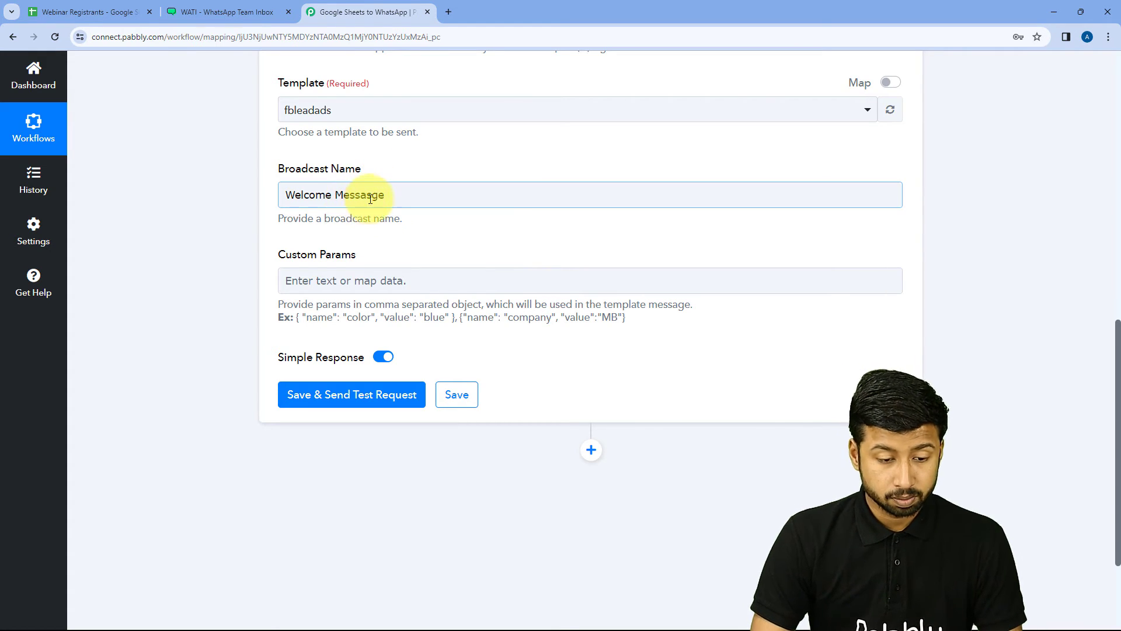
{"action": "left_click", "coordinate": [369, 195]}
{"action": "key", "text": "BackSpace"}
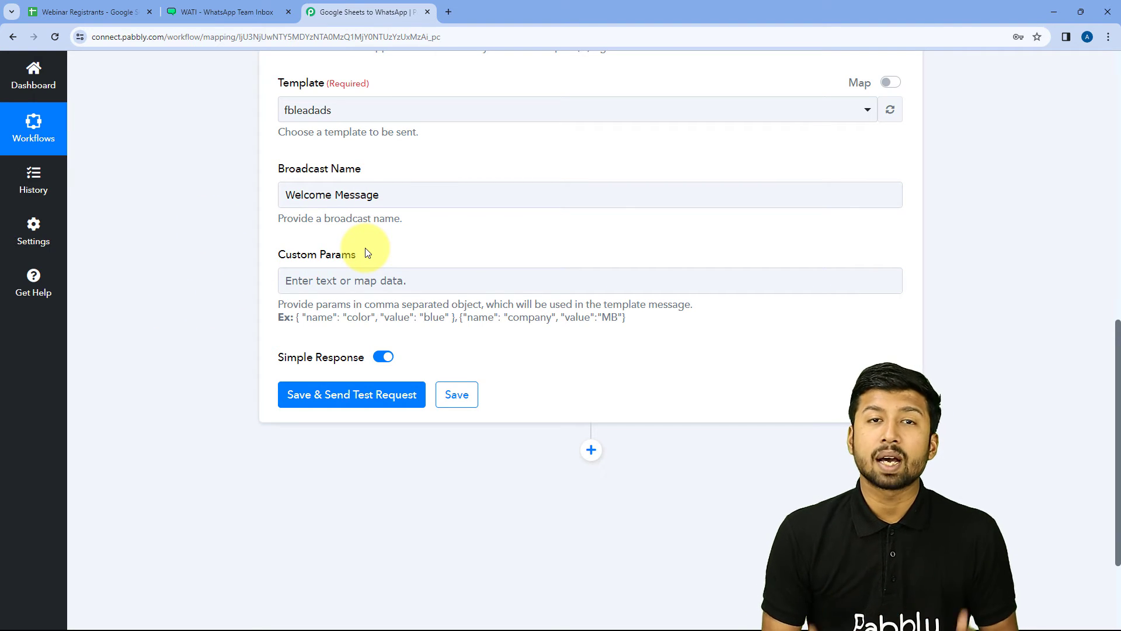
{"action": "left_click", "coordinate": [225, 12]}
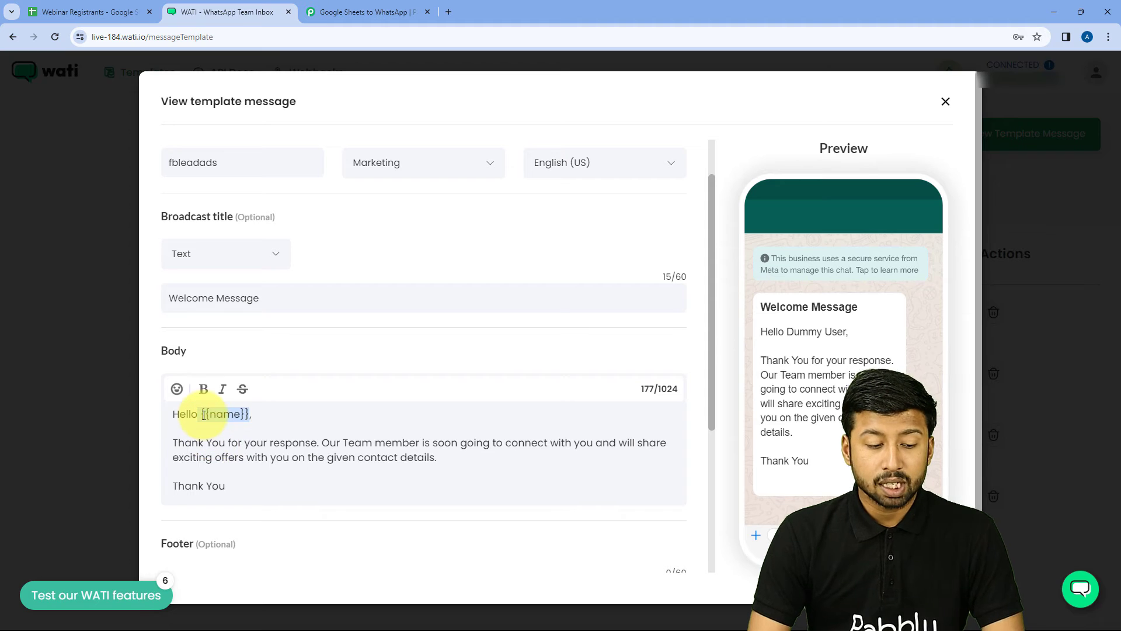
Step: Compare WATI's {{name}} variable with Pabbly's empty Custom Params field, ending focused on Custom Params
{"action": "left_click_drag", "start_coordinate": [201, 414], "coordinate": [248, 414]}
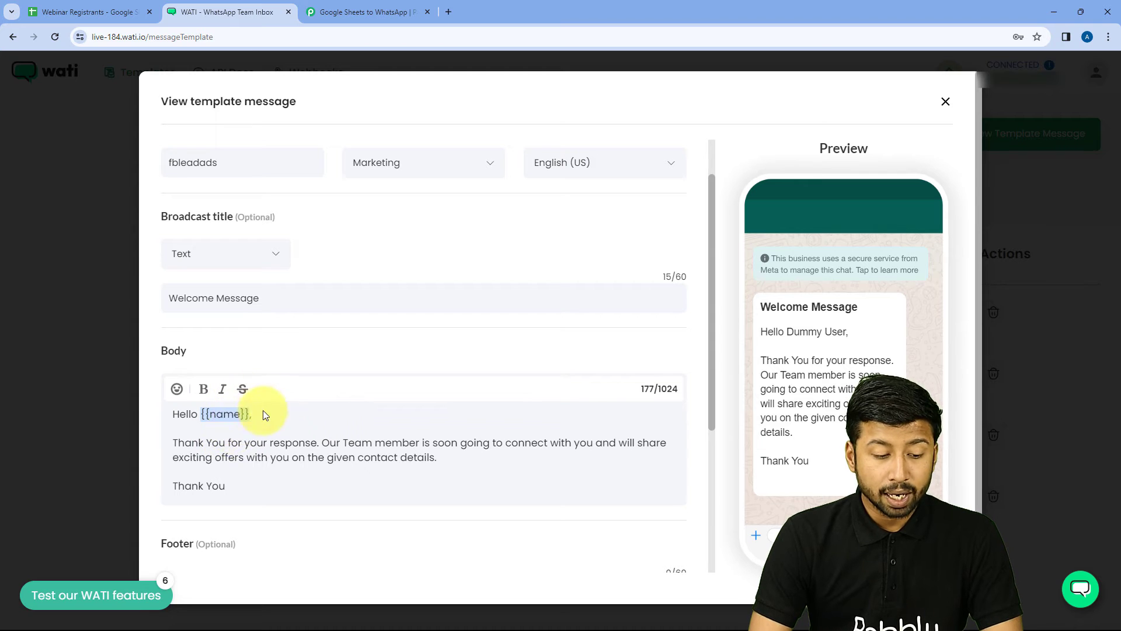
{"action": "left_click", "coordinate": [363, 10]}
{"action": "left_click", "coordinate": [330, 277]}
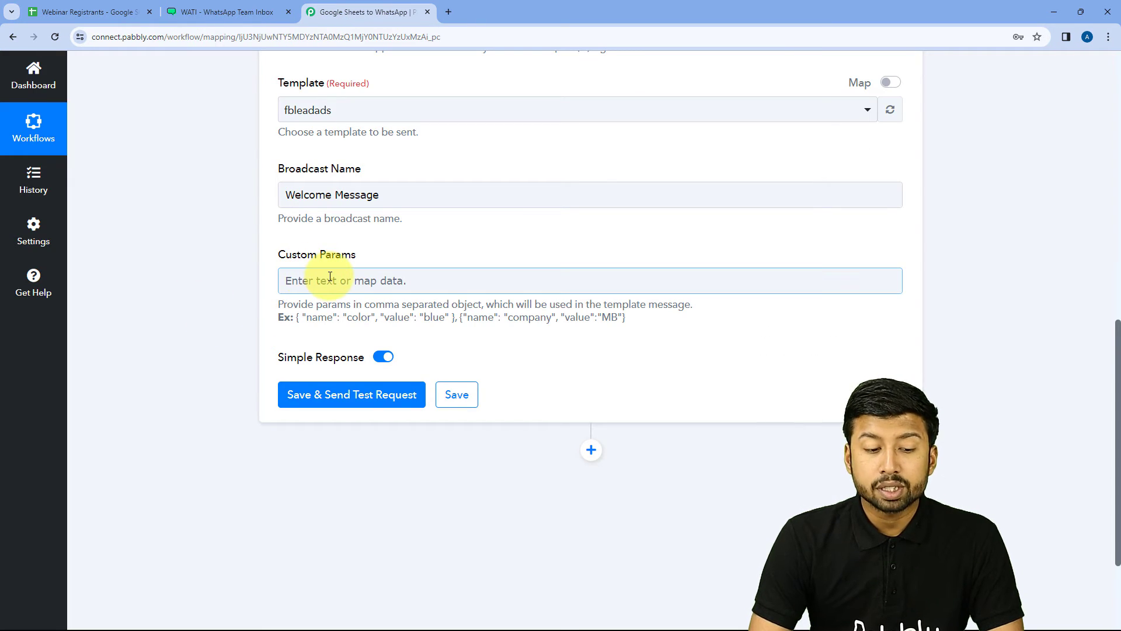
{"action": "left_click", "coordinate": [224, 6]}
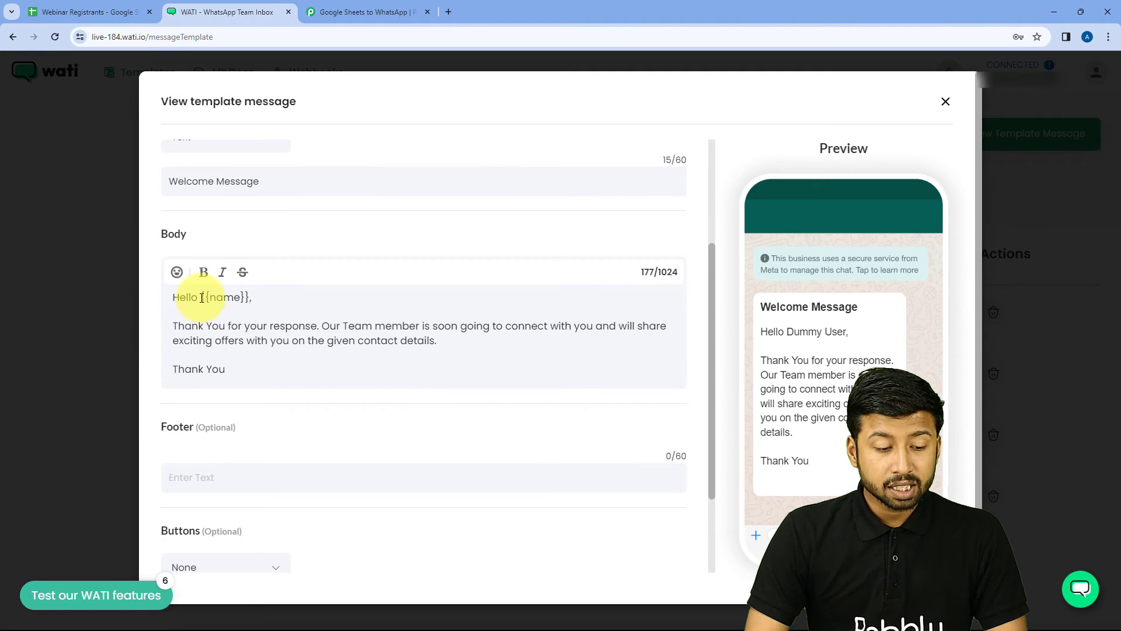
{"action": "left_click_drag", "start_coordinate": [200, 297], "coordinate": [251, 298]}
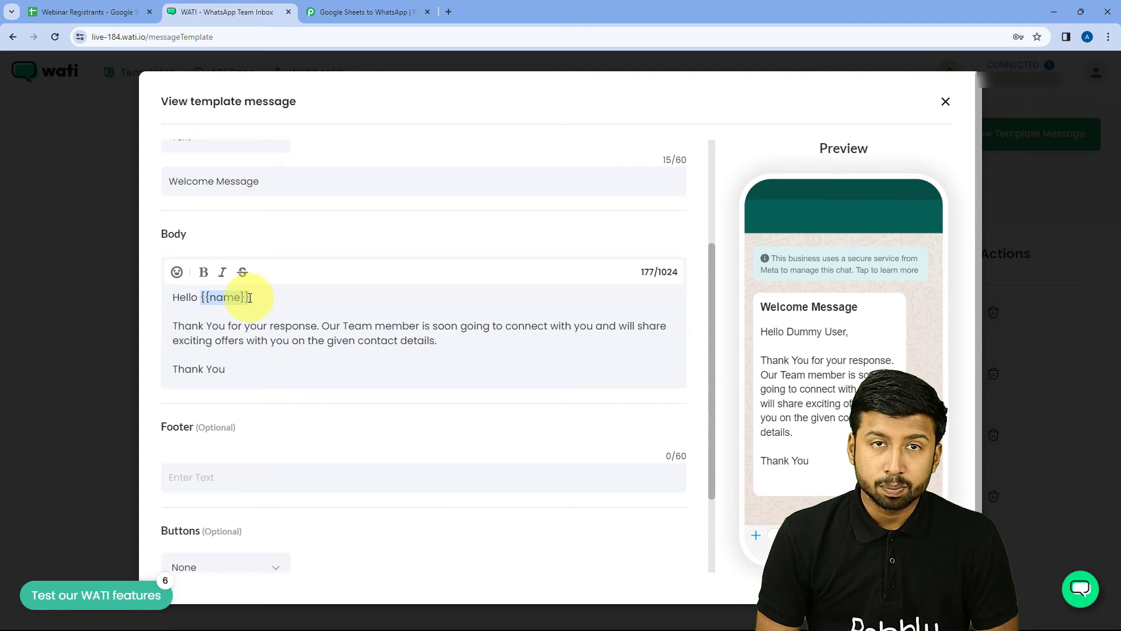
{"action": "left_click", "coordinate": [369, 10]}
{"action": "left_click", "coordinate": [320, 278]}
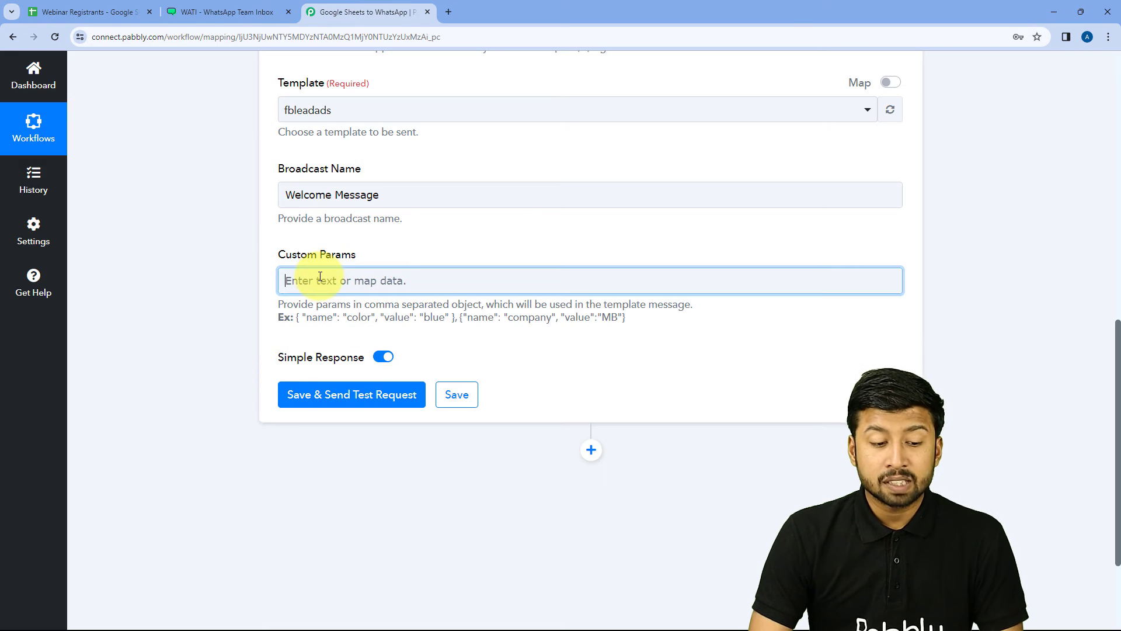
Step: Copy the example object { "name": "color", "value": "blue" } and paste it into Custom Params
{"action": "left_click", "coordinate": [405, 252]}
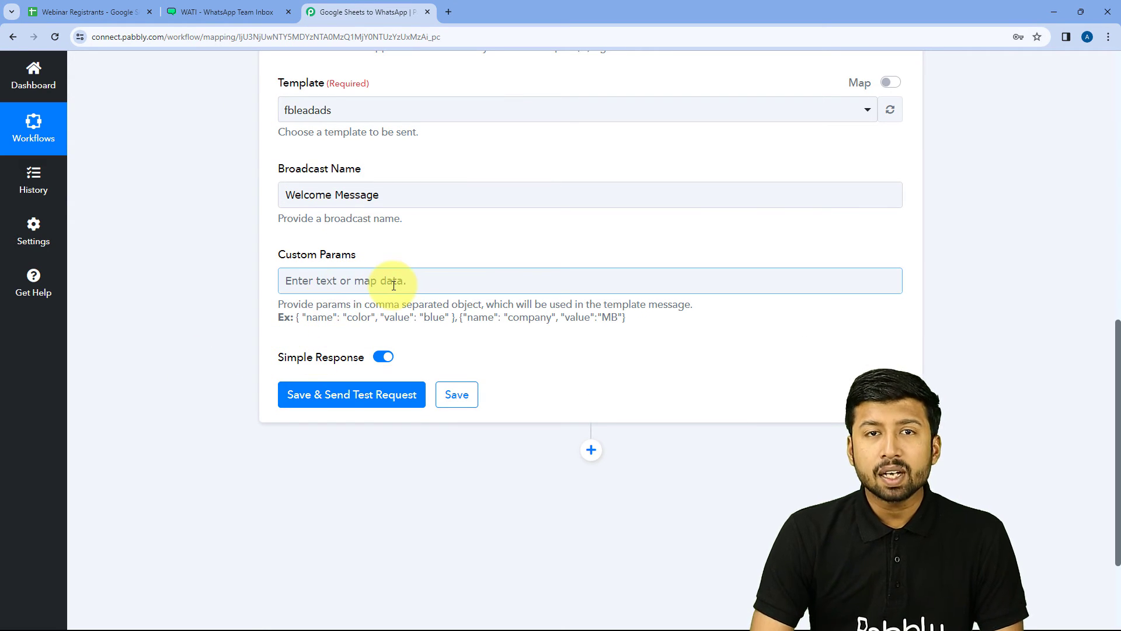
{"action": "left_click_drag", "start_coordinate": [297, 317], "coordinate": [299, 327]}
{"action": "right_click", "coordinate": [296, 318]}
{"action": "left_click", "coordinate": [327, 328]}
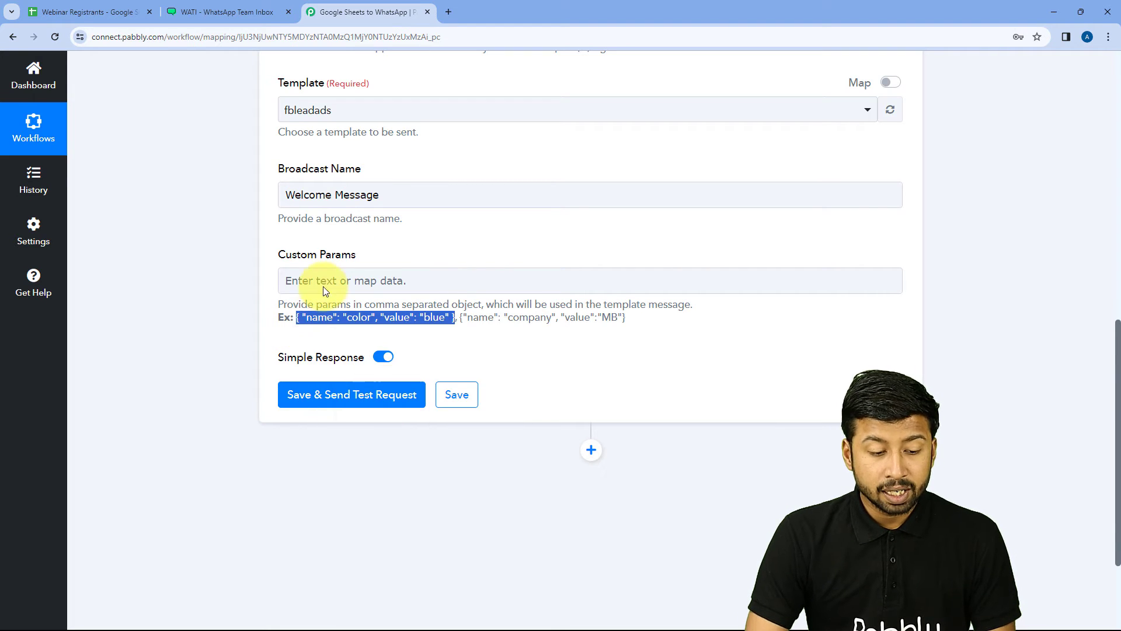
{"action": "left_click", "coordinate": [325, 280]}
{"action": "key", "text": "ctrl+v"}
Step: Pick out the pasted object's name, color and blue parts, selecting color for replacement
{"action": "double_click", "coordinate": [314, 280]}
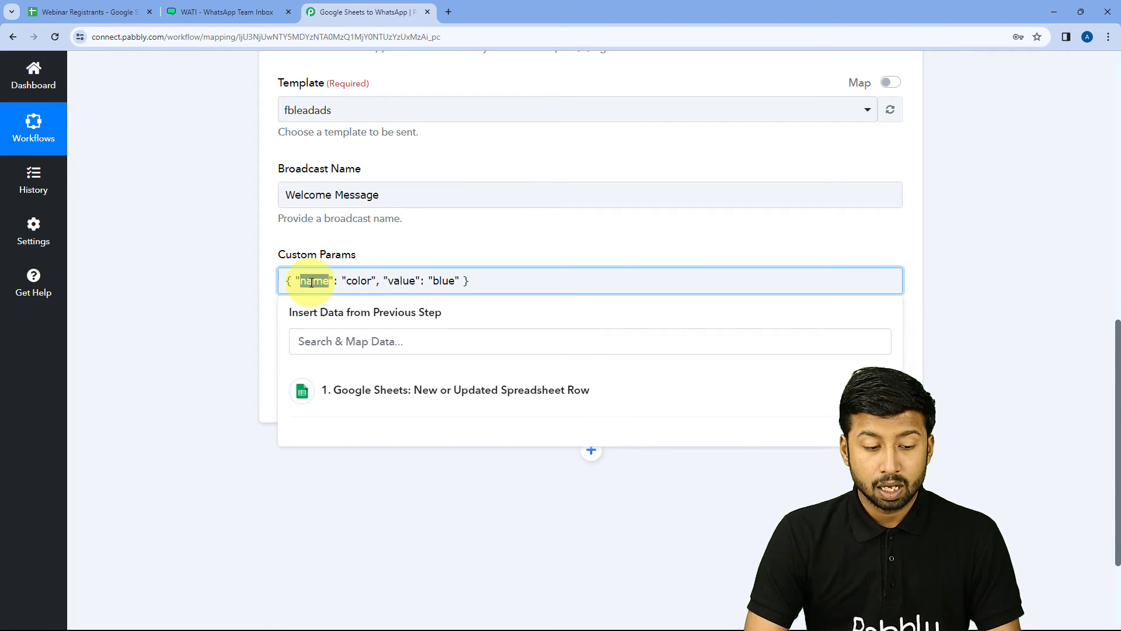
{"action": "double_click", "coordinate": [351, 280]}
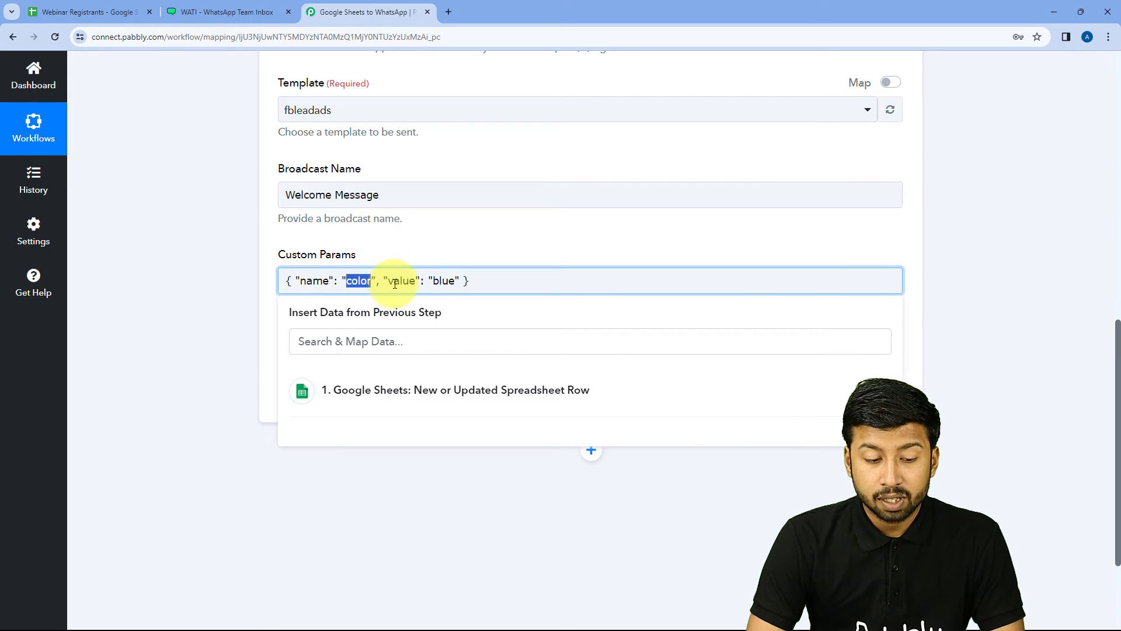
{"action": "double_click", "coordinate": [443, 281]}
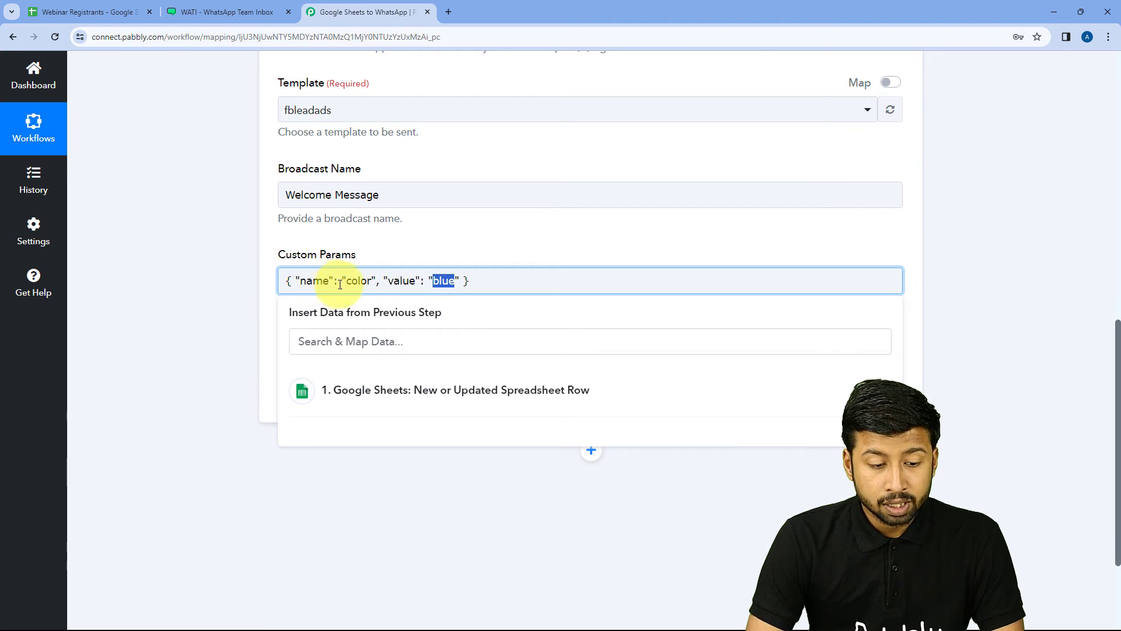
{"action": "left_click", "coordinate": [358, 280]}
{"action": "double_click", "coordinate": [359, 281]}
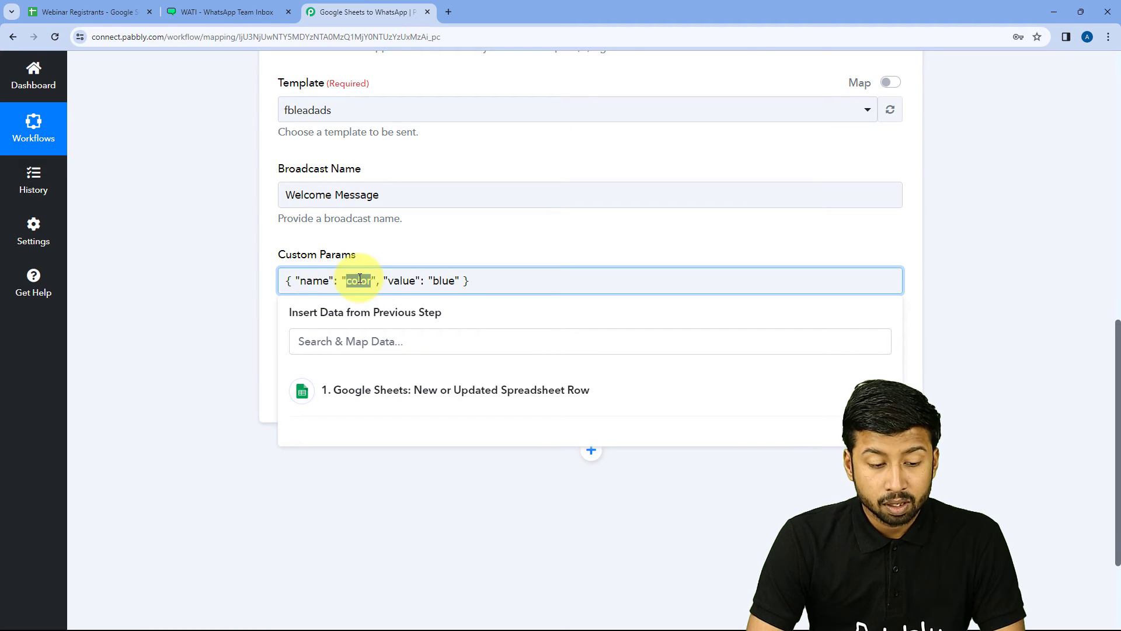
{"action": "left_click", "coordinate": [227, 12]}
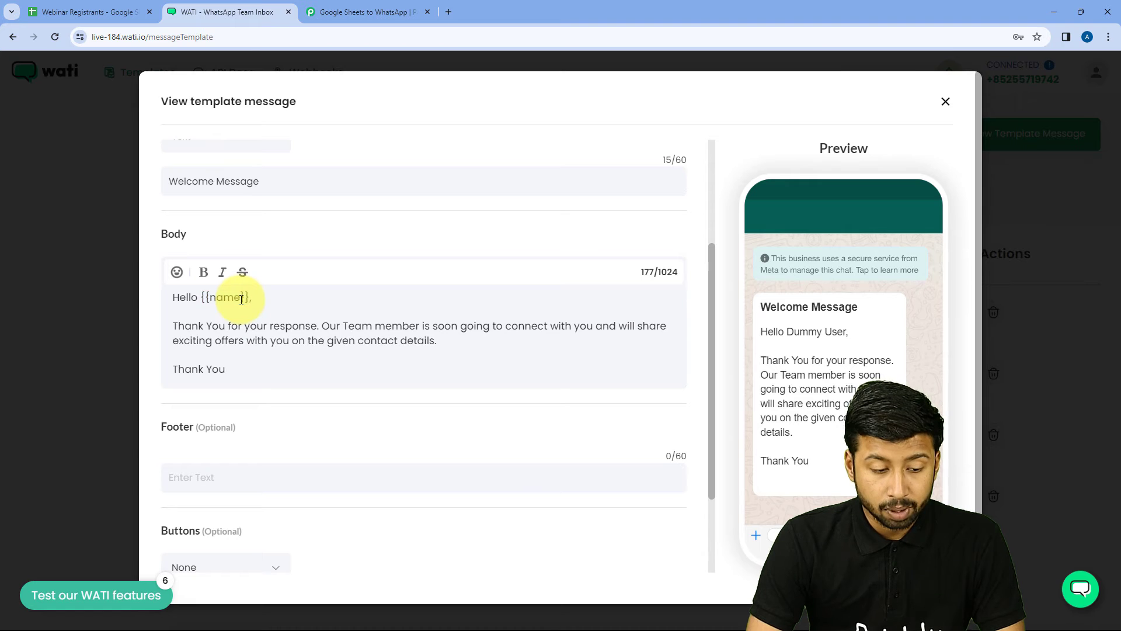
Step: Copy the variable name 'name' from the WATI template's {{name}} placeholder
{"action": "left_click_drag", "start_coordinate": [243, 299], "coordinate": [210, 299]}
{"action": "right_click", "coordinate": [211, 299]}
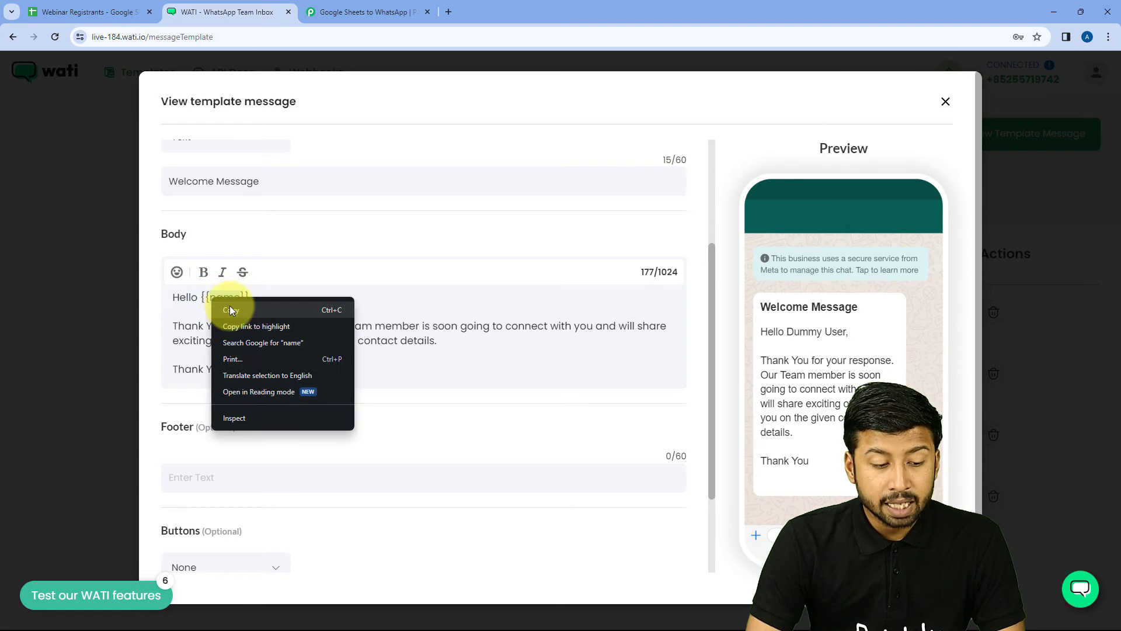
{"action": "left_click", "coordinate": [231, 310]}
{"action": "left_click", "coordinate": [322, 11]}
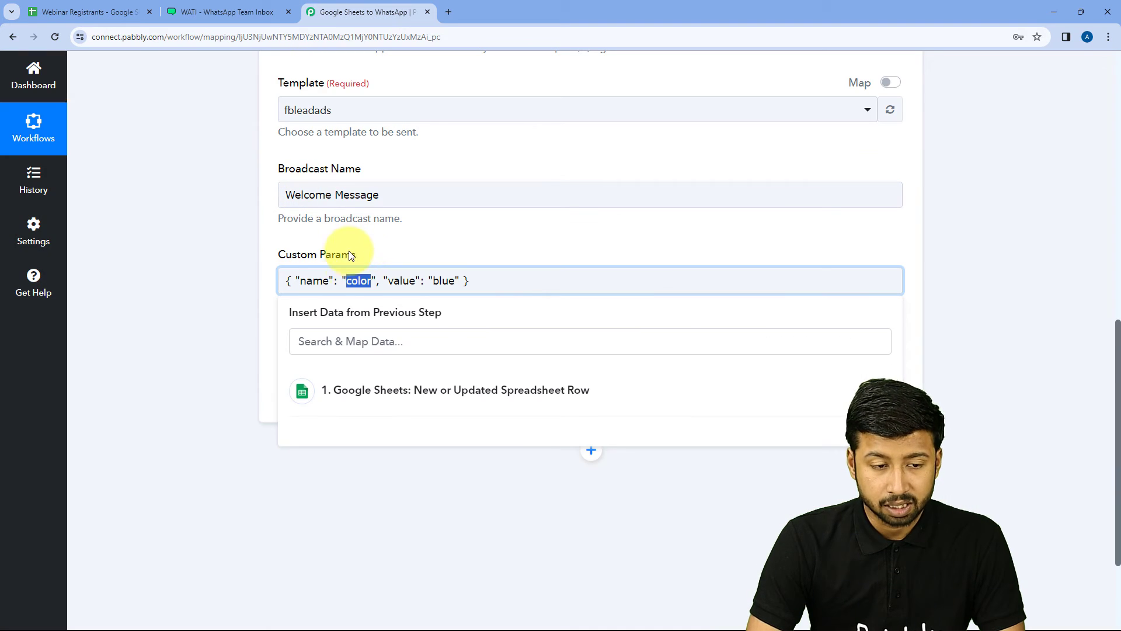
{"action": "right_click", "coordinate": [354, 280]}
{"action": "left_click", "coordinate": [376, 338]}
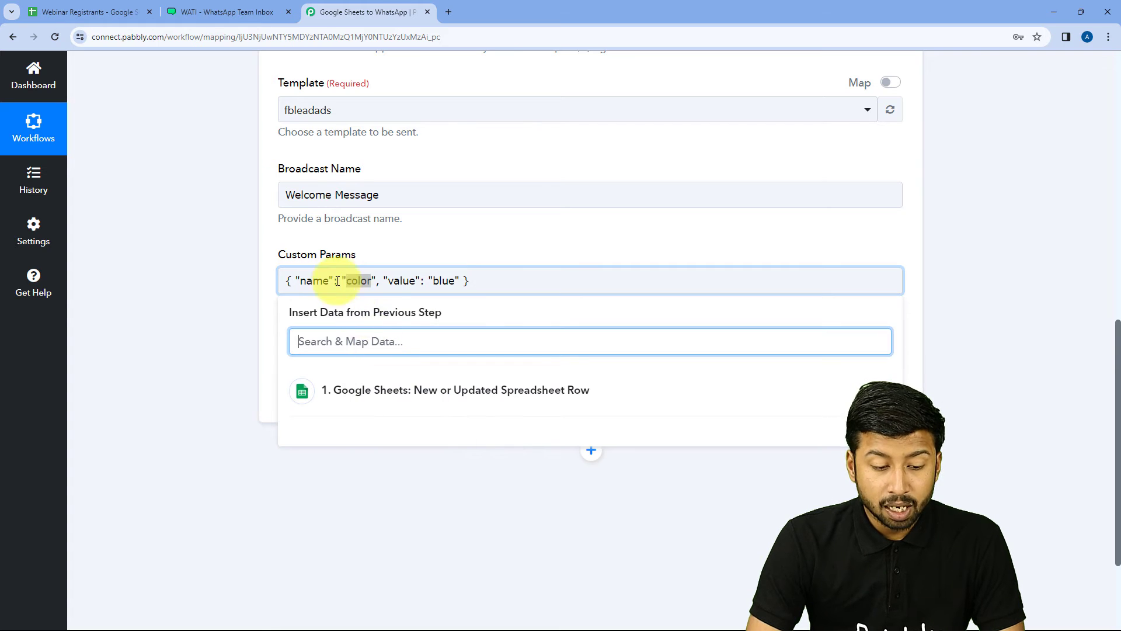
{"action": "left_click", "coordinate": [228, 12]}
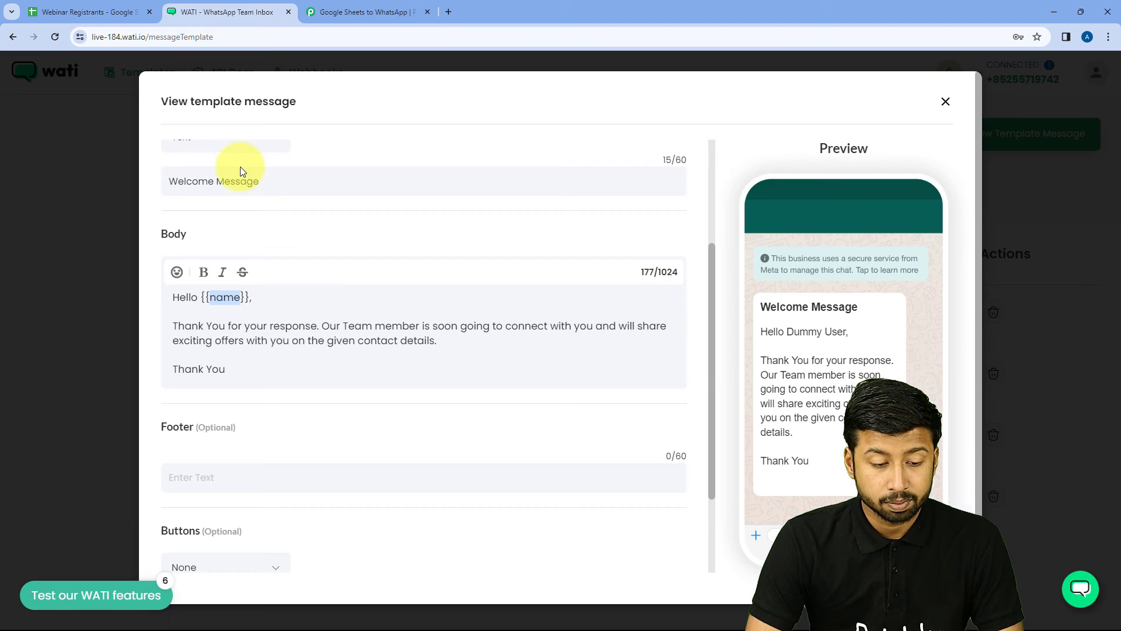
{"action": "right_click", "coordinate": [220, 295]}
{"action": "left_click", "coordinate": [248, 310]}
{"action": "left_click", "coordinate": [350, 12]}
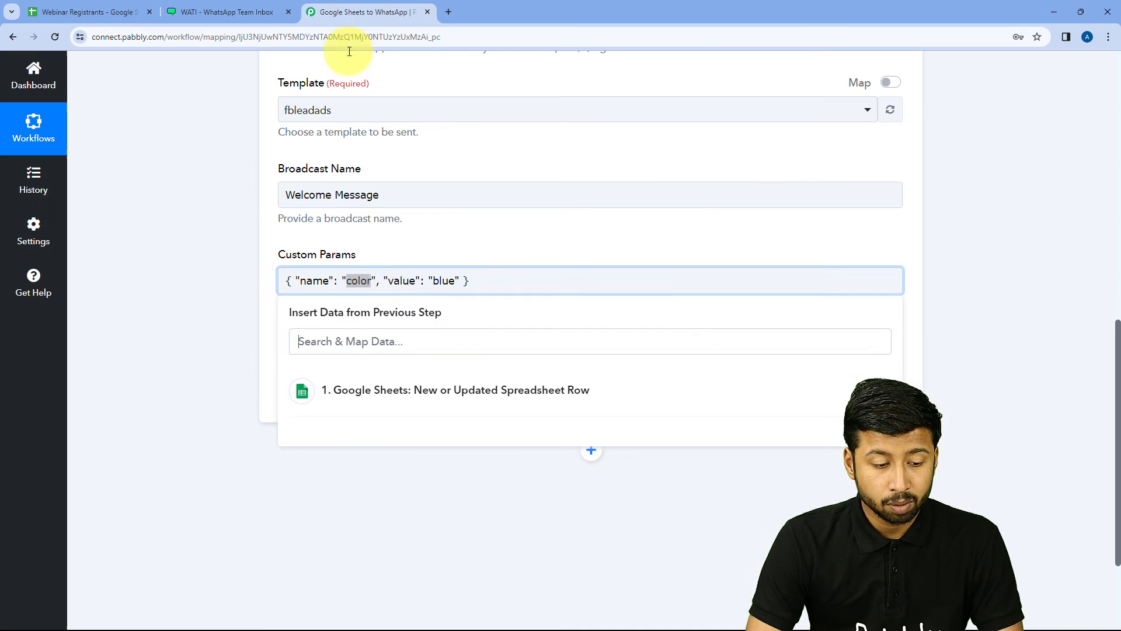
Step: Replace 'color' with 'name' as the parameter name in Custom Params
{"action": "double_click", "coordinate": [364, 283]}
{"action": "type", "text": "name"}
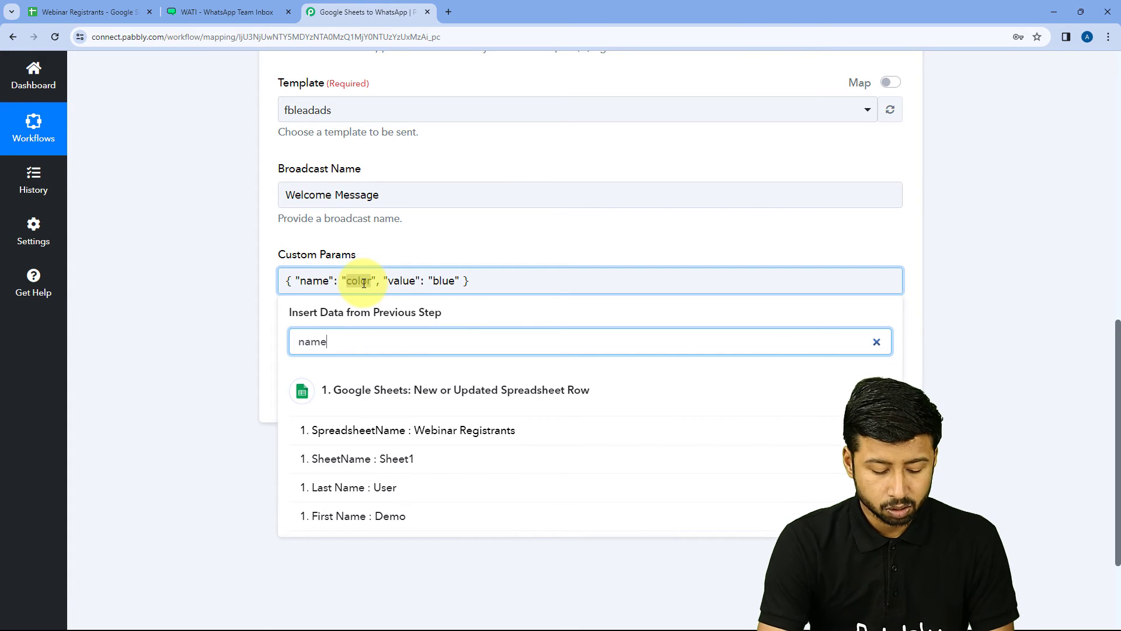
{"action": "right_click", "coordinate": [358, 280]}
{"action": "key", "text": "Escape"}
{"action": "right_click", "coordinate": [356, 278]}
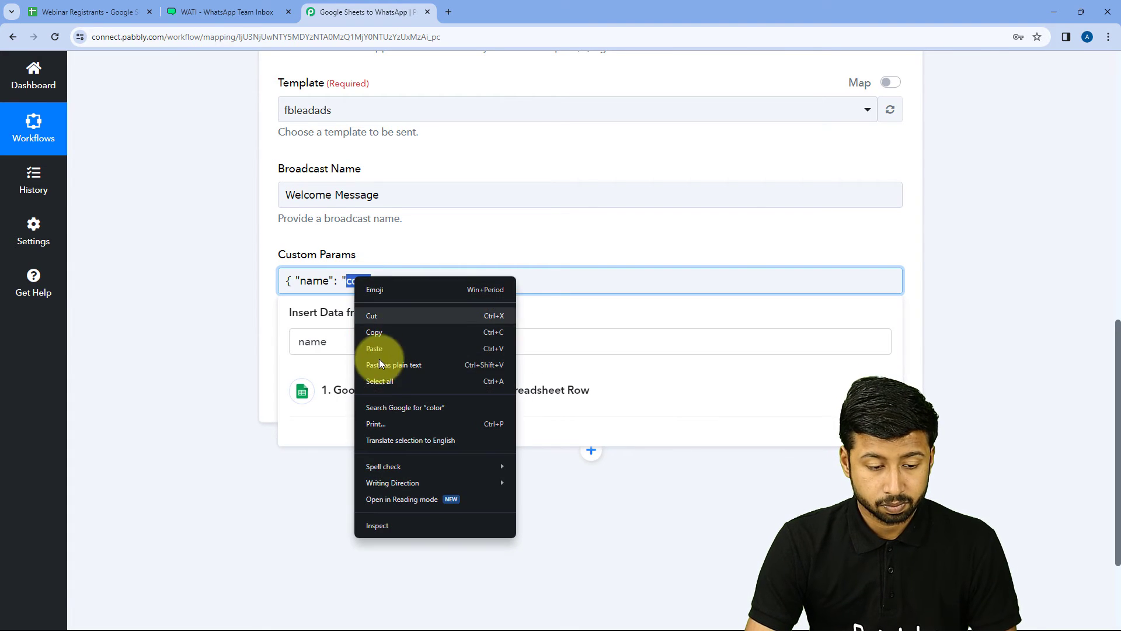
{"action": "left_click", "coordinate": [376, 351]}
{"action": "left_click", "coordinate": [239, 297]}
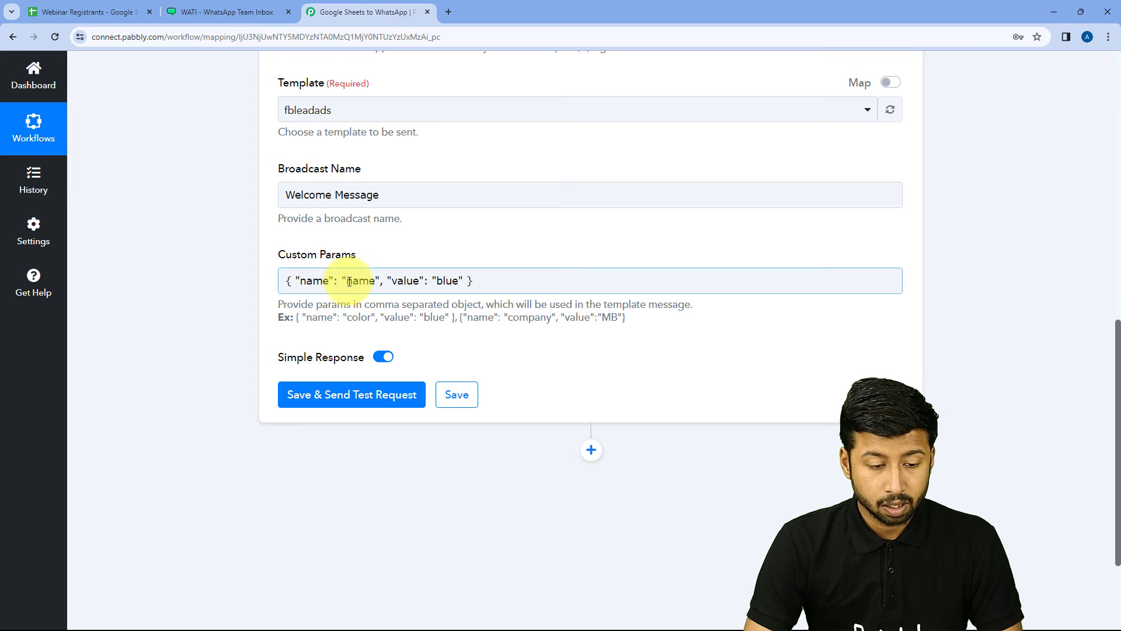
Step: Select the parameter's value in Custom Params and compare it against the WATI template
{"action": "left_click_drag", "start_coordinate": [342, 280], "coordinate": [379, 281]}
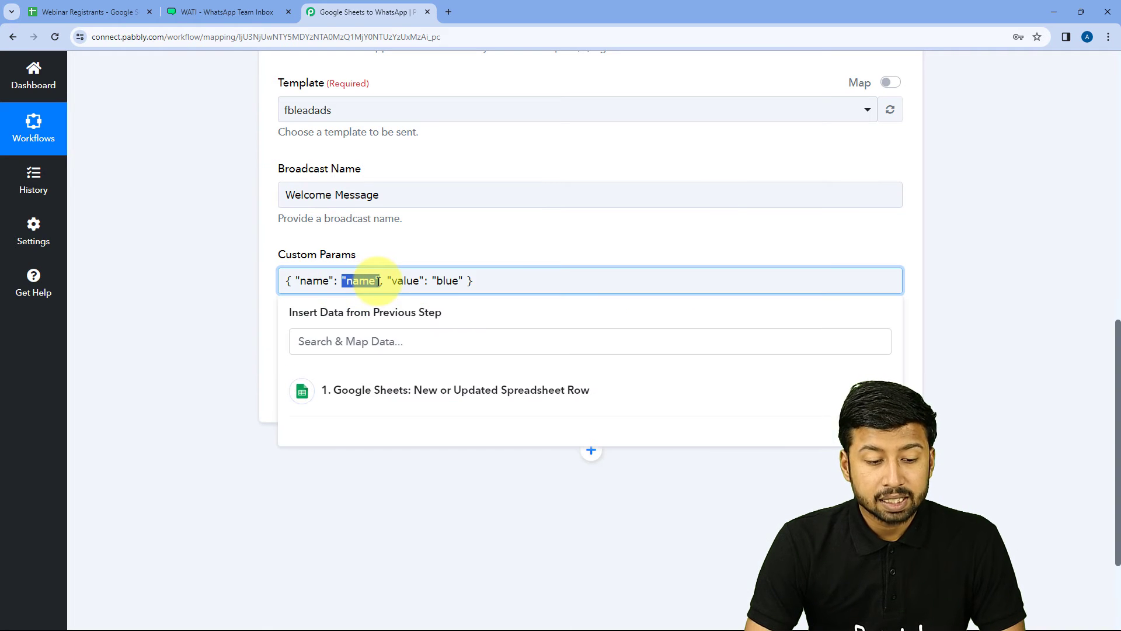
{"action": "left_click", "coordinate": [401, 280]}
{"action": "left_click", "coordinate": [393, 279]}
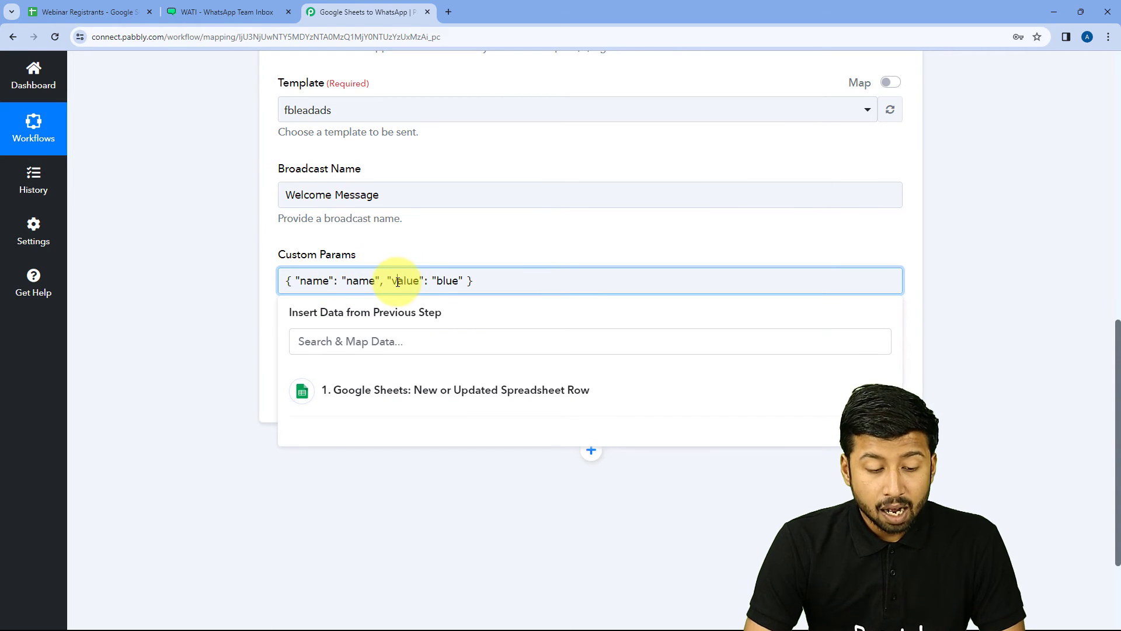
{"action": "left_click", "coordinate": [208, 11]}
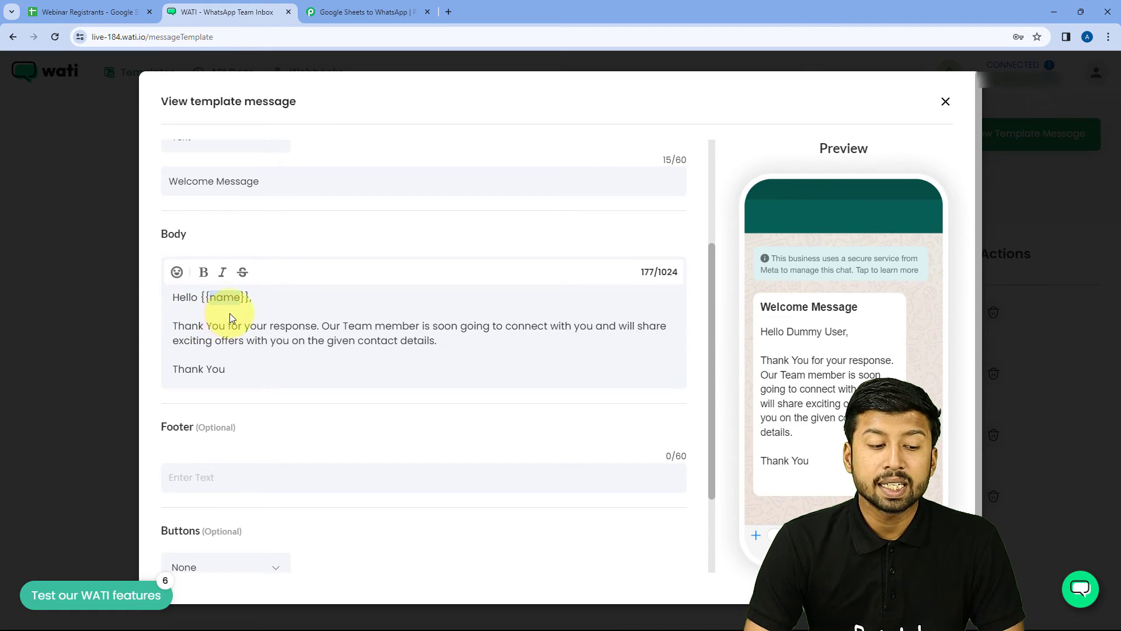
{"action": "left_click", "coordinate": [368, 11]}
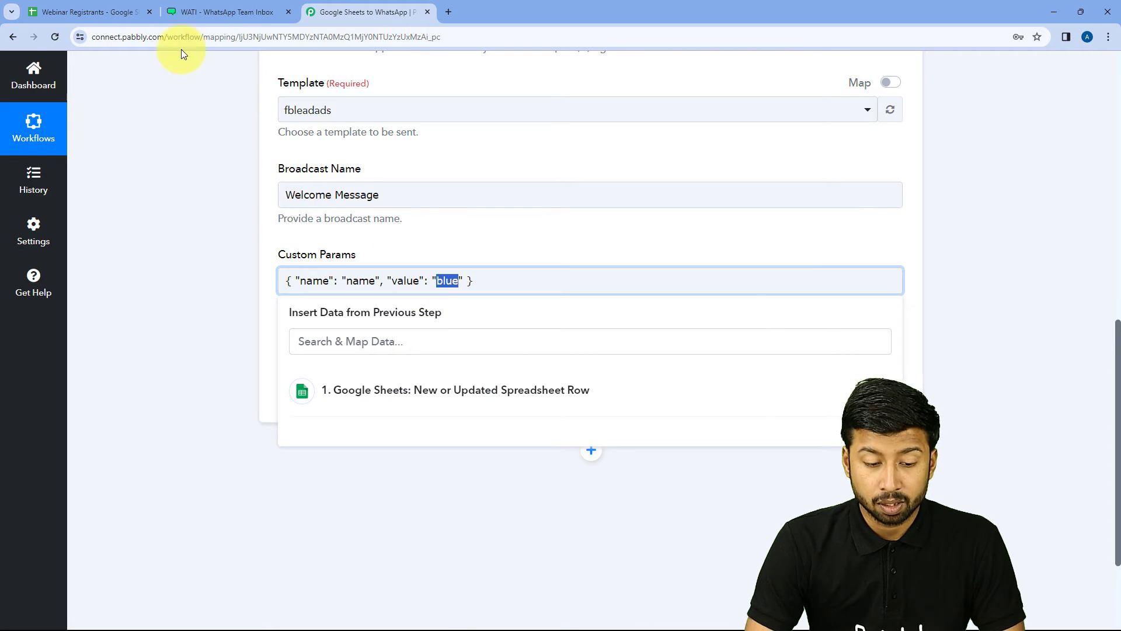
{"action": "left_click", "coordinate": [222, 12]}
{"action": "left_click", "coordinate": [374, 7]}
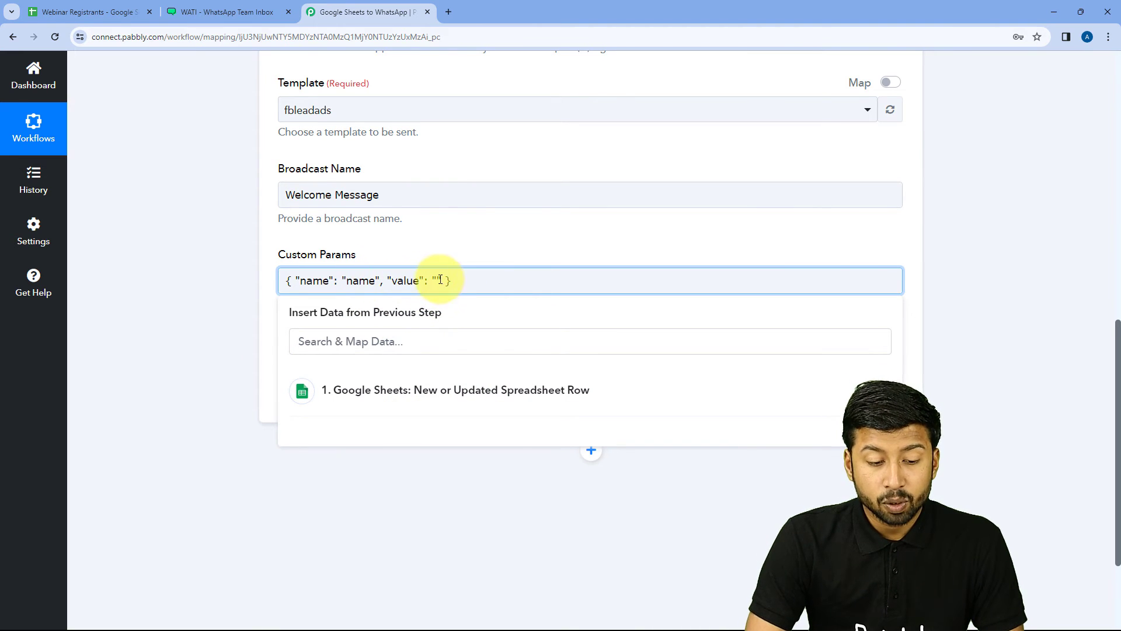
Step: Map the Google Sheets First Name field in as the name parameter's value
{"action": "left_click", "coordinate": [415, 398]}
{"action": "scroll", "coordinate": [332, 517], "scroll_direction": "down", "scroll_amount": 2}
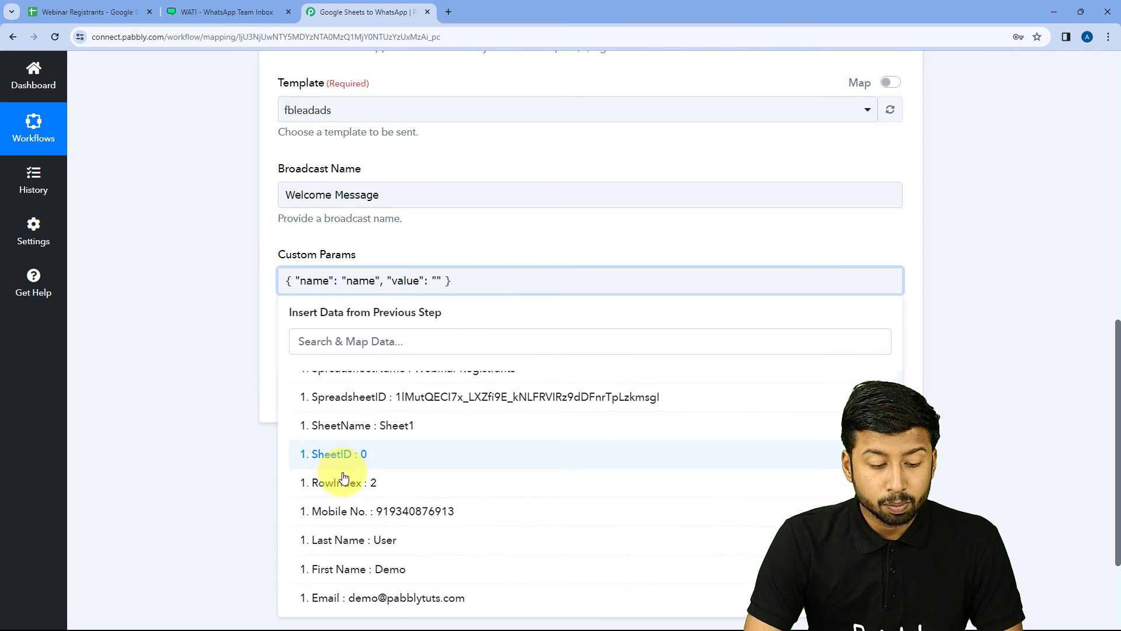
{"action": "left_click", "coordinate": [357, 578]}
{"action": "left_click", "coordinate": [445, 233]}
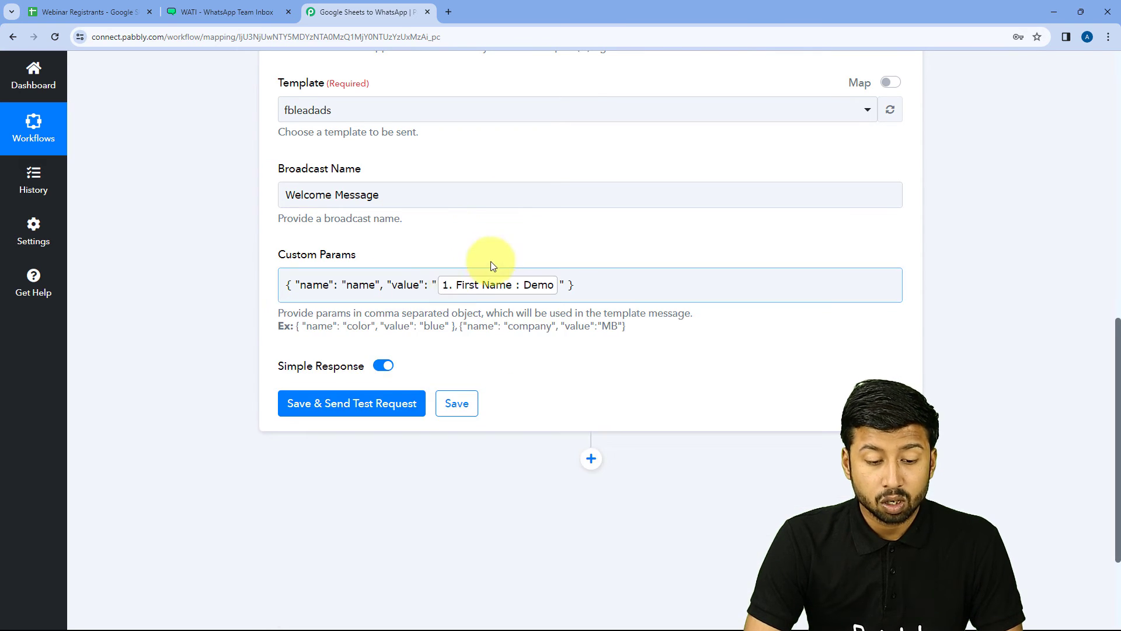
{"action": "left_click", "coordinate": [499, 249]}
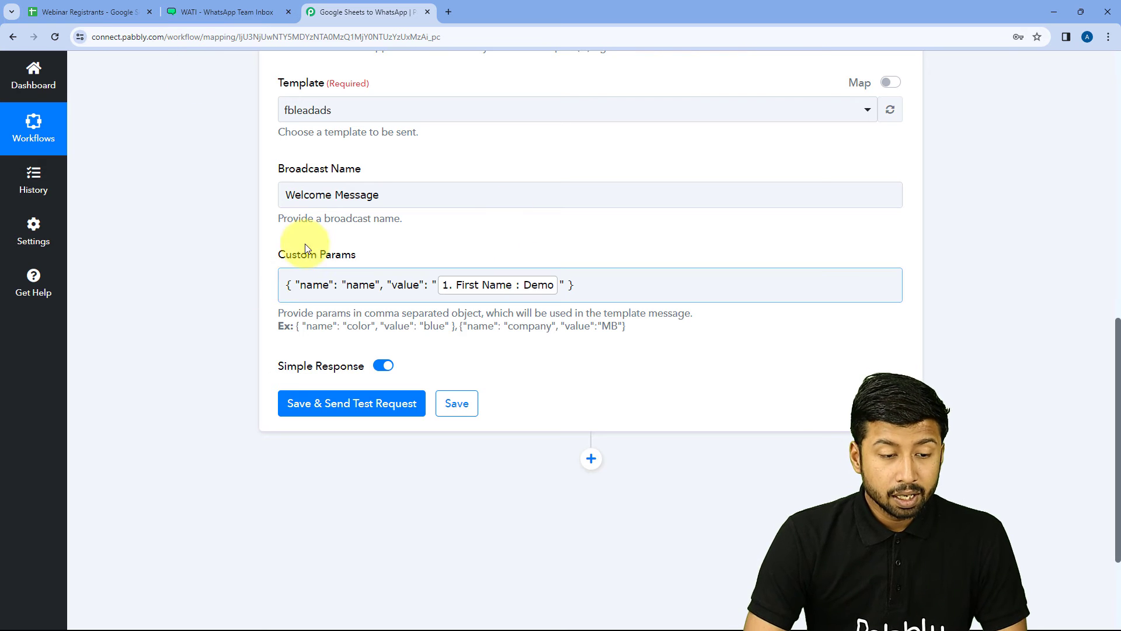
{"action": "left_click", "coordinate": [219, 11]}
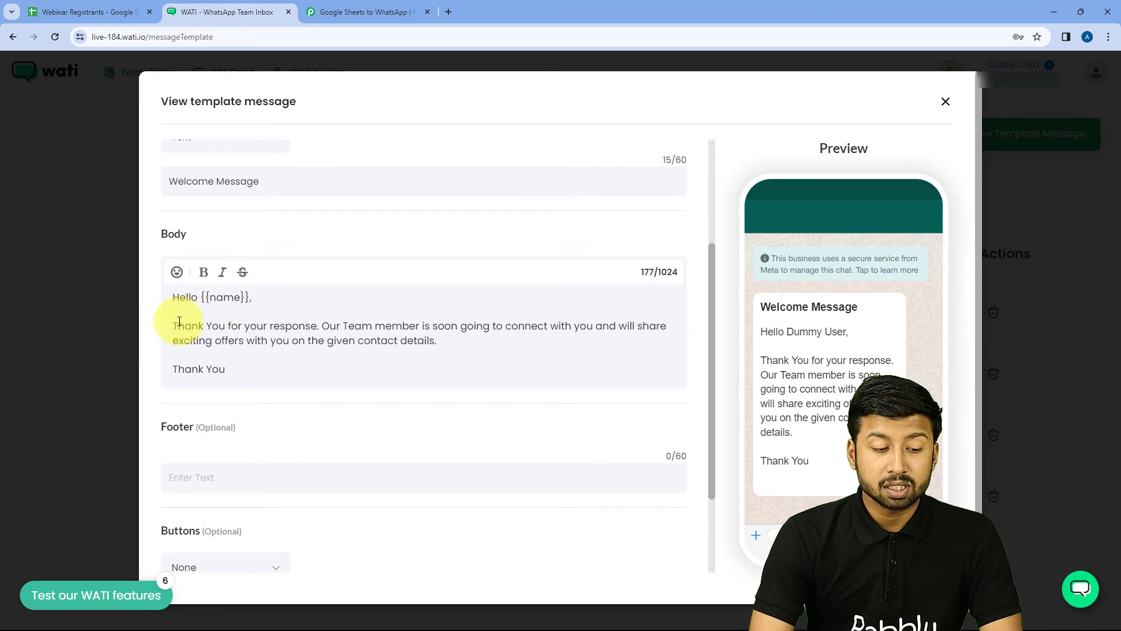
{"action": "left_click", "coordinate": [347, 12]}
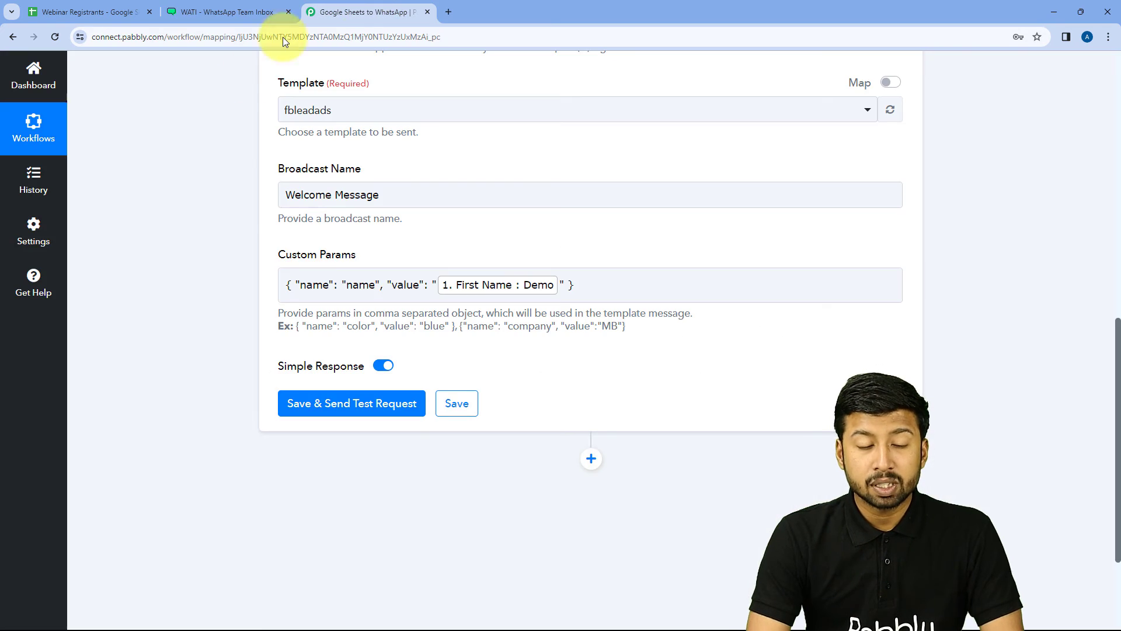
{"action": "left_click", "coordinate": [591, 281]}
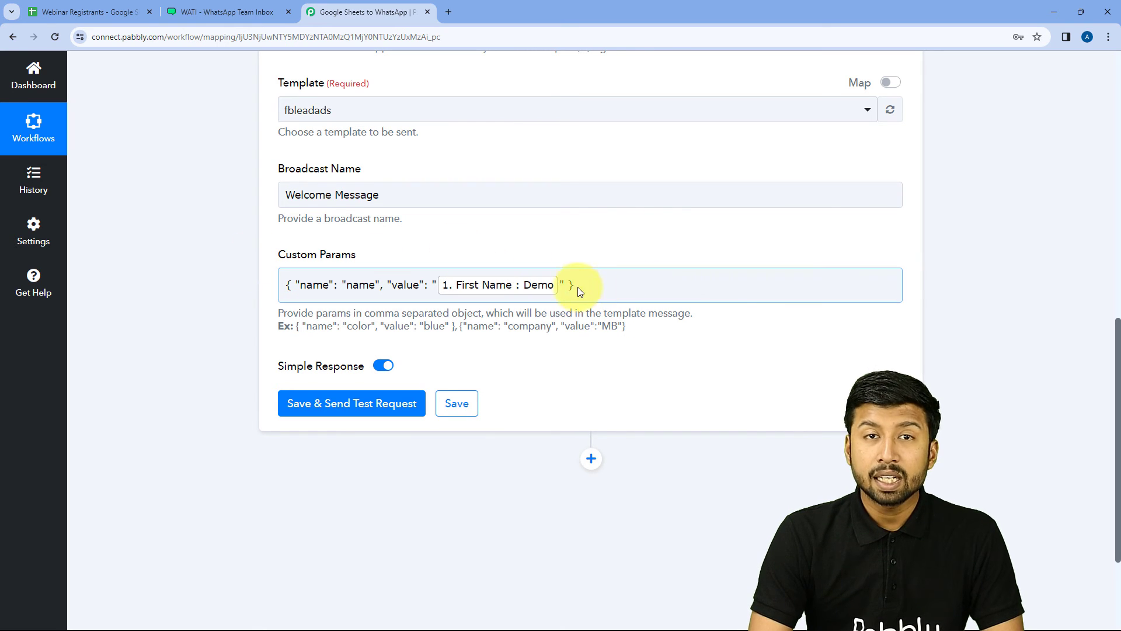
{"action": "left_click", "coordinate": [595, 287]}
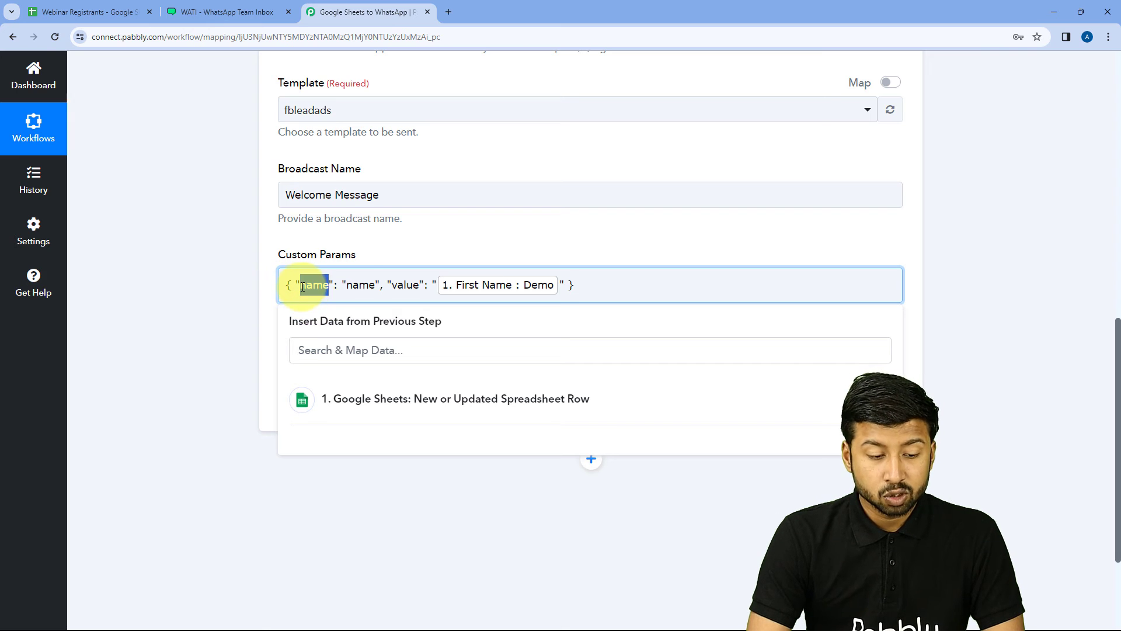
{"action": "double_click", "coordinate": [362, 286]}
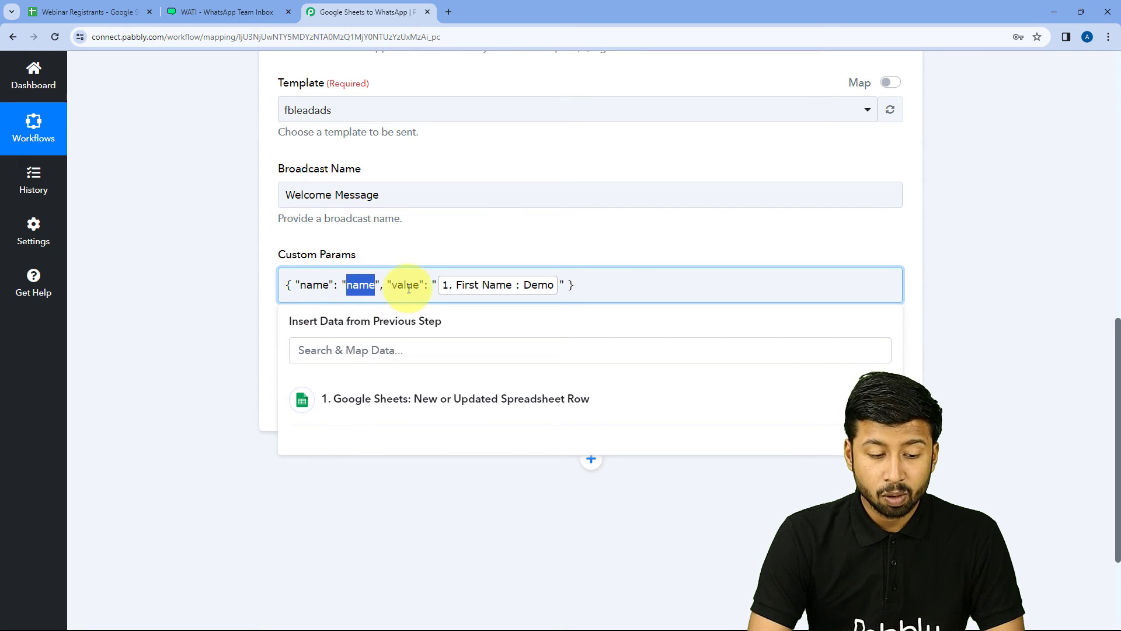
{"action": "left_click", "coordinate": [594, 286]}
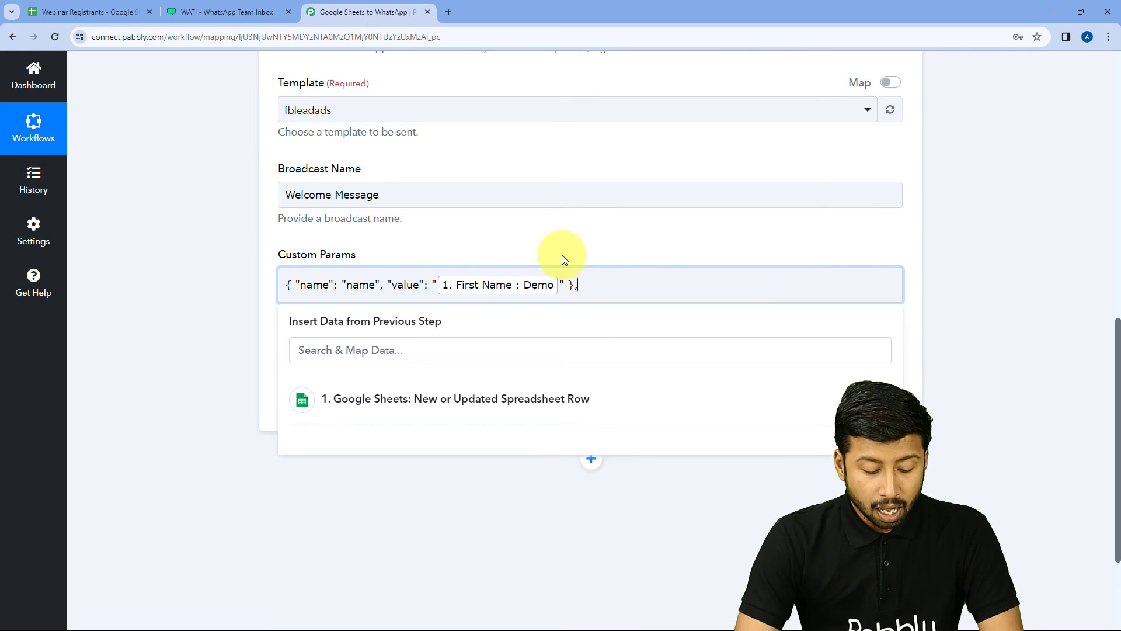
{"action": "left_click", "coordinate": [280, 318]}
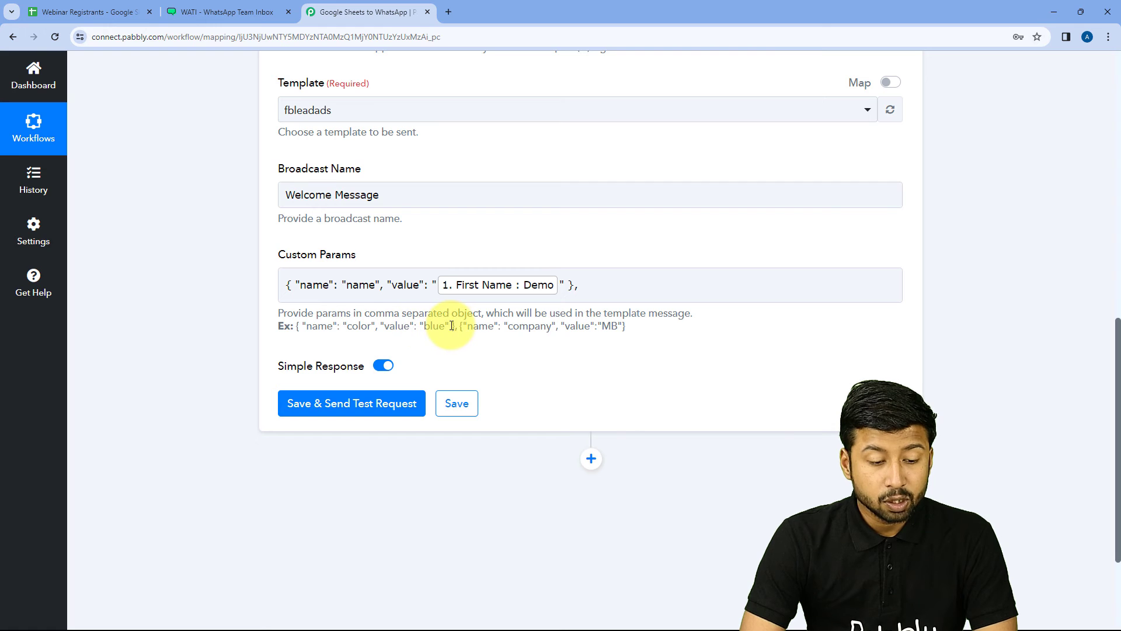
{"action": "left_click_drag", "start_coordinate": [460, 325], "coordinate": [625, 326]}
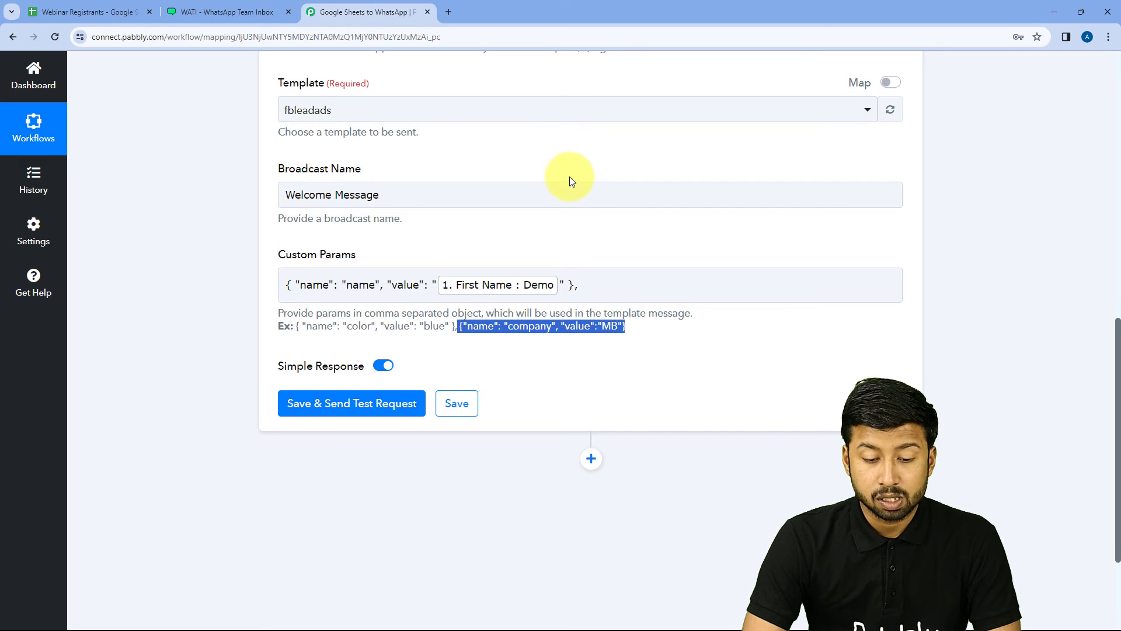
{"action": "left_click", "coordinate": [609, 282]}
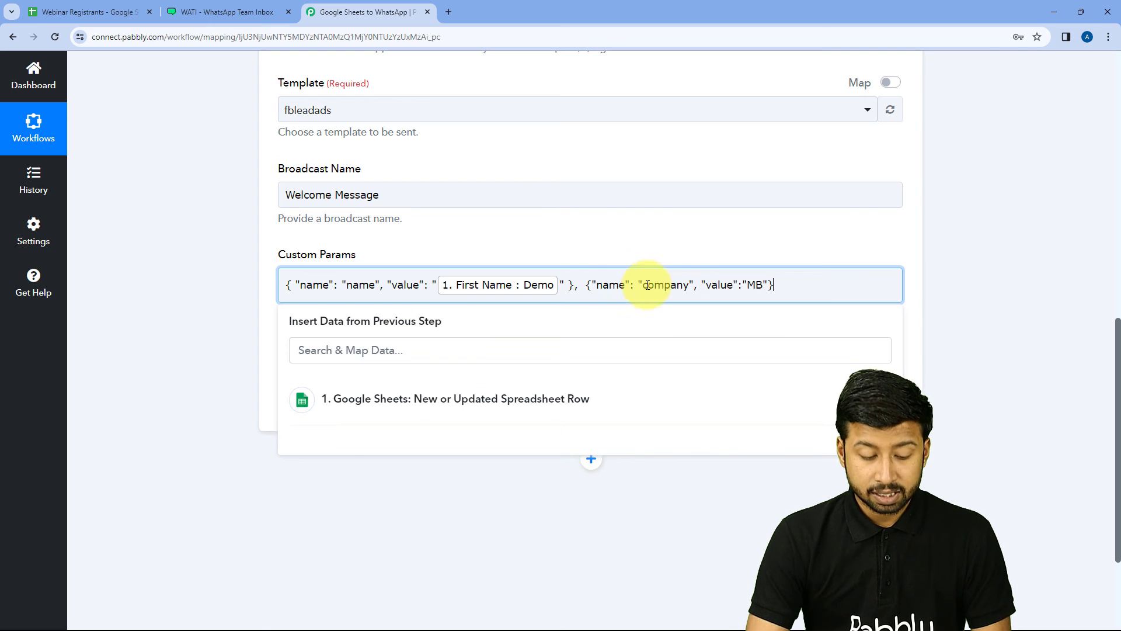
{"action": "double_click", "coordinate": [756, 284]}
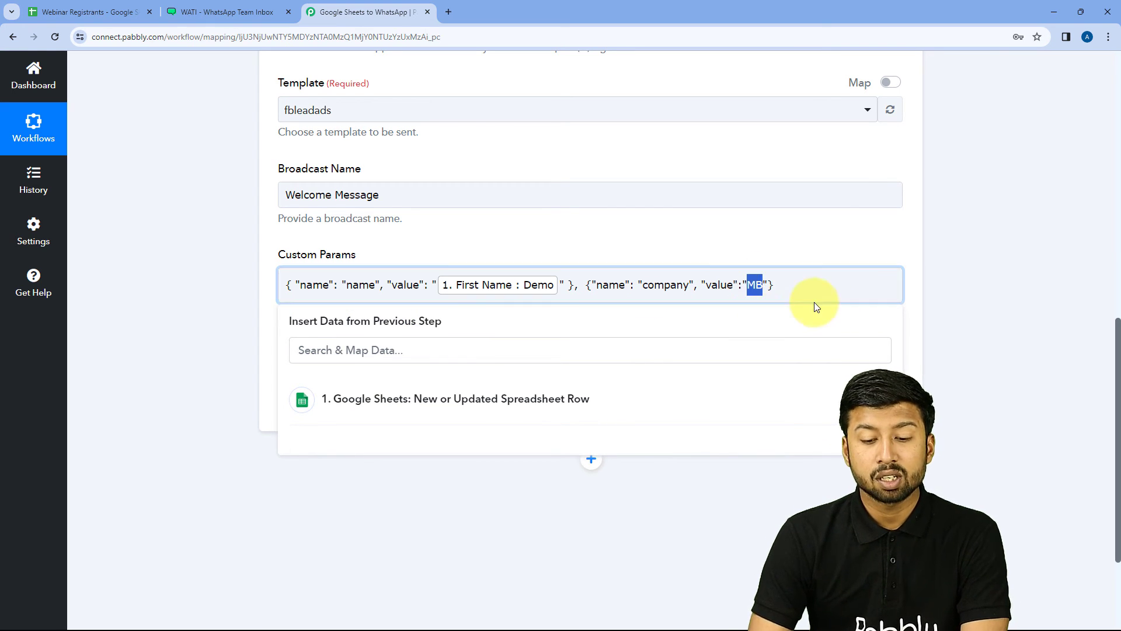
{"action": "left_click_drag", "start_coordinate": [682, 288], "coordinate": [575, 295]}
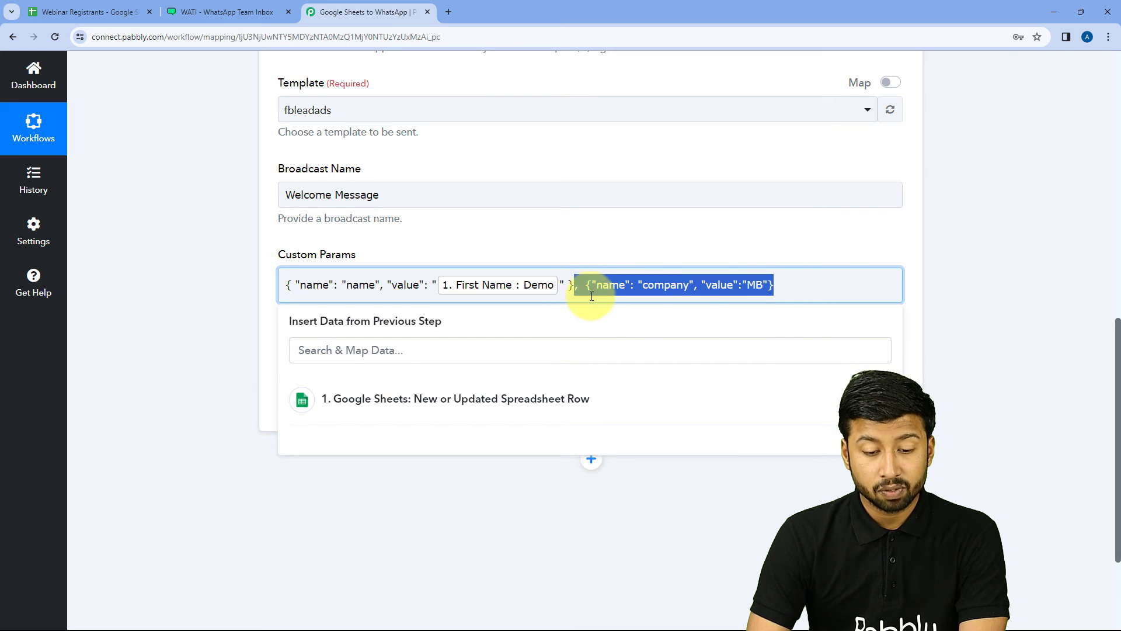
{"action": "key", "text": "BackSpace"}
{"action": "left_click", "coordinate": [523, 237]}
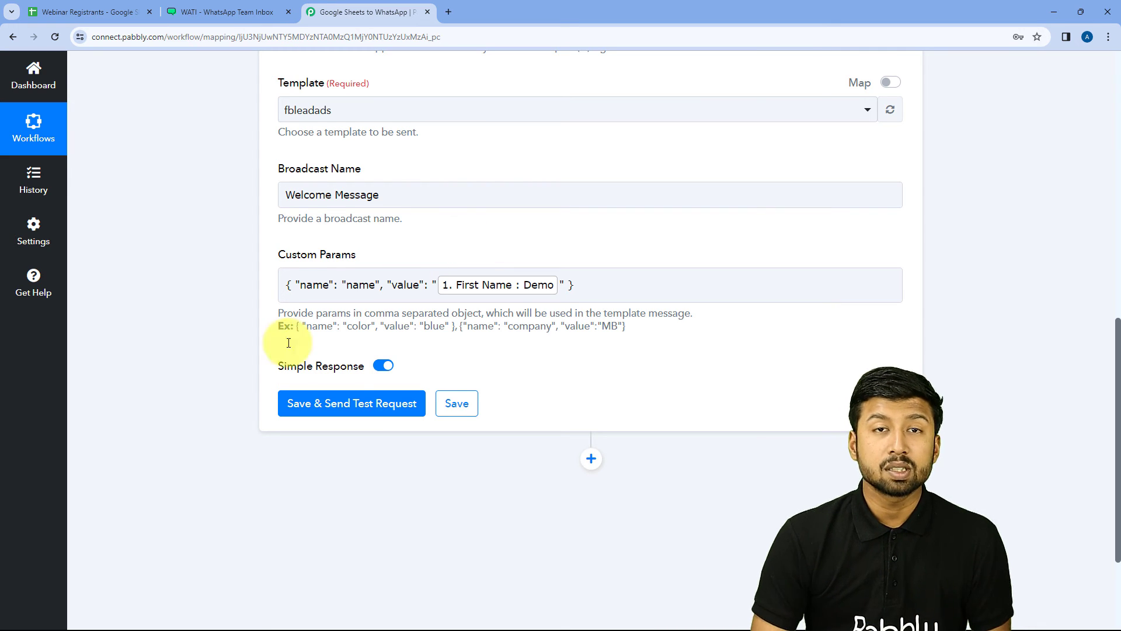
Step: Save the WATI step and send a test request, checking the response for template fbleadads with name Demo
{"action": "left_click", "coordinate": [349, 403]}
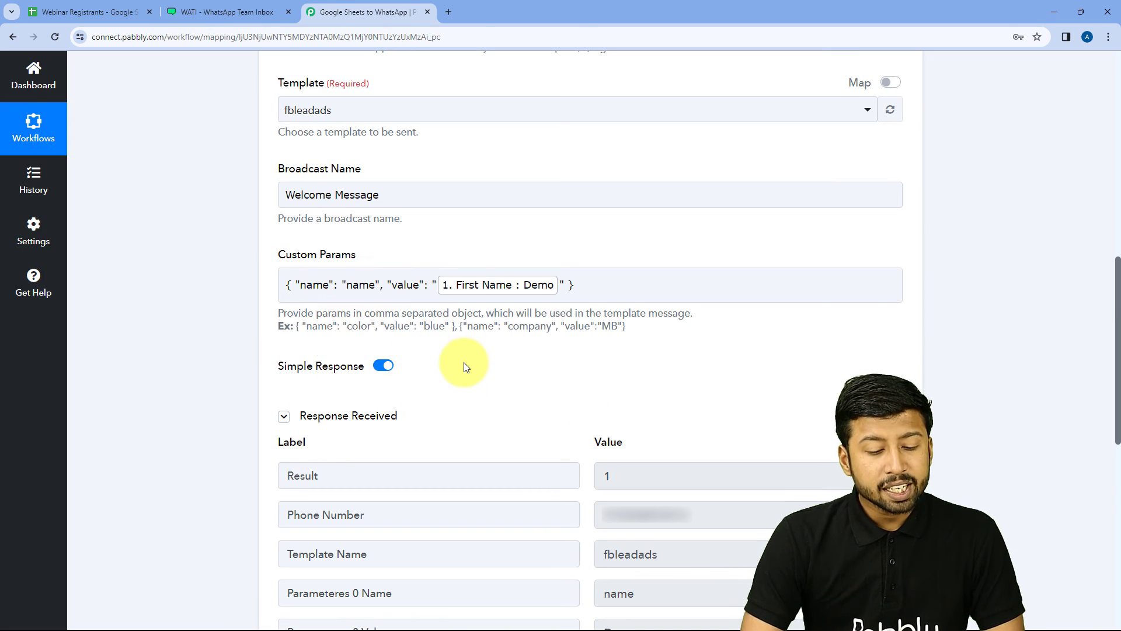
{"action": "scroll", "coordinate": [446, 365], "scroll_direction": "down", "scroll_amount": 3}
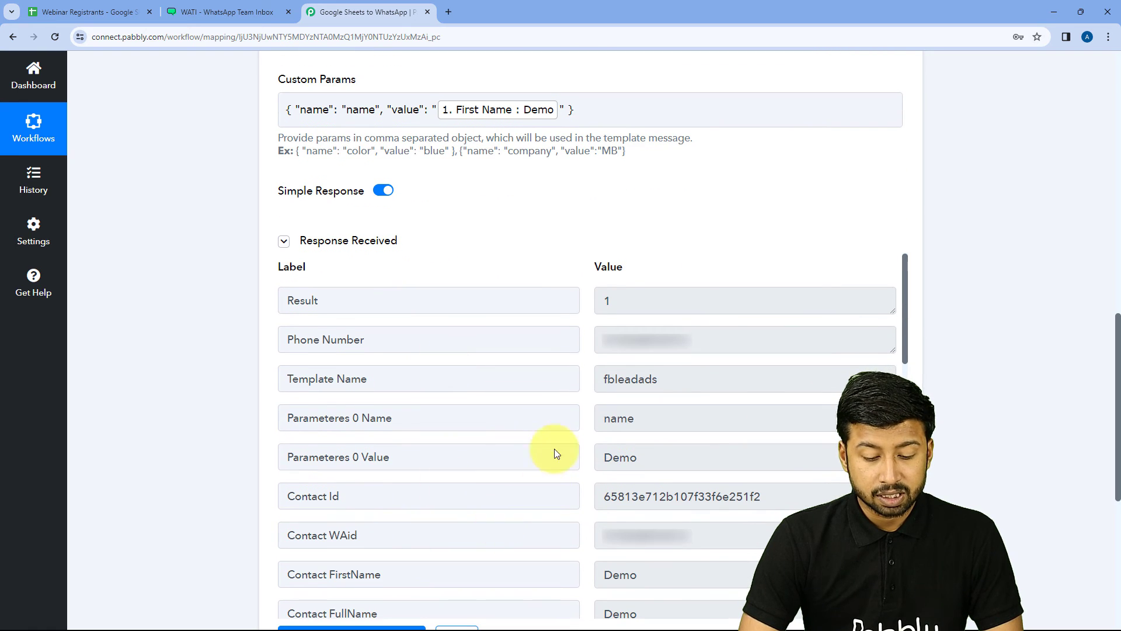
{"action": "scroll", "coordinate": [550, 453], "scroll_direction": "down", "scroll_amount": 1}
{"action": "scroll", "coordinate": [550, 454], "scroll_direction": "up", "scroll_amount": 1}
{"action": "scroll", "coordinate": [560, 243], "scroll_direction": "down", "scroll_amount": 2}
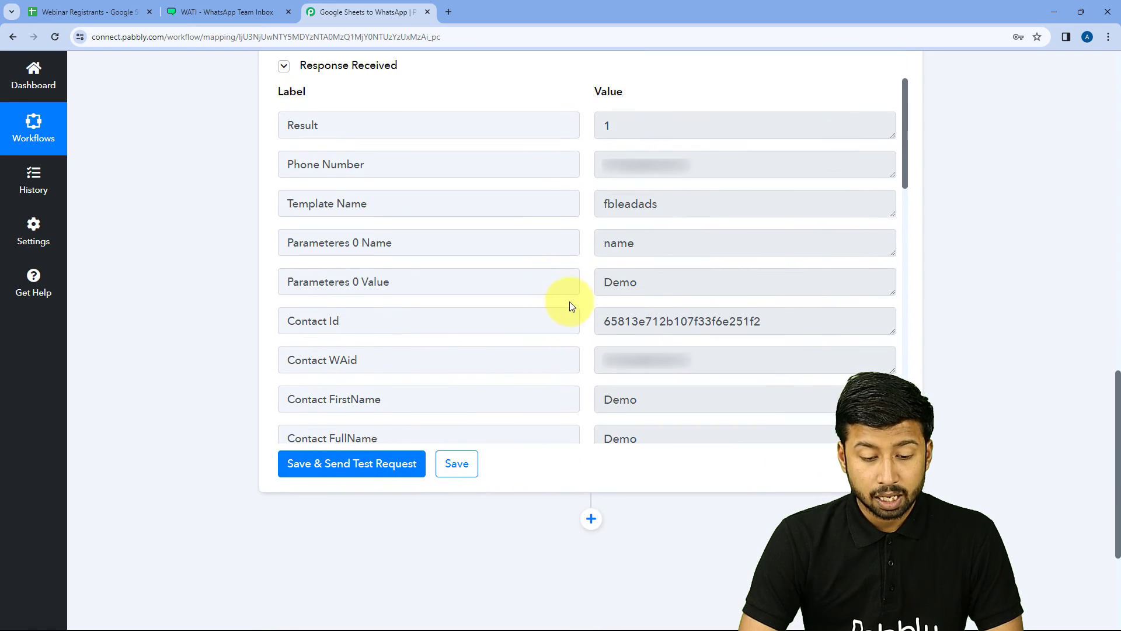
{"action": "scroll", "coordinate": [571, 302], "scroll_direction": "up", "scroll_amount": 1}
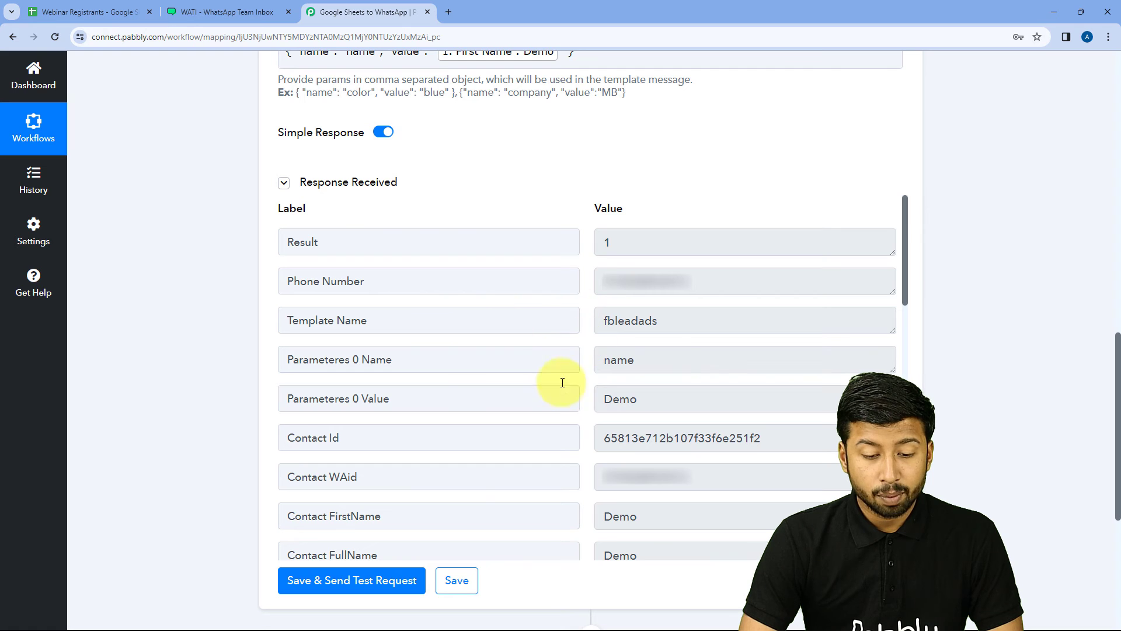
{"action": "scroll", "coordinate": [558, 217], "scroll_direction": "up", "scroll_amount": 2}
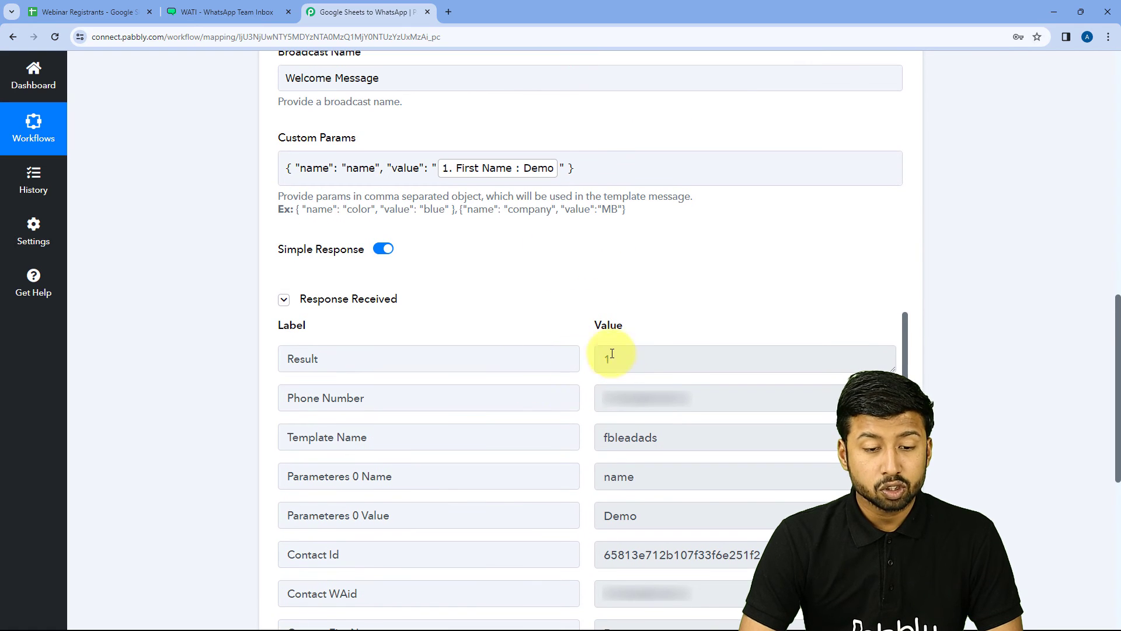
{"action": "scroll", "coordinate": [551, 295], "scroll_direction": "up", "scroll_amount": 1}
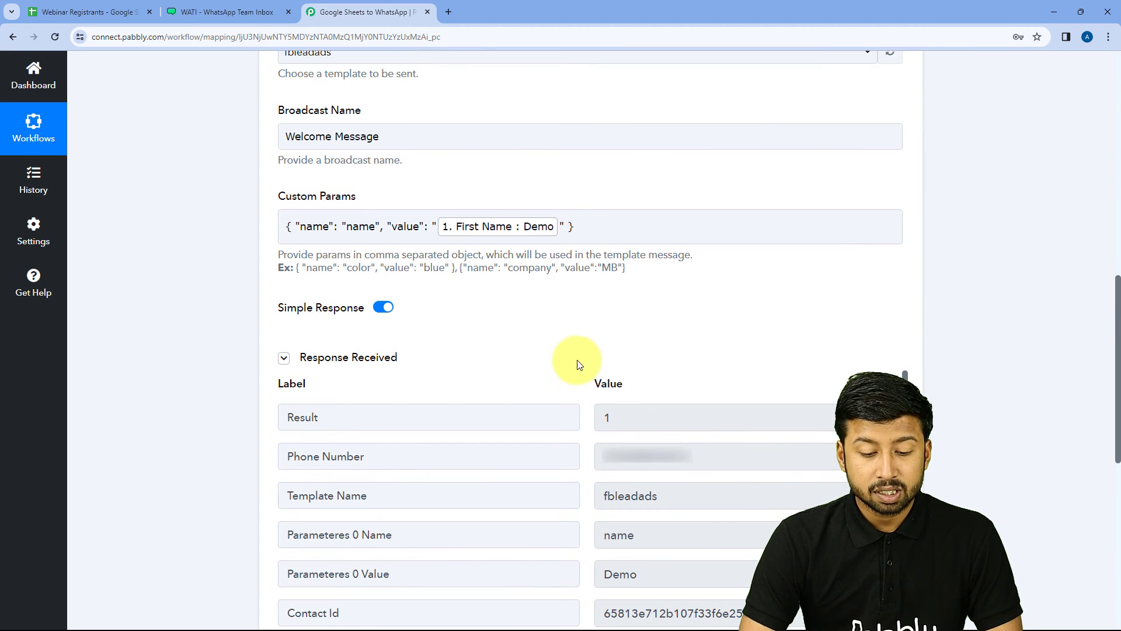
{"action": "scroll", "coordinate": [518, 342], "scroll_direction": "up", "scroll_amount": 5}
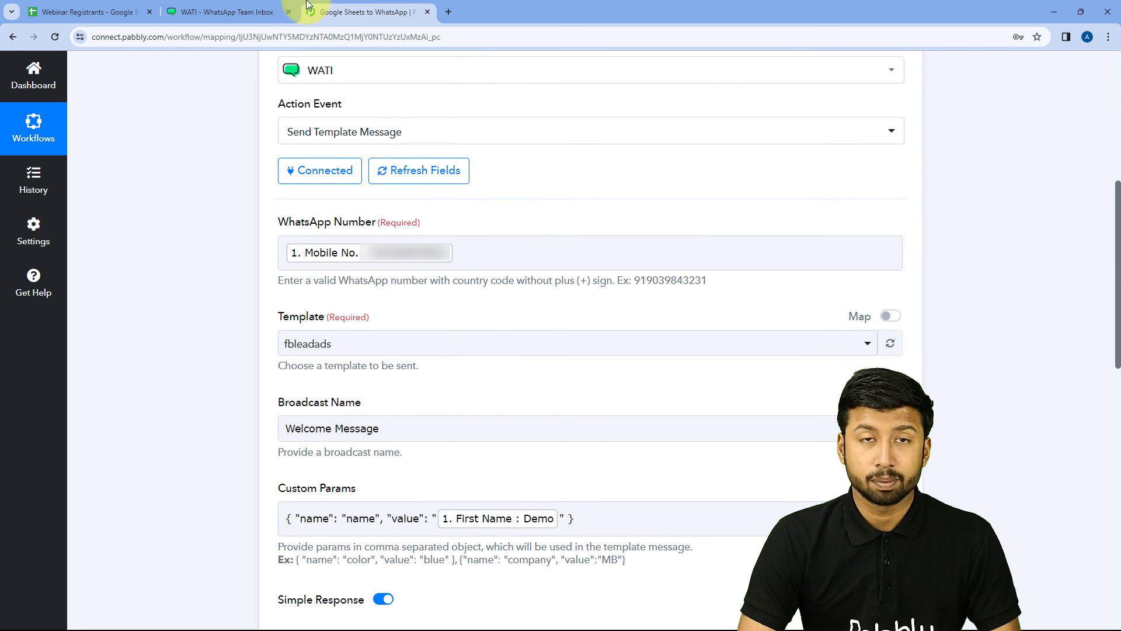
{"action": "left_click", "coordinate": [113, 7]}
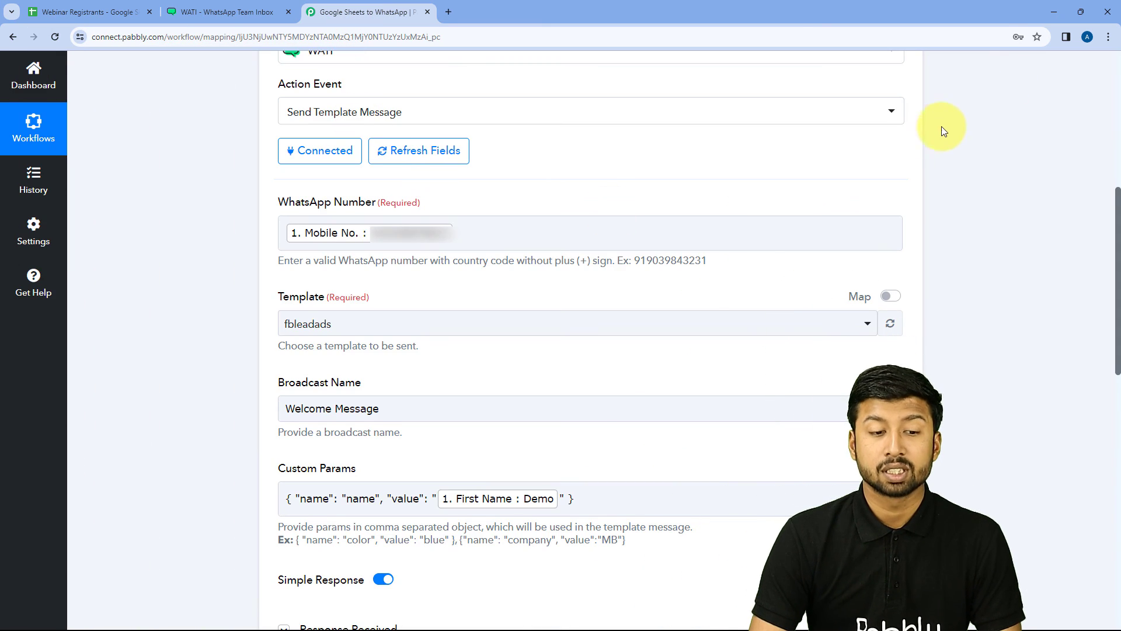
Step: Scroll up to view the WhatsApp Welcome Message greeting Demo by name
{"action": "scroll", "coordinate": [941, 126], "scroll_direction": "up", "scroll_amount": 3}
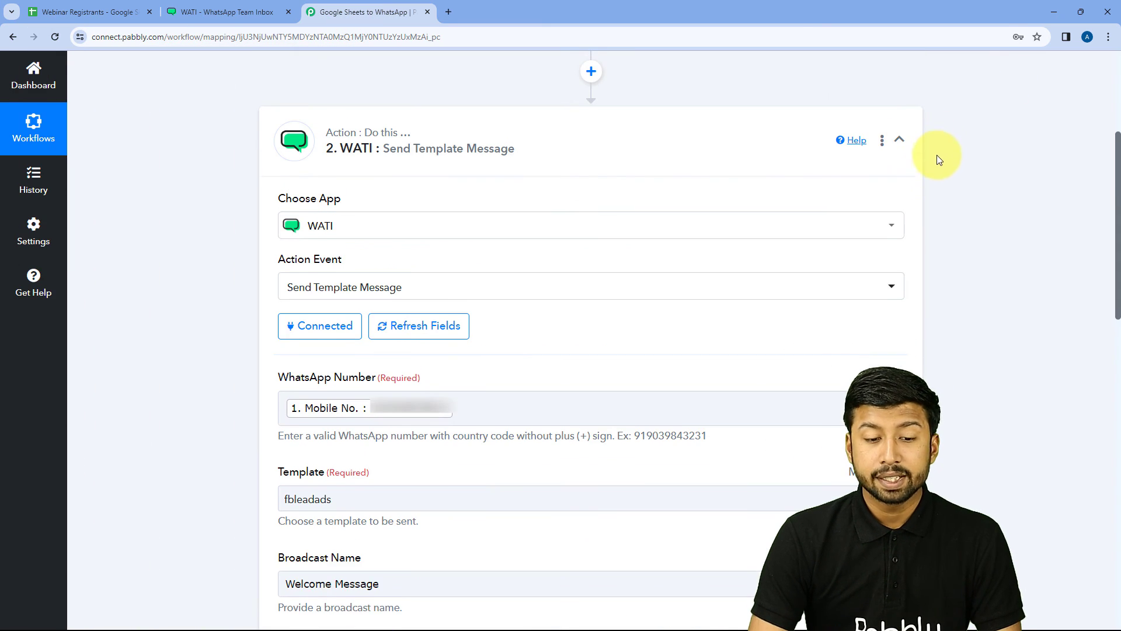
Step: Collapse the WATI step and return to the Webinar Registrants sheet at cell A3
{"action": "left_click", "coordinate": [902, 139]}
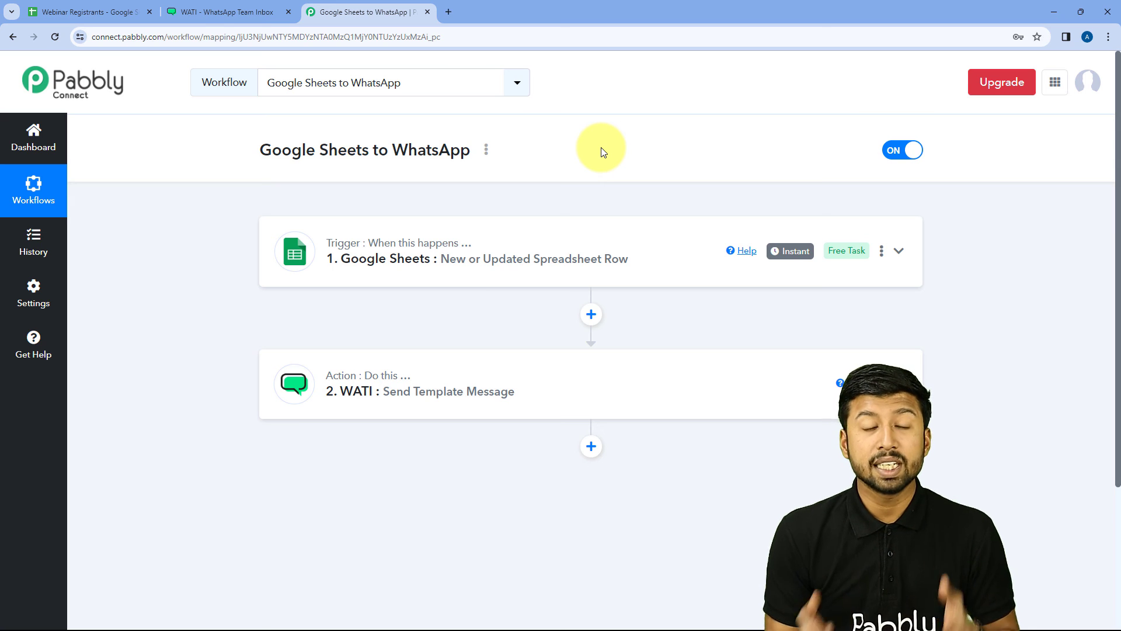
{"action": "left_click", "coordinate": [82, 11]}
{"action": "left_click", "coordinate": [79, 245]}
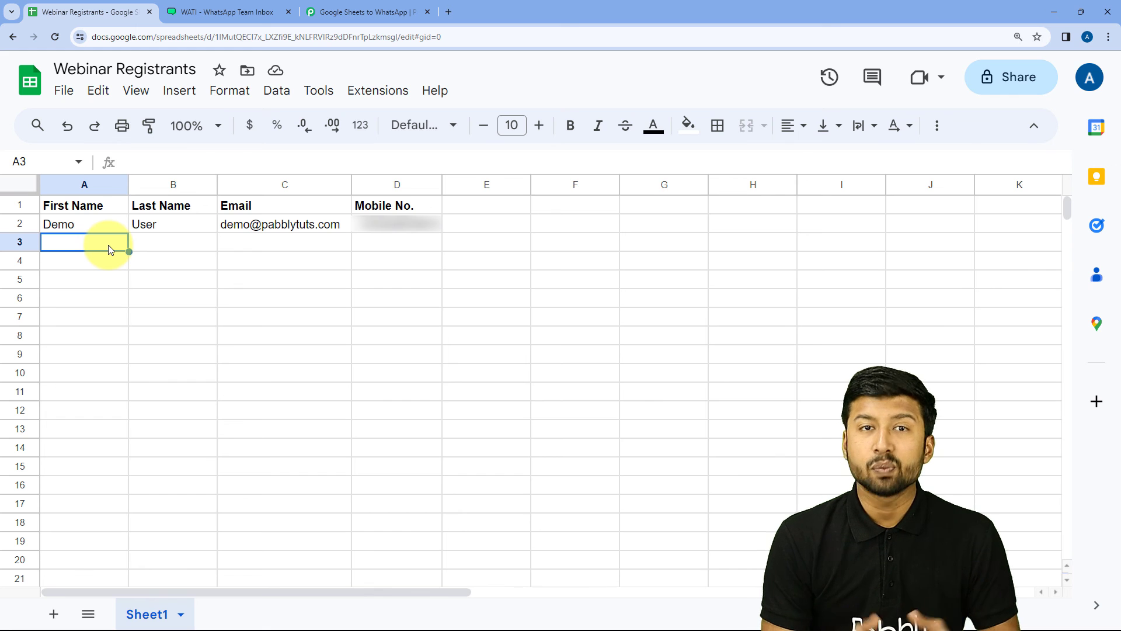
Step: Add a test registrant in row 3: first name Test, last name User, an email and a mobile number
{"action": "type", "text": "Test"}
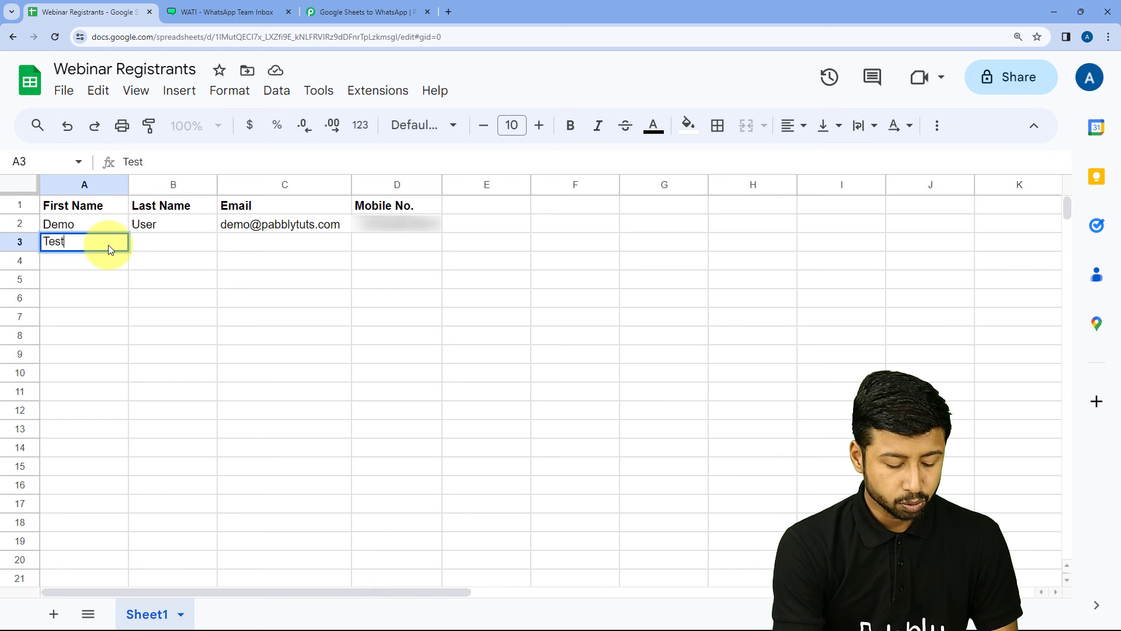
{"action": "key", "text": "Tab"}
{"action": "type", "text": "User"}
{"action": "key", "text": "Tab"}
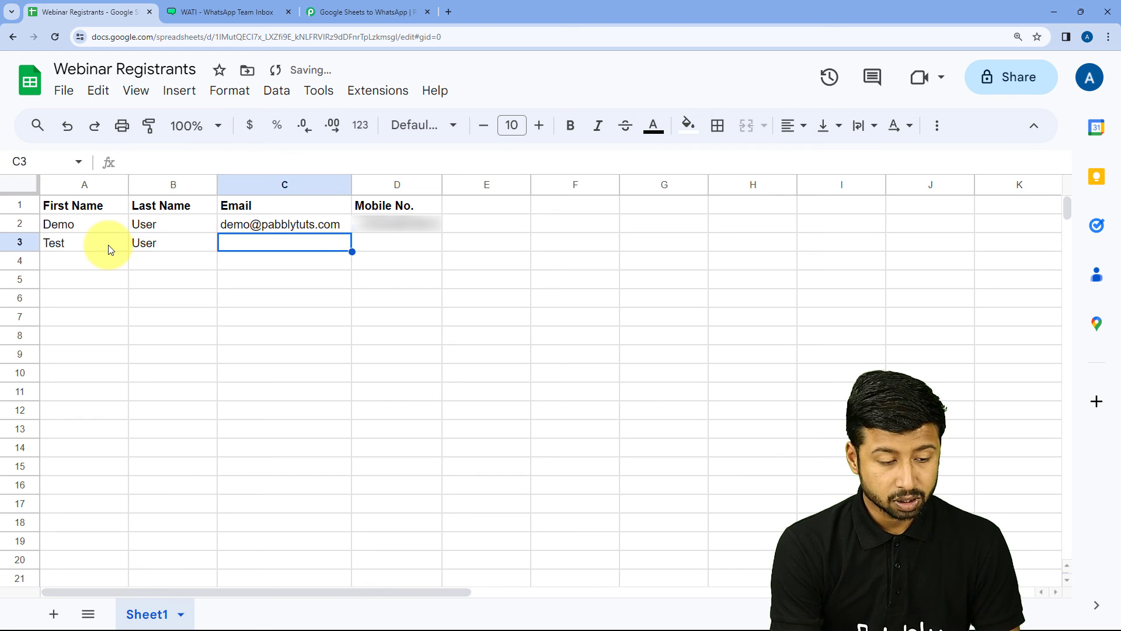
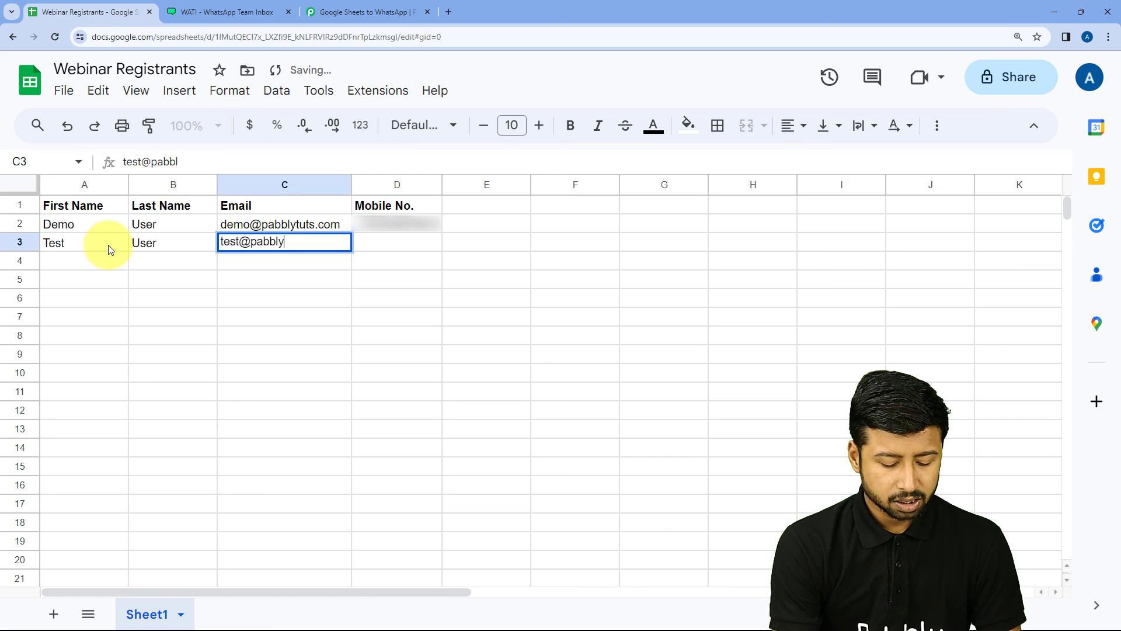
{"action": "key", "text": "Tab"}
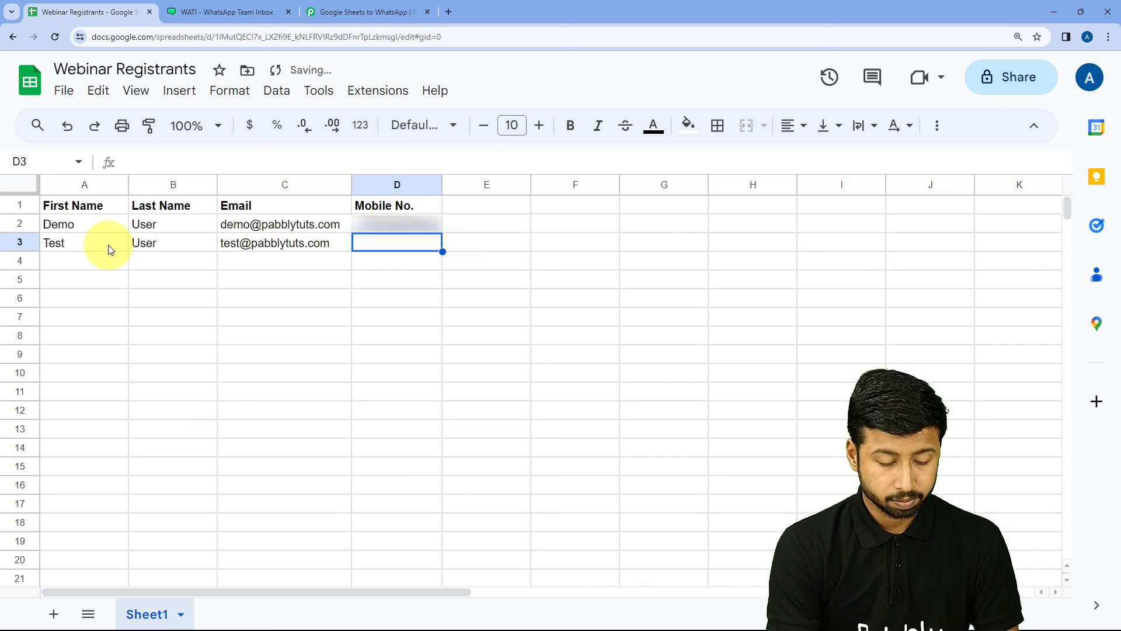
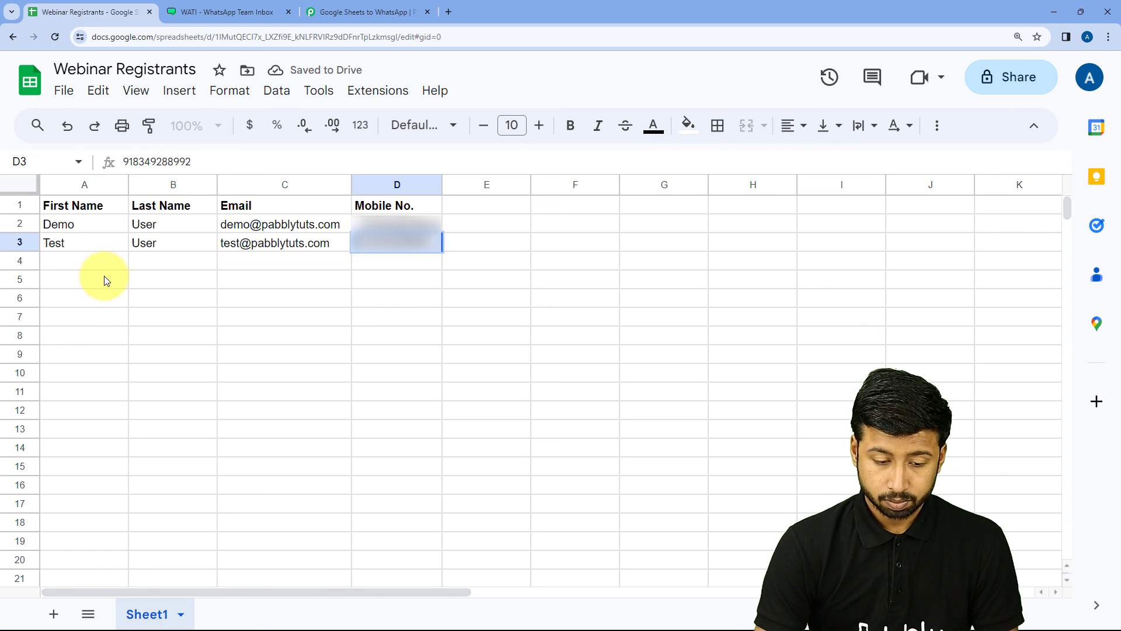
{"action": "key", "text": "Tab"}
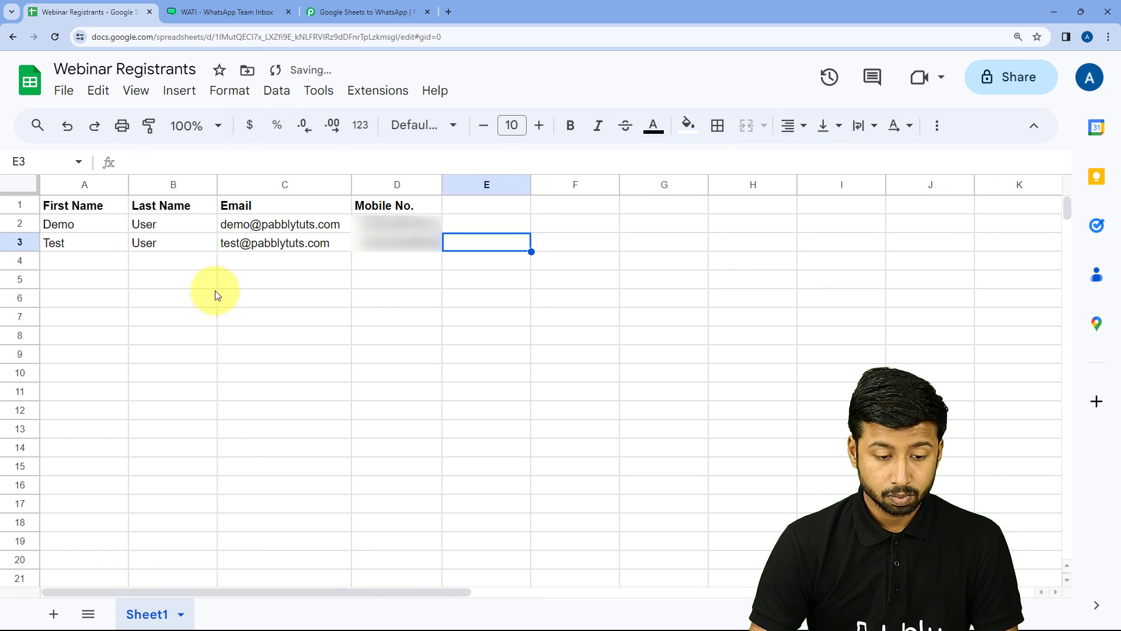
{"action": "left_click", "coordinate": [201, 283]}
{"action": "left_click", "coordinate": [292, 263]}
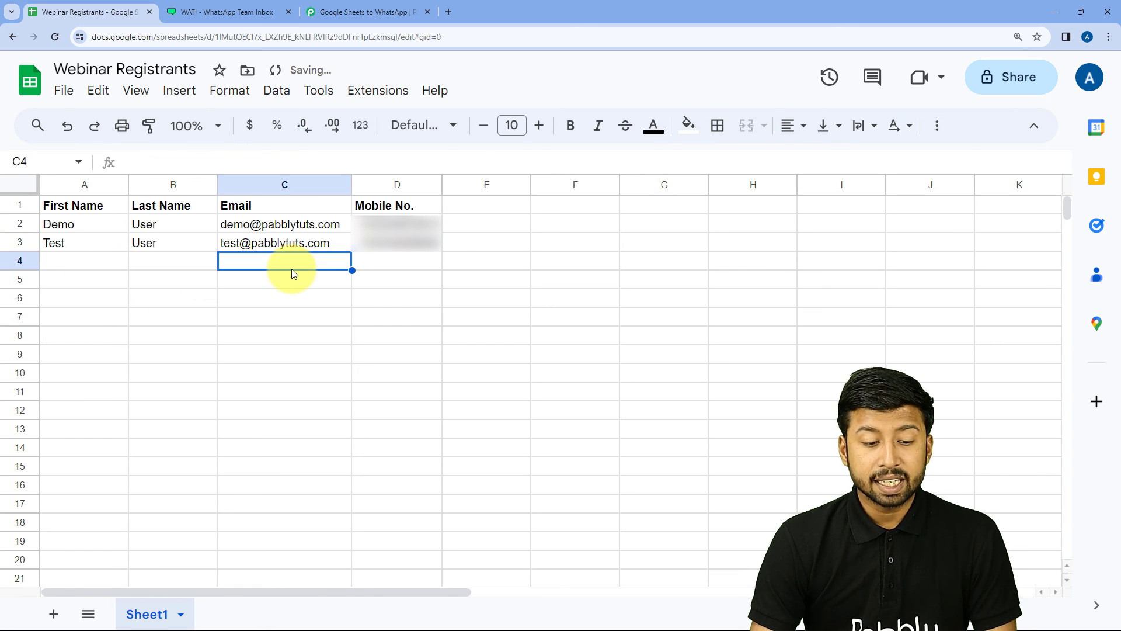